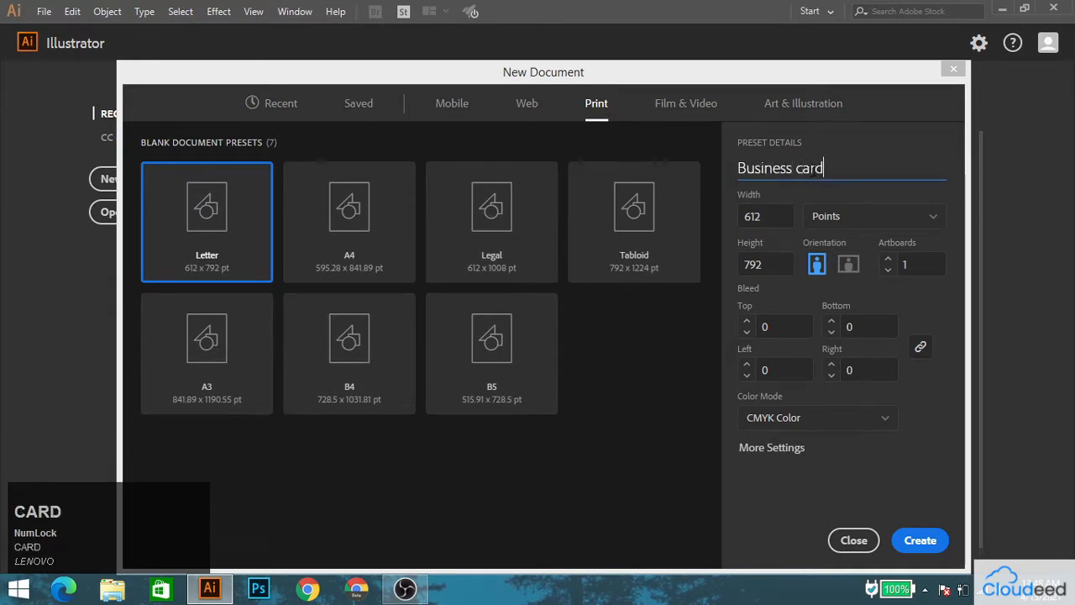
Name the new print document "Business card", switch its units to inches and set its size to 3.5 by 2 in.
type("usiness card")
left_click(845, 217)
left_click(830, 297)
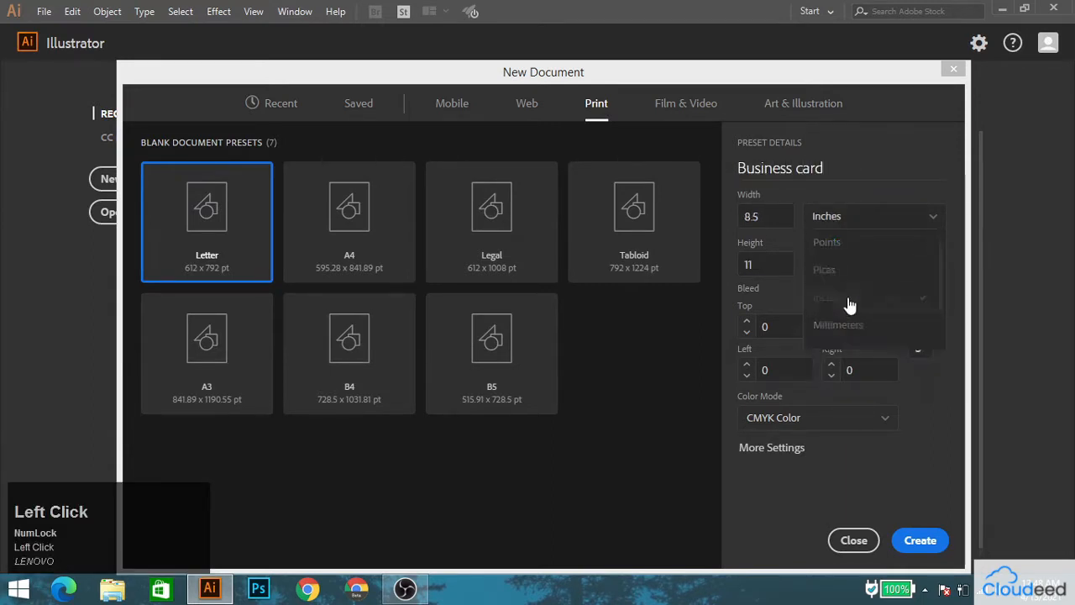
left_click_drag(766, 217, 708, 218)
type("3.")
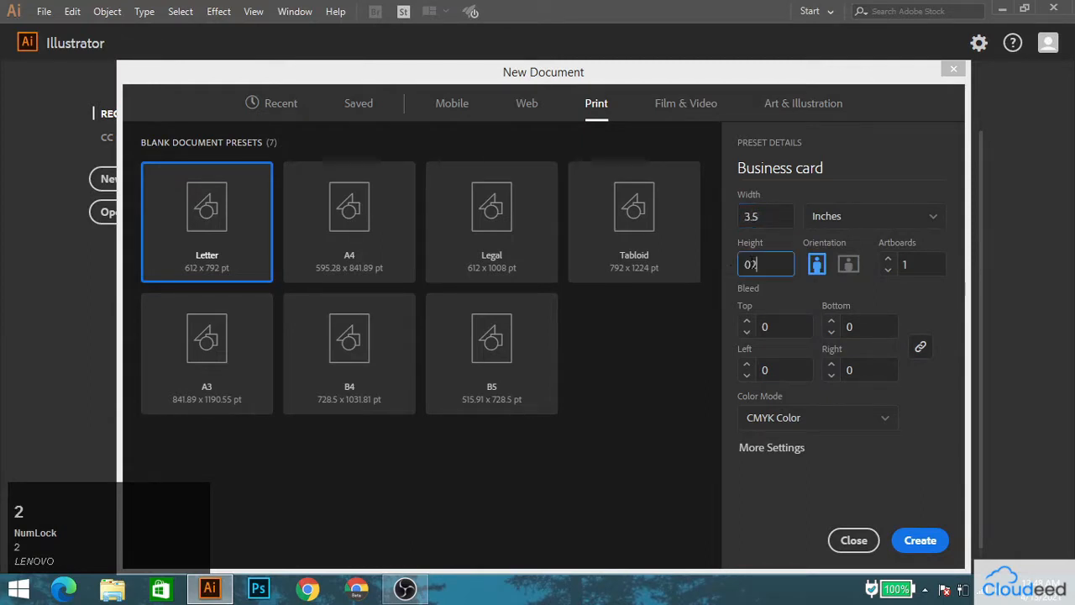
Create the document with two landscape artboards, a 0.125 in bleed on all sides and CMYK color.
left_click(907, 274)
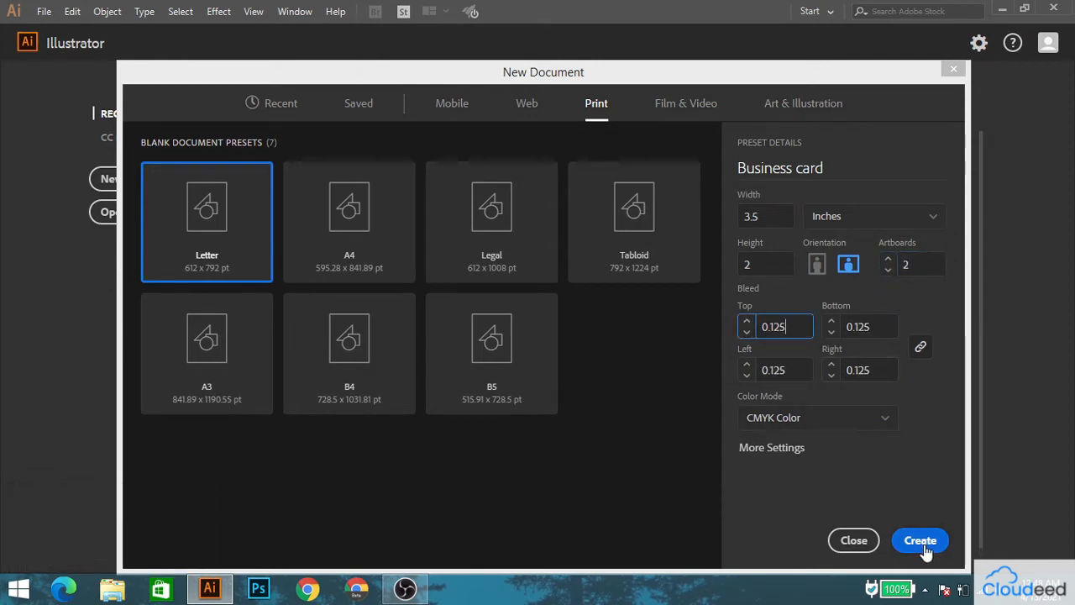
left_click(777, 448)
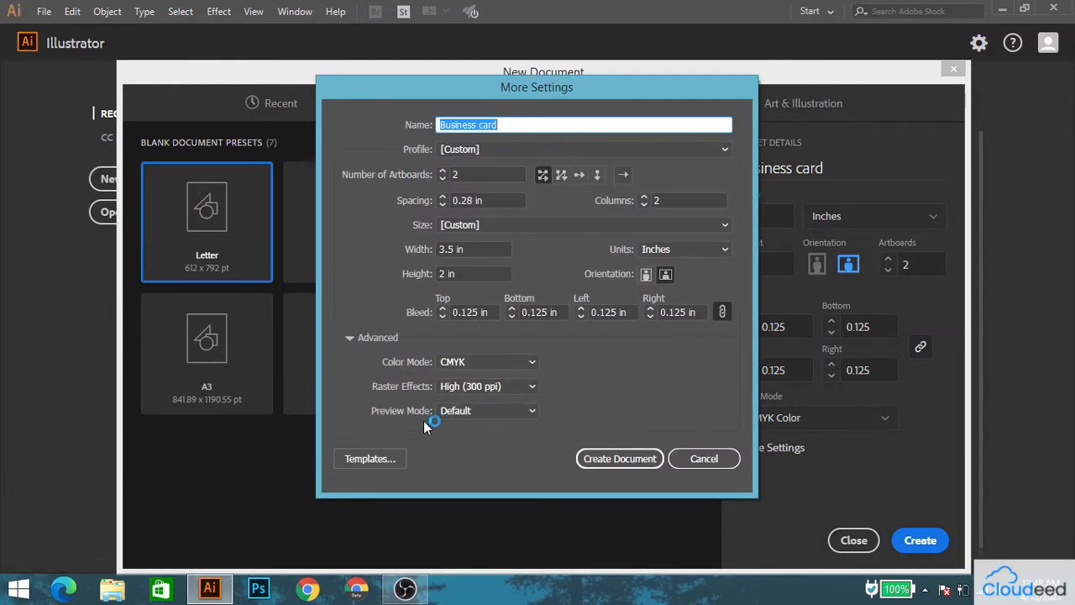
left_click(619, 459)
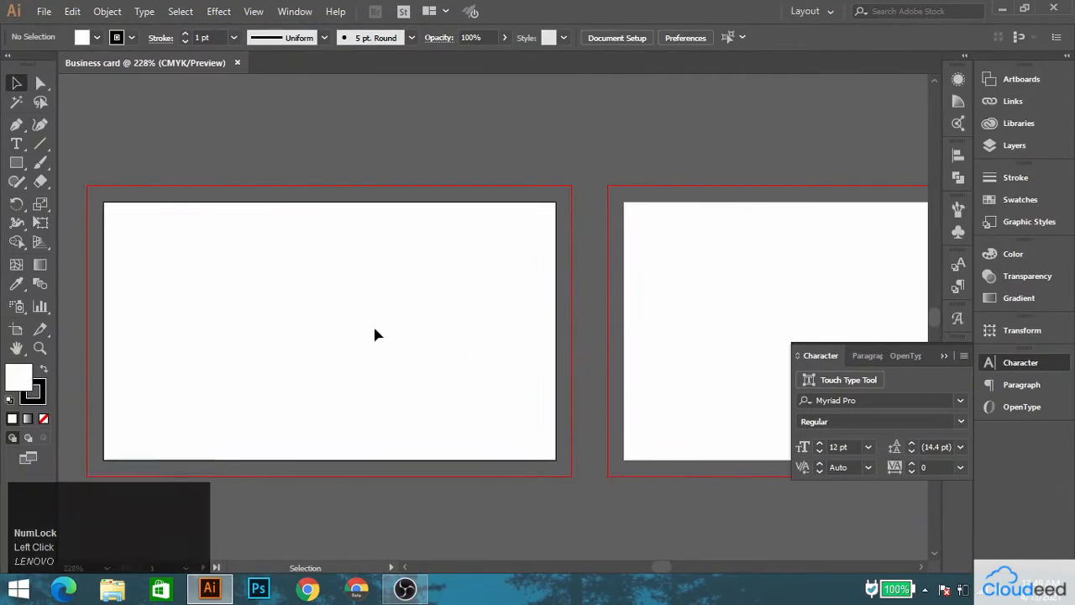
Collapse the open character settings, unlock the guides and set the stroke to none for new shapes.
left_click(943, 355)
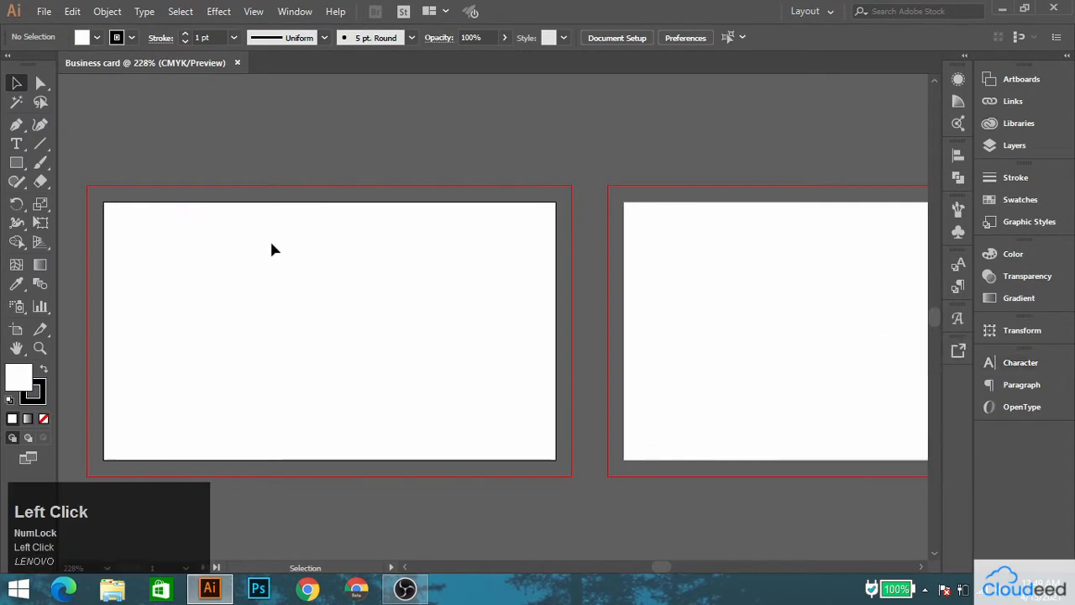
key("space")
left_click_drag(271, 244, 345, 211)
right_click(178, 191)
left_click(194, 334)
key("space")
left_click(44, 419)
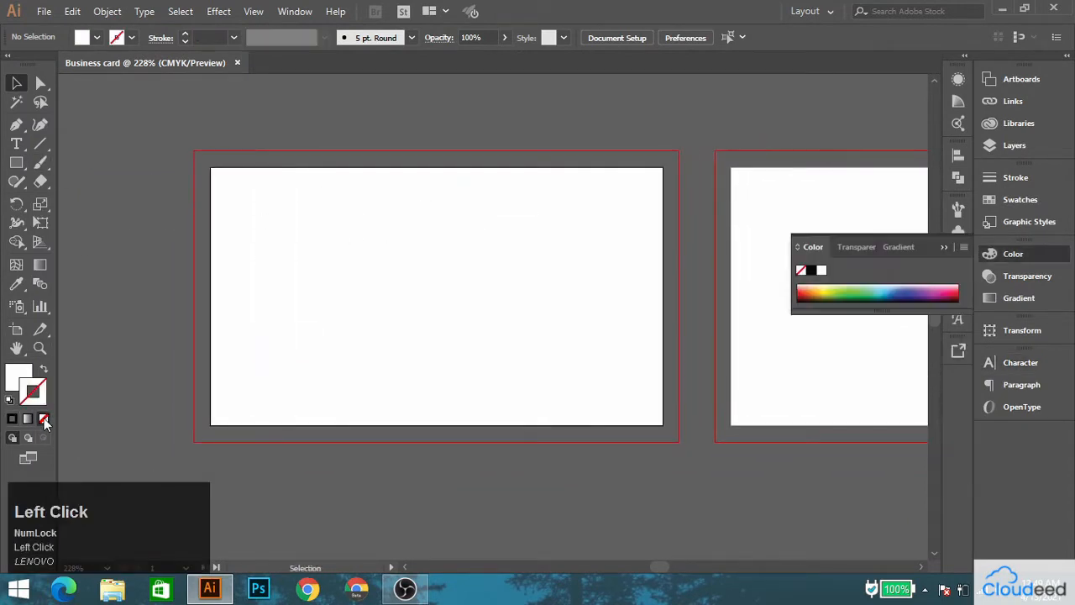
Create a rectangle exactly 3.5 in wide and 2 in high with the Rectangle tool.
right_click(22, 165)
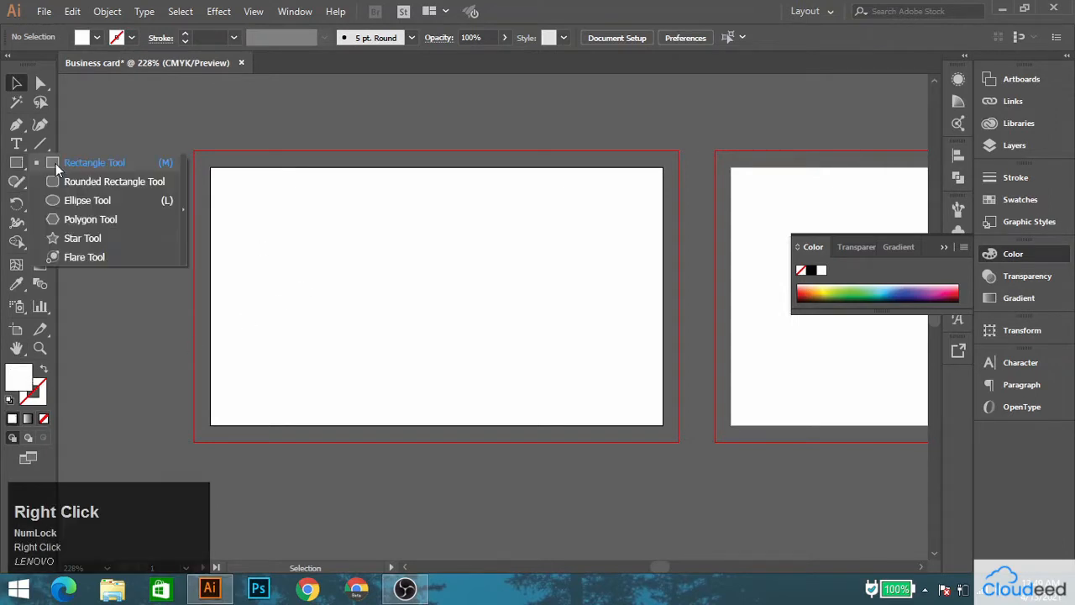
left_click(67, 163)
left_click(319, 239)
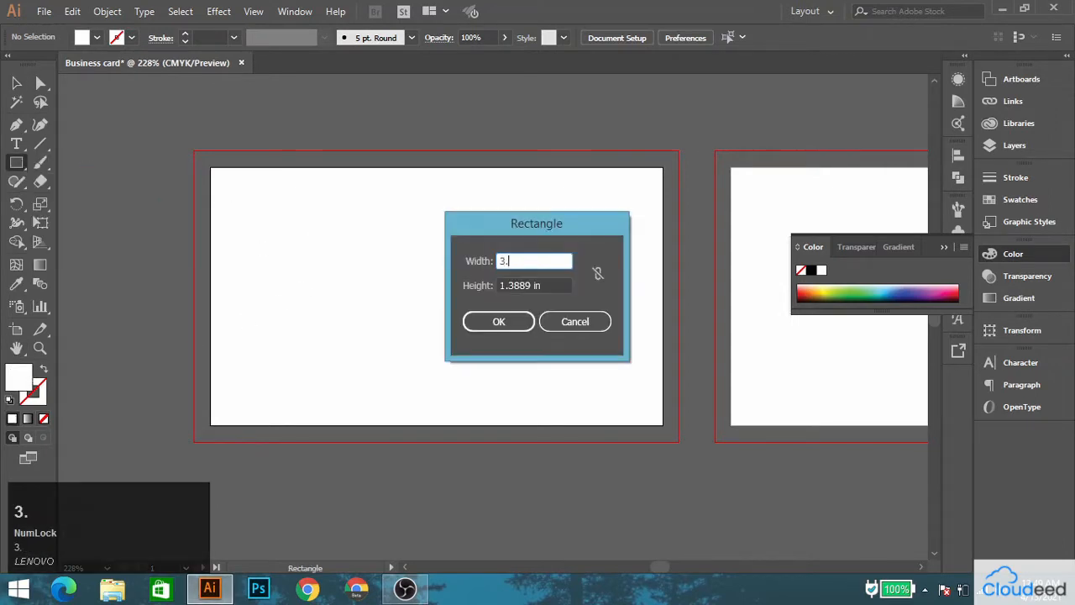
key("Tab")
type("2")
left_click(499, 321)
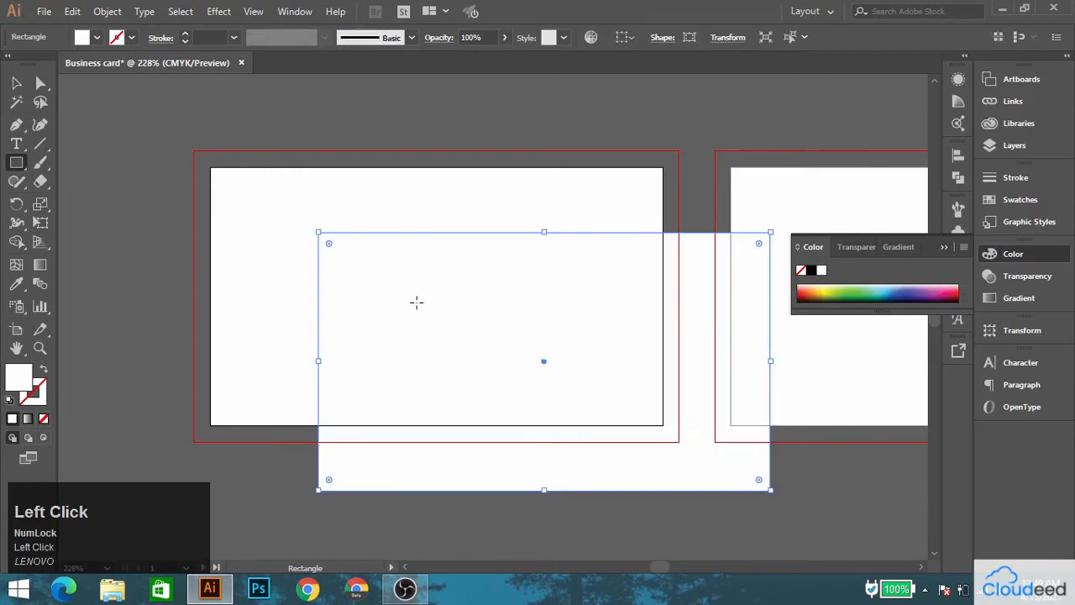
Fill the rectangle with brown 6b3e3e and align it exactly over the first artboard.
double_click(15, 380)
left_click(768, 384)
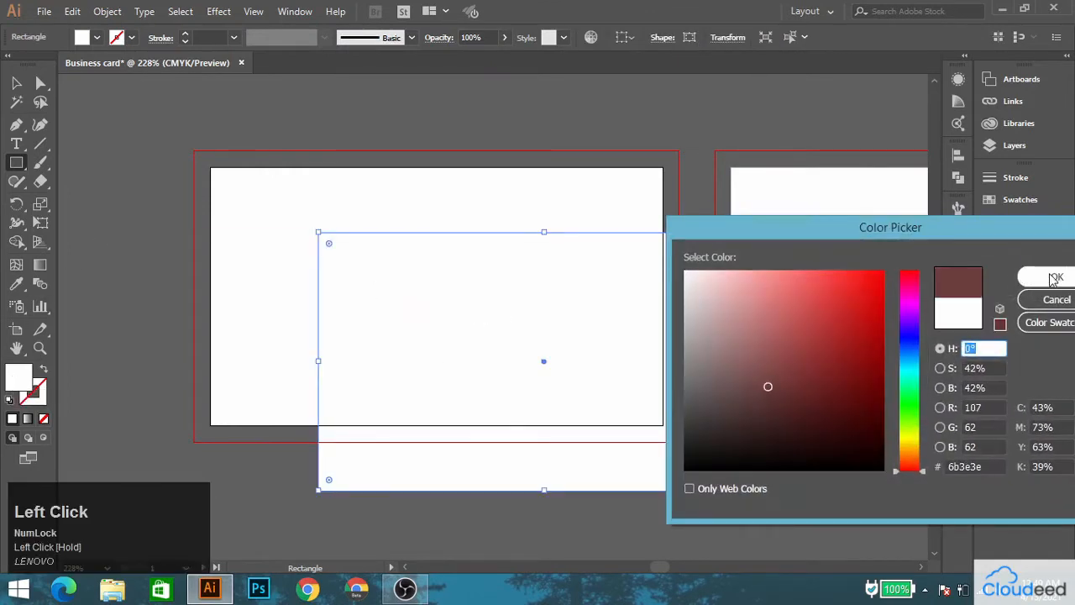
left_click(1040, 277)
left_click(16, 82)
left_click_drag(476, 287, 372, 224)
Duplicate the brown rectangle onto the second artboard, aligned with its edges.
left_click_drag(655, 222, 341, 238)
left_click(187, 148)
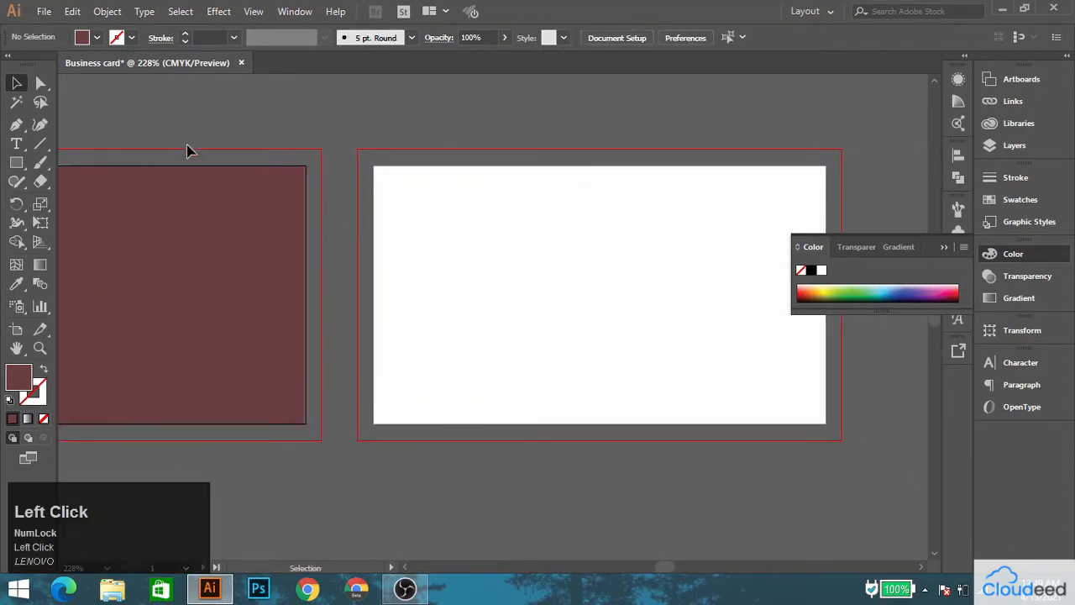
left_click(186, 205, "ctrl")
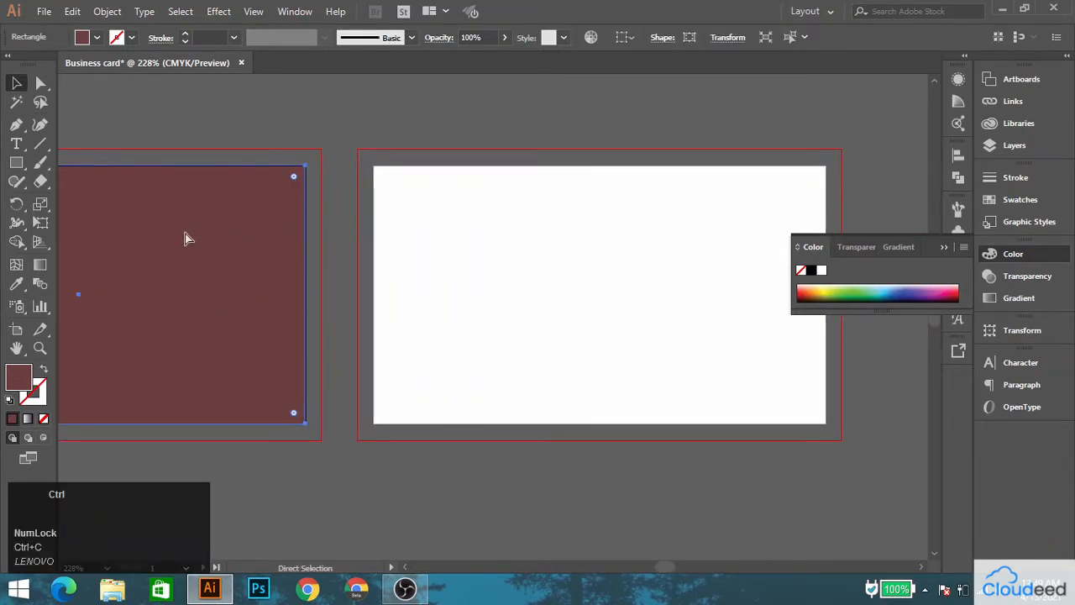
left_click_drag(185, 240, 425, 249)
Select both brown rectangles and offset their paths by -0.125 in with mitered joins.
left_click(240, 238, "shift")
left_click(122, 10)
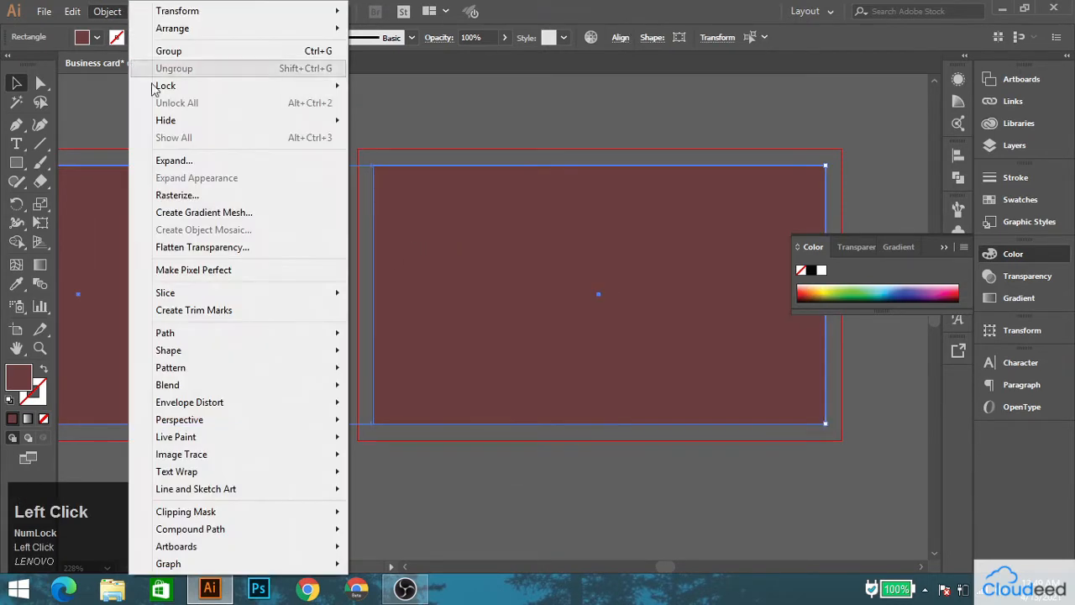
mouse_move(257, 331)
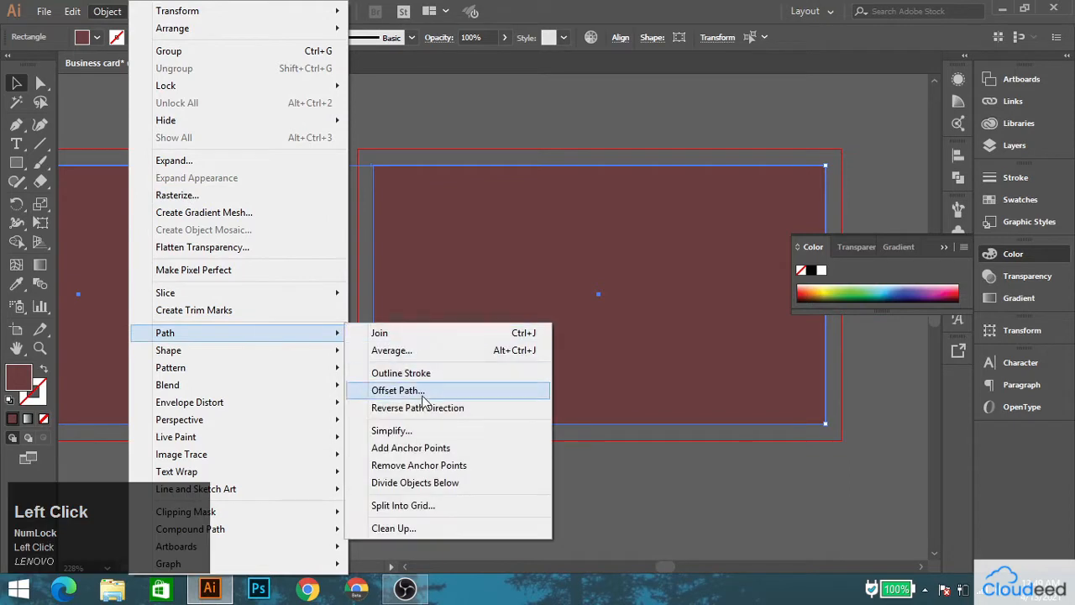
left_click(395, 387)
left_click_drag(684, 247, 585, 257)
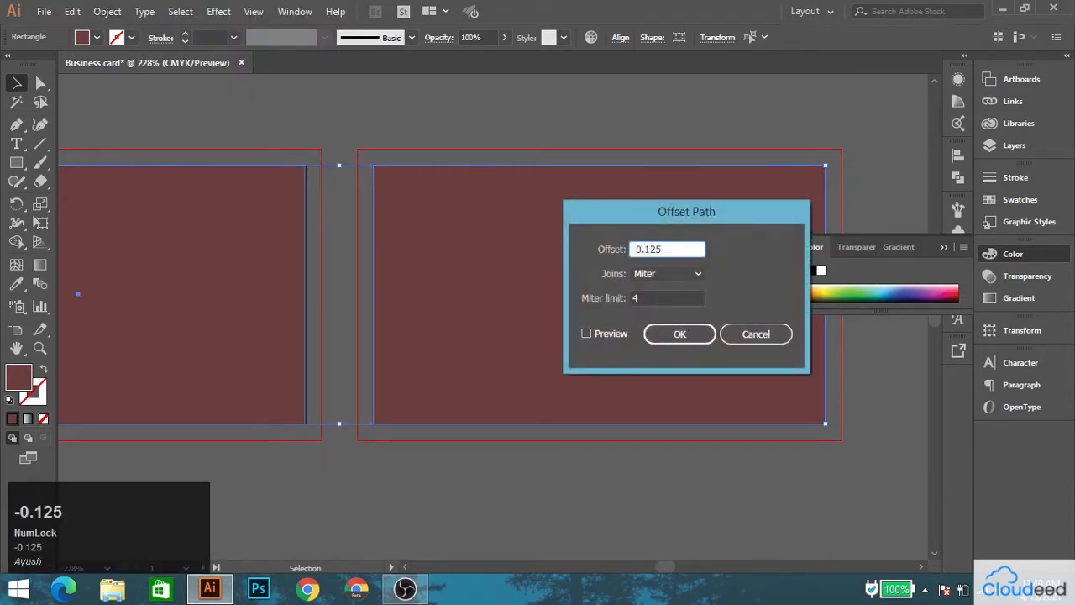
left_click(587, 333)
key("Return")
Fill both inset rectangles with white and deselect them.
double_click(27, 374)
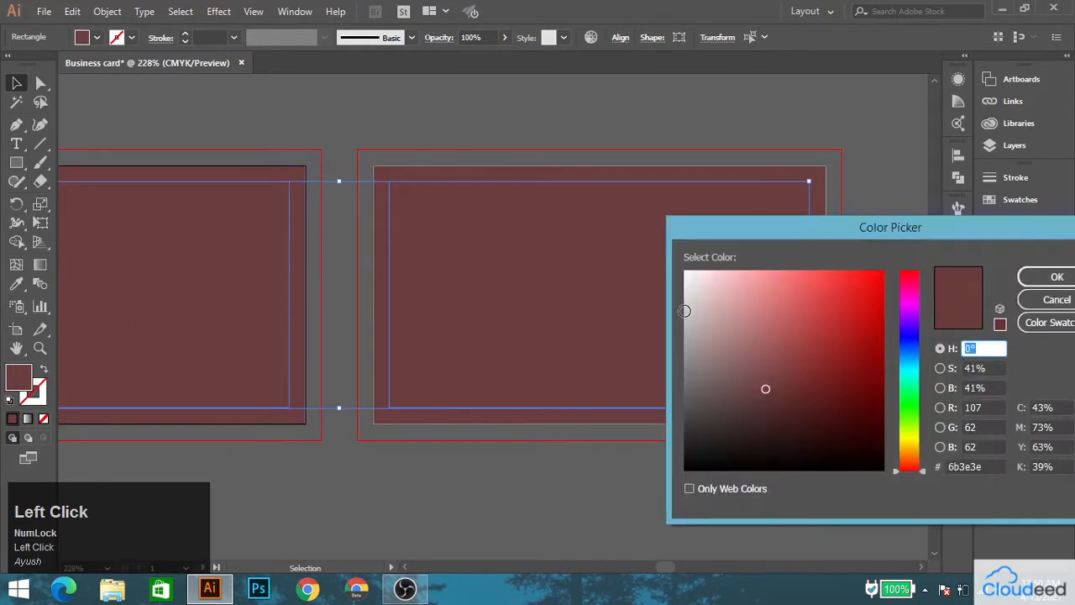
left_click(686, 273)
left_click(1034, 277)
key("space")
left_click_drag(269, 238, 576, 225)
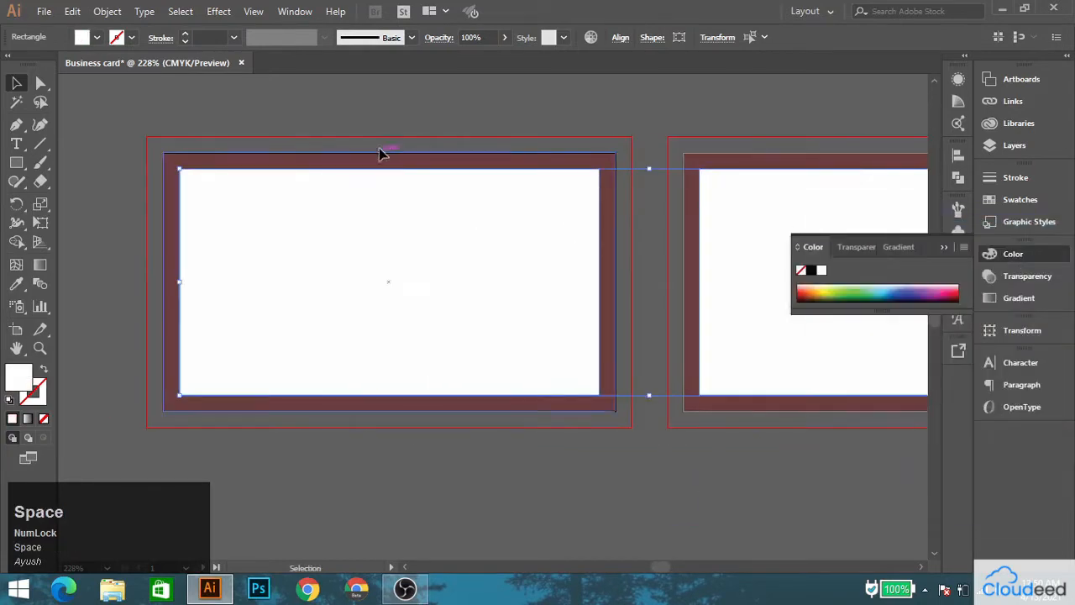
left_click(379, 149)
Show the rulers and place vertical guides on the outer and inset side edges of the first card.
key("ctrl+r")
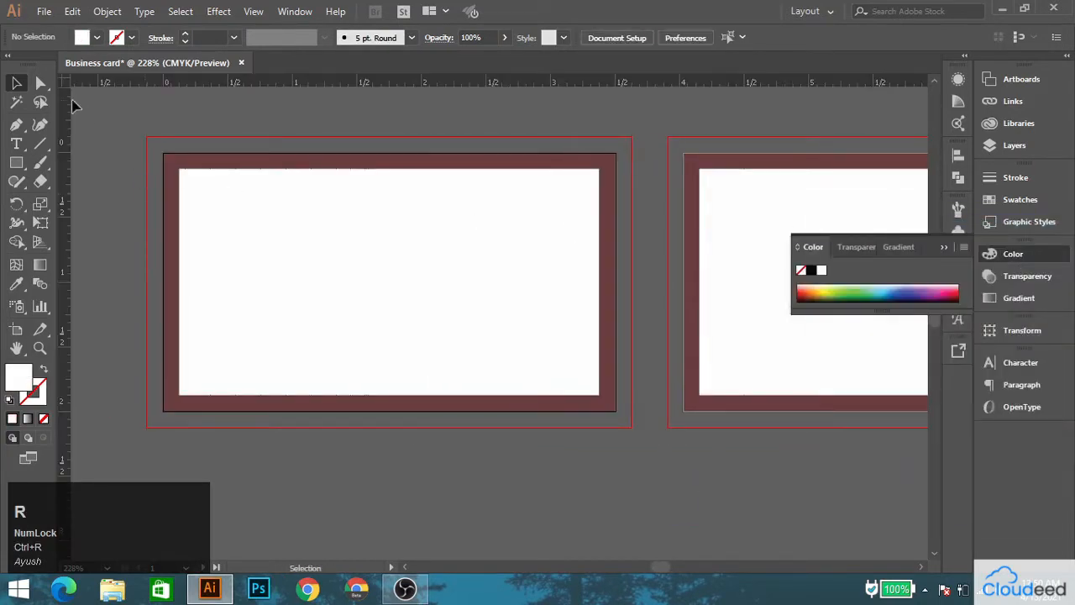
left_click_drag(65, 198, 179, 204)
key("space")
left_click_drag(567, 227, 252, 233)
left_click_drag(63, 219, 67, 219)
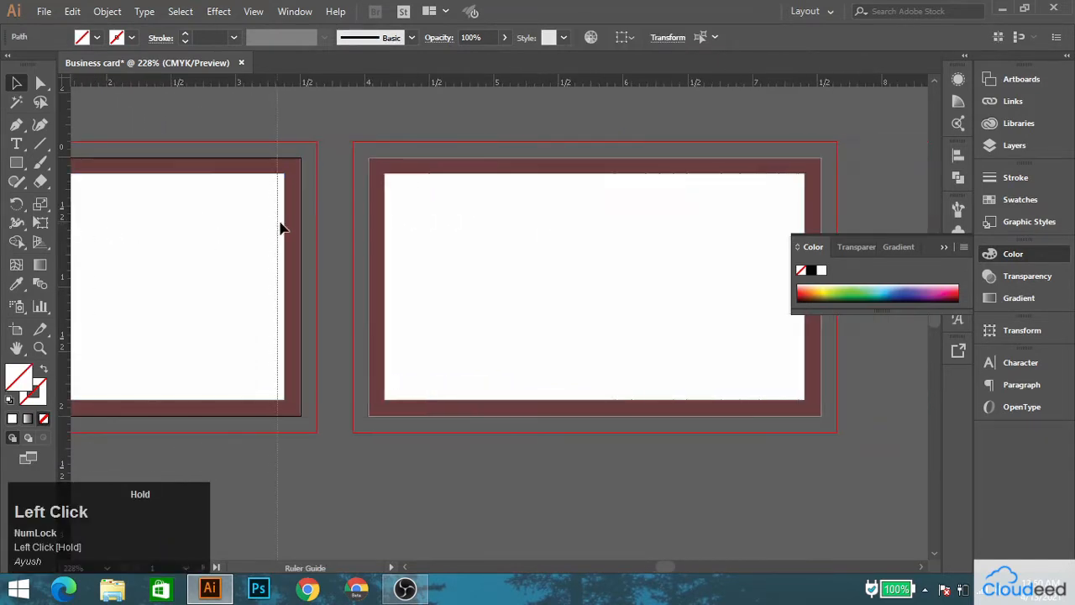
left_click_drag(281, 227, 301, 218)
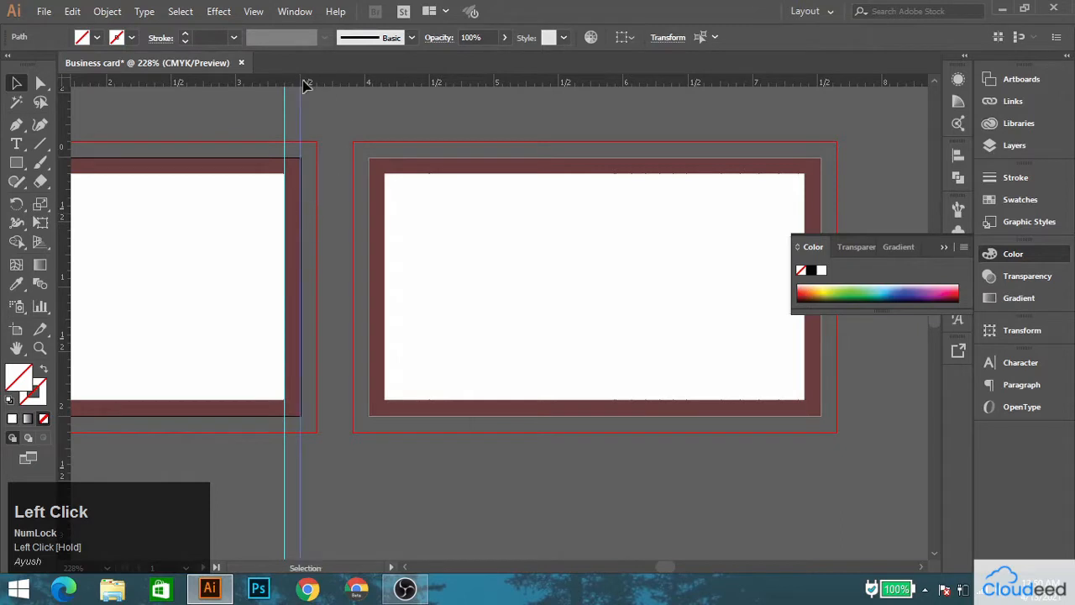
Place horizontal guides along the outer and inset top and bottom edges of the cards.
left_click_drag(251, 84, 254, 174)
key("space")
left_click_drag(200, 261, 316, 86)
left_click_drag(300, 218, 304, 239)
key("space")
left_click_drag(463, 182, 238, 316)
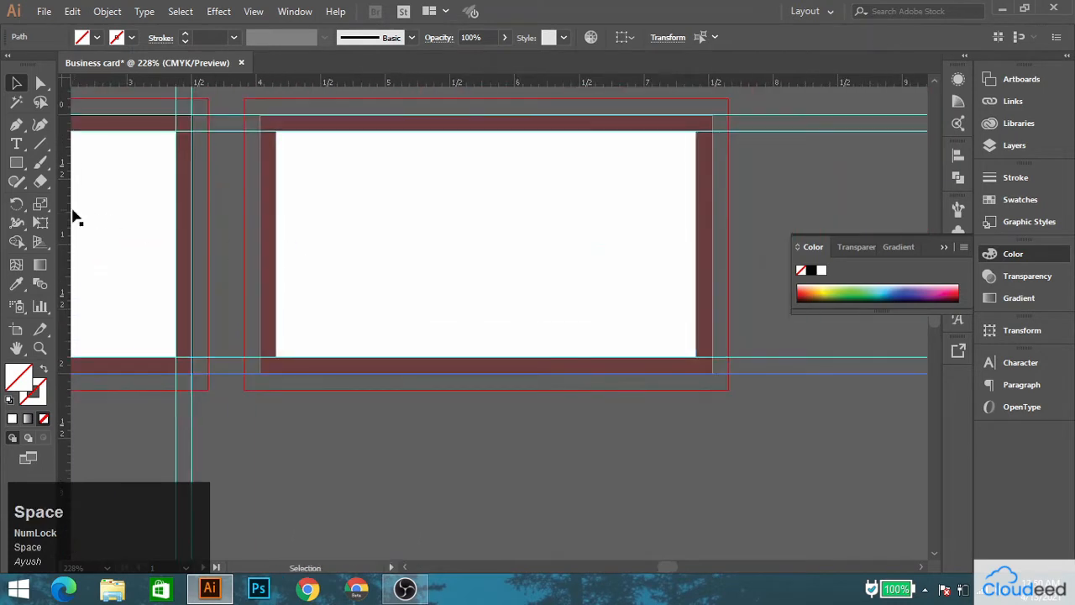
Place vertical guides on the outer and inset side edges of the second card, and lock all guides.
left_click_drag(260, 200, 275, 202)
key("space")
left_click_drag(515, 192, 176, 217)
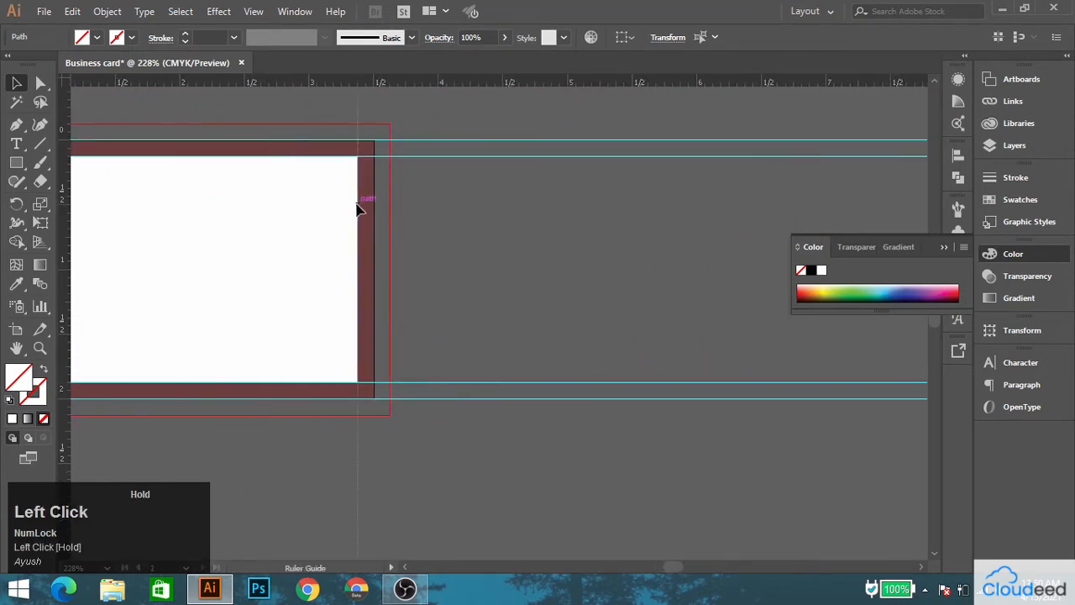
left_click_drag(358, 208, 745, 320)
right_click(468, 197)
left_click(515, 343)
key("space")
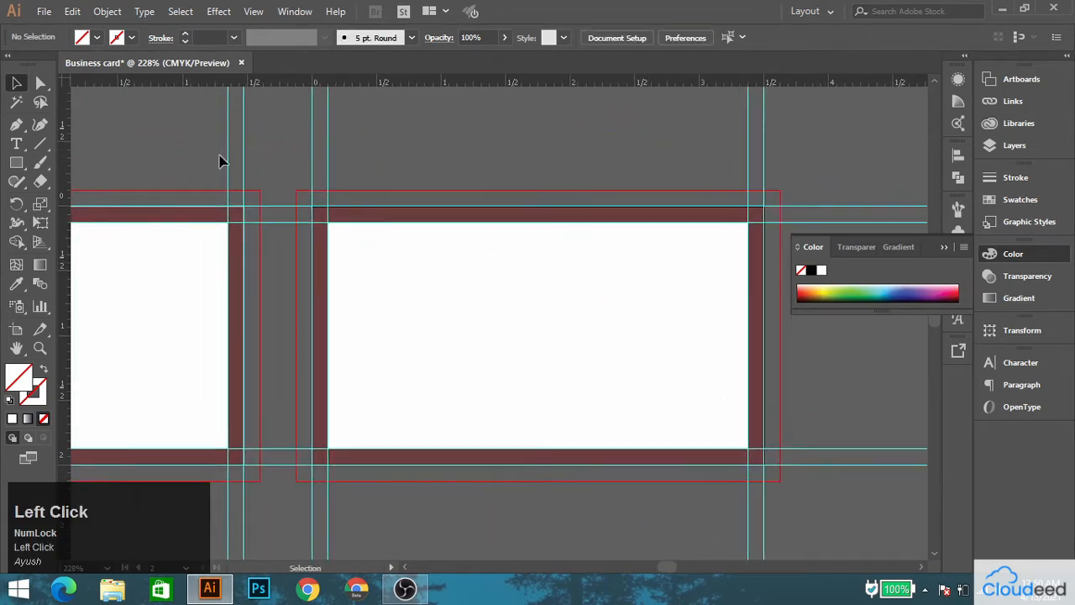
Delete the white inset rectangles from both cards.
left_click(469, 283)
key("Delete")
left_click(180, 291)
key("Delete")
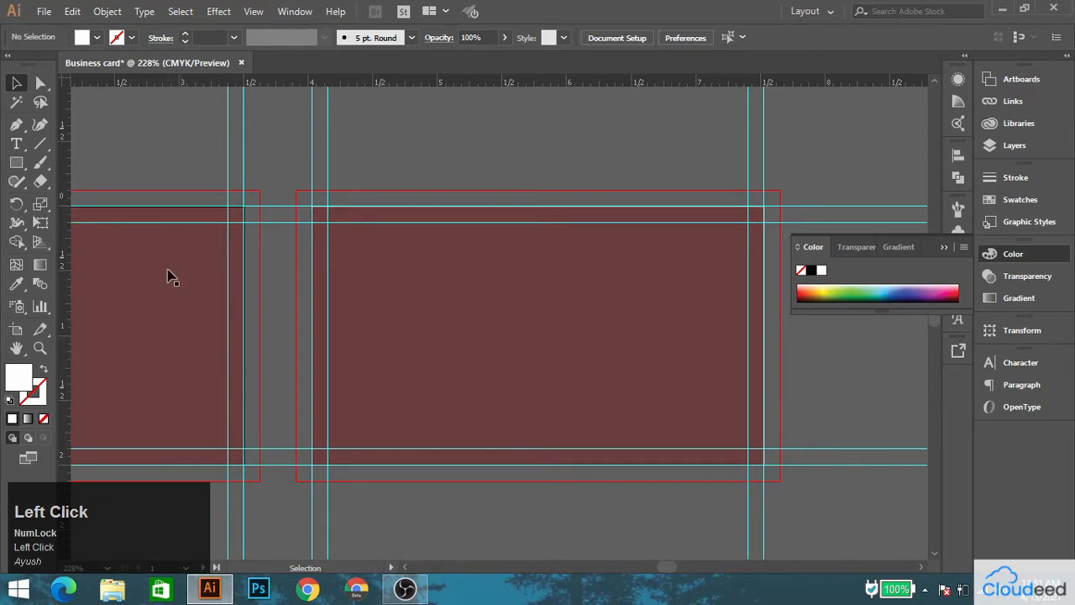
Place a horizontal and a vertical guide through the center of the first card.
key("space")
left_click_drag(168, 271, 429, 237)
left_click(287, 246)
left_click_drag(66, 318, 279, 301)
left_click_drag(291, 84, 281, 301)
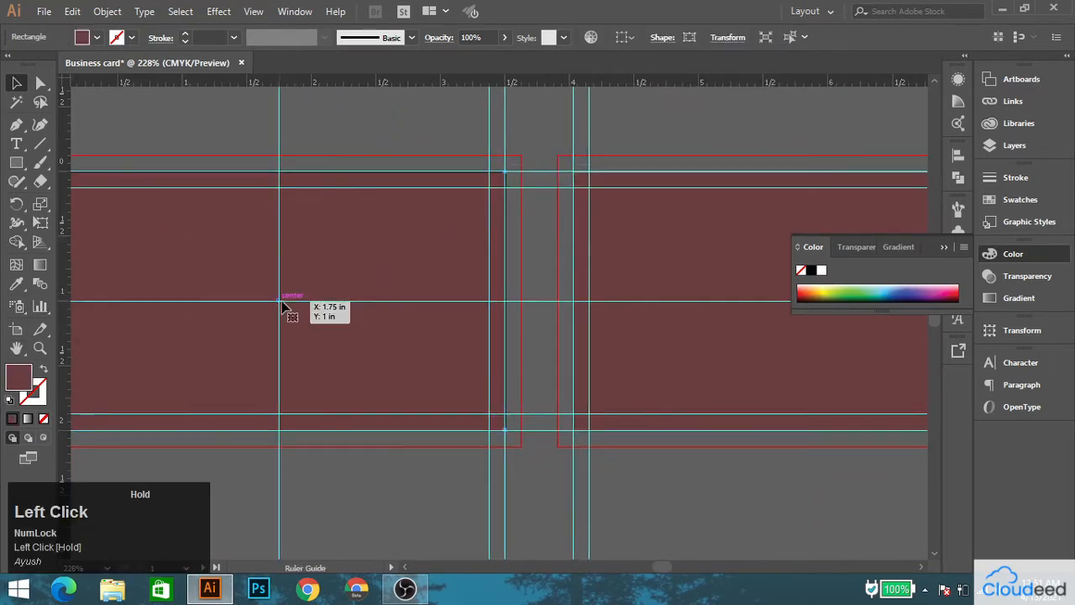
Place a vertical guide through the center of the second card.
key("space")
left_click_drag(633, 256, 271, 259)
left_click(271, 259)
left_click_drag(65, 260, 437, 305)
Enlarge the first card's rectangle from its top-left and bottom-right corners out to the red bleed line.
key("space")
left_click_drag(190, 272, 576, 273)
left_click(302, 214)
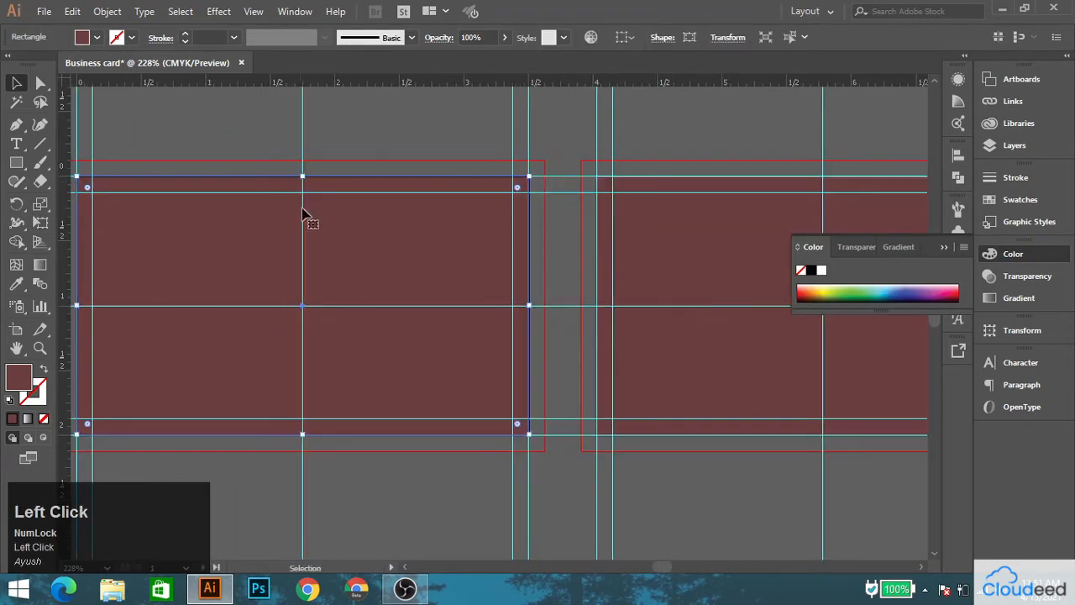
key("space")
left_click_drag(348, 177, 455, 175)
left_click_drag(185, 173, 167, 157)
key("space")
left_click_drag(477, 346, 273, 177)
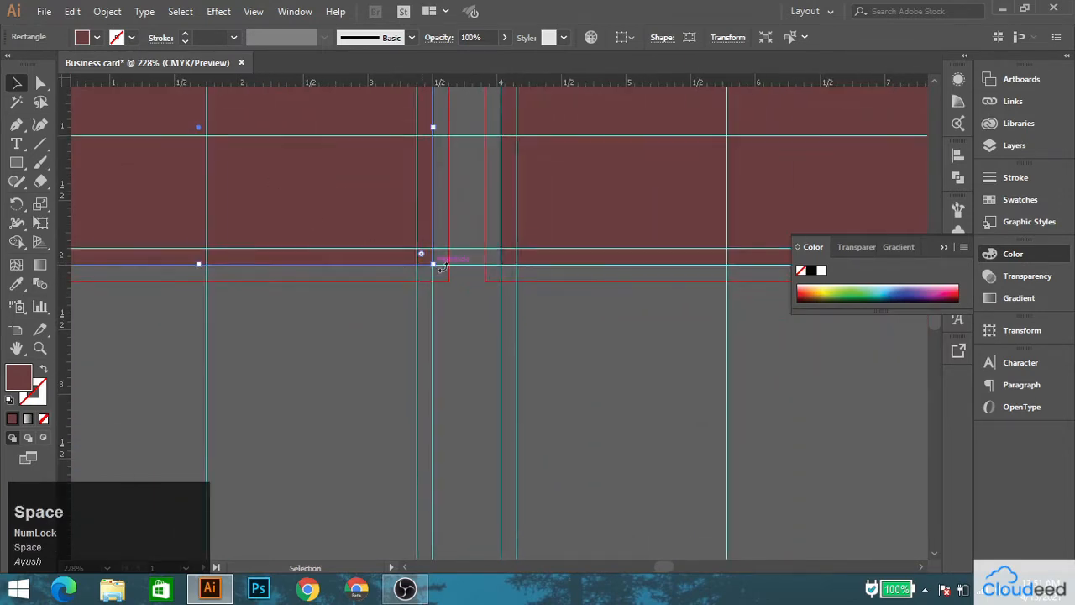
mouse_move(435, 267)
left_mouse_down()
mouse_move(456, 283)
mouse_move(448, 279)
left_mouse_up()
scroll(446, 279, "down", 4)
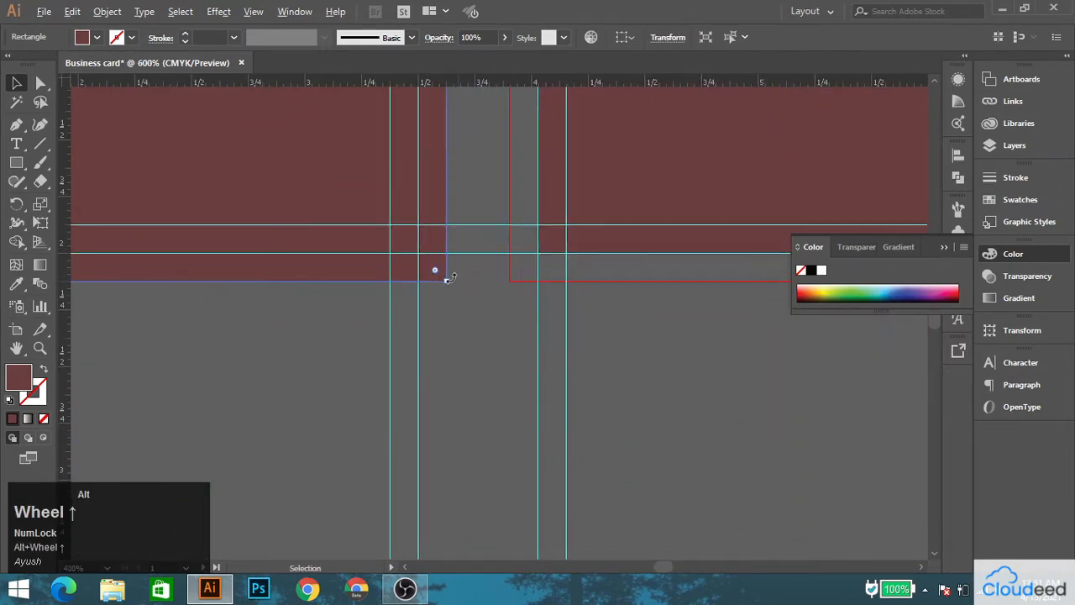
Enlarge the second card's rectangle from its opposite corners out to the red bleed line.
key("space")
left_click_drag(611, 225, 357, 360)
left_click(423, 307)
key("ctrl+minus")
key("ctrl+minus")
key("ctrl+minus")
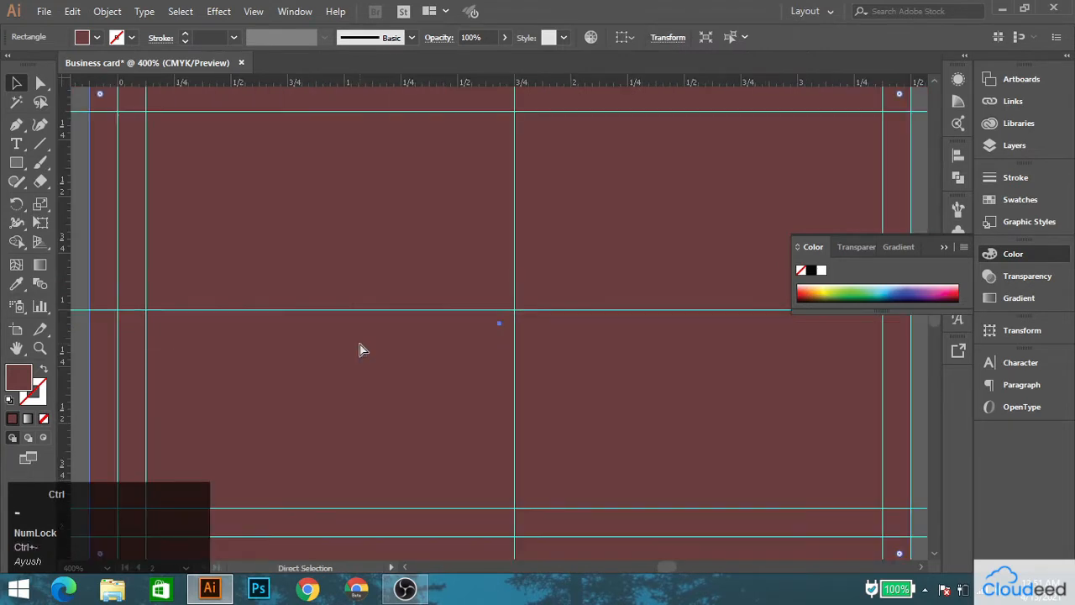
key("ctrl+equal")
key("space")
left_click_drag(535, 284, 353, 411)
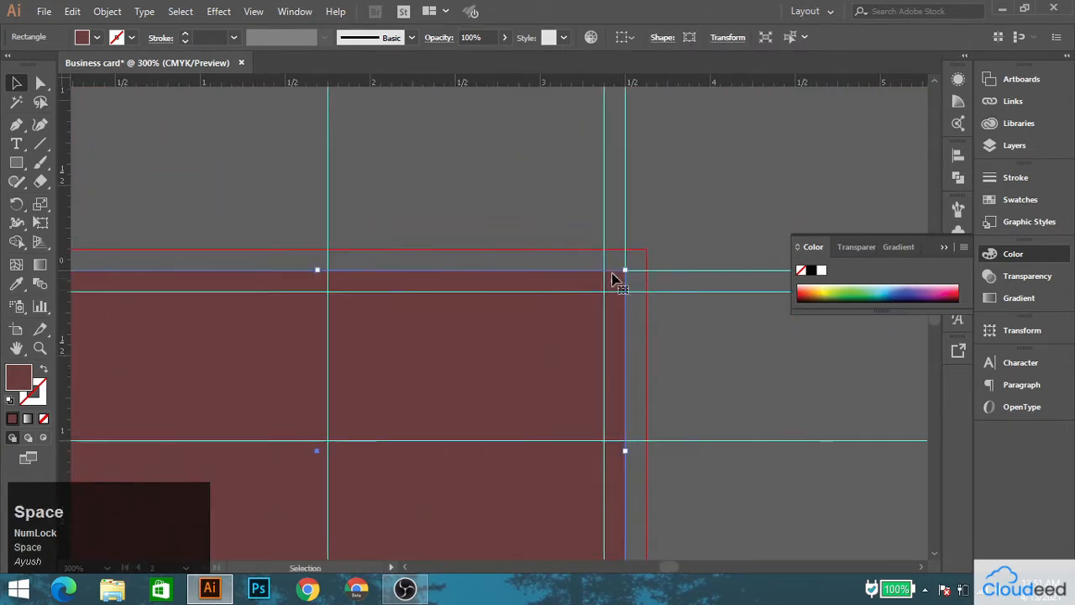
left_click_drag(626, 272, 646, 250)
scroll(354, 242, "down", 2)
key("space")
left_click_drag(380, 236, 665, 201)
left_click(504, 179)
Select both card rectangles and change their fill to white.
left_click(330, 240)
left_click(547, 247, "shift")
double_click(19, 377)
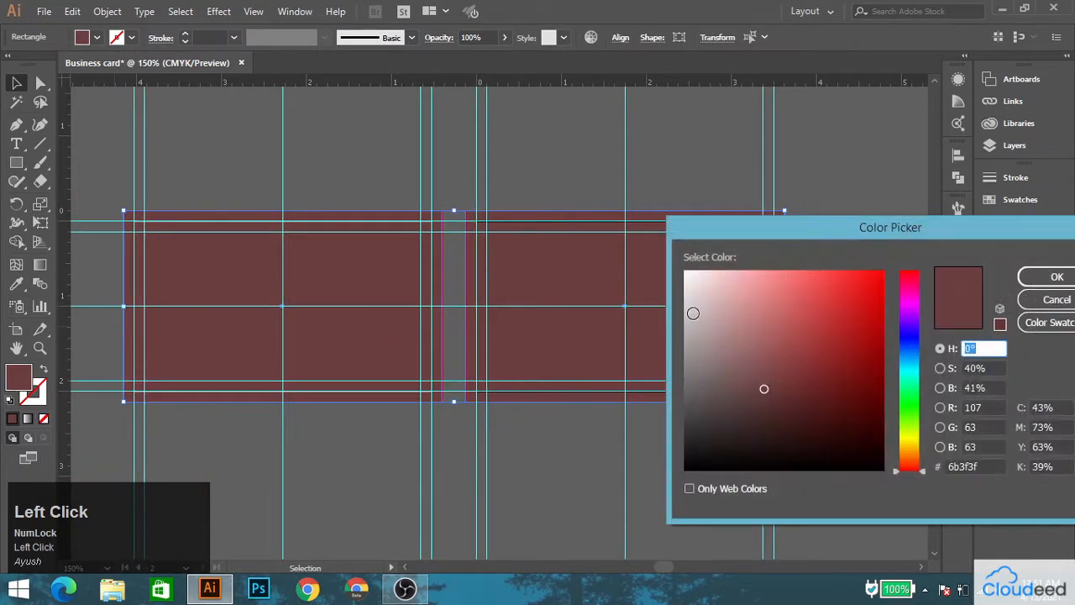
left_click_drag(696, 311, 671, 263)
left_click(1056, 276)
Place the image 03 from the desktop's Tutorial 1 folder to the left of the first card, about 3.64 by 2.73 in.
key("space")
left_click_drag(299, 184, 410, 273)
left_click(44, 11)
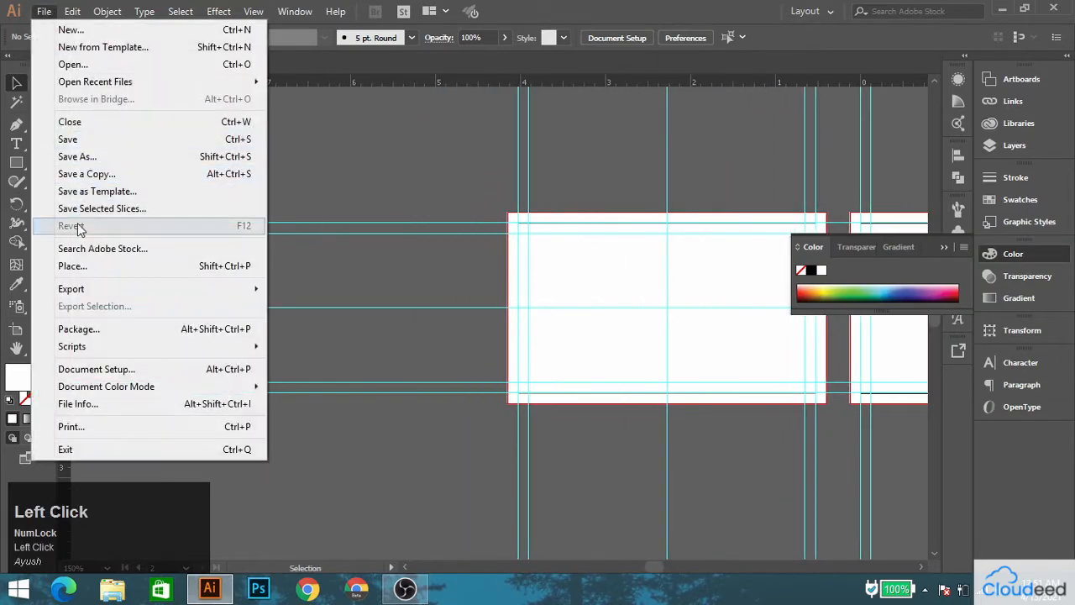
left_click(73, 272)
left_click(65, 112)
scroll(298, 247, "down", 5)
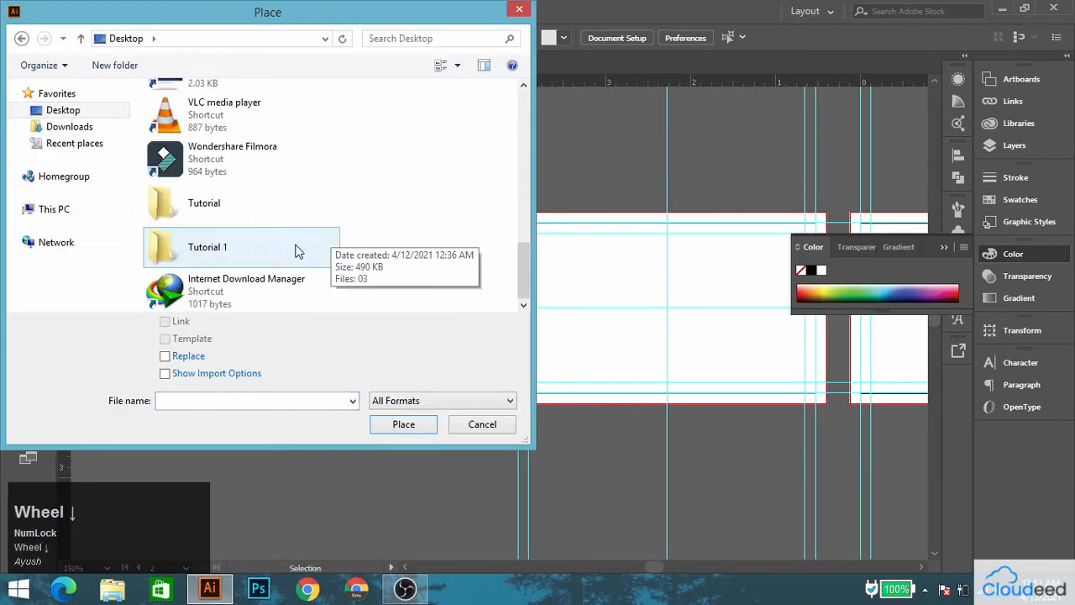
double_click(195, 249)
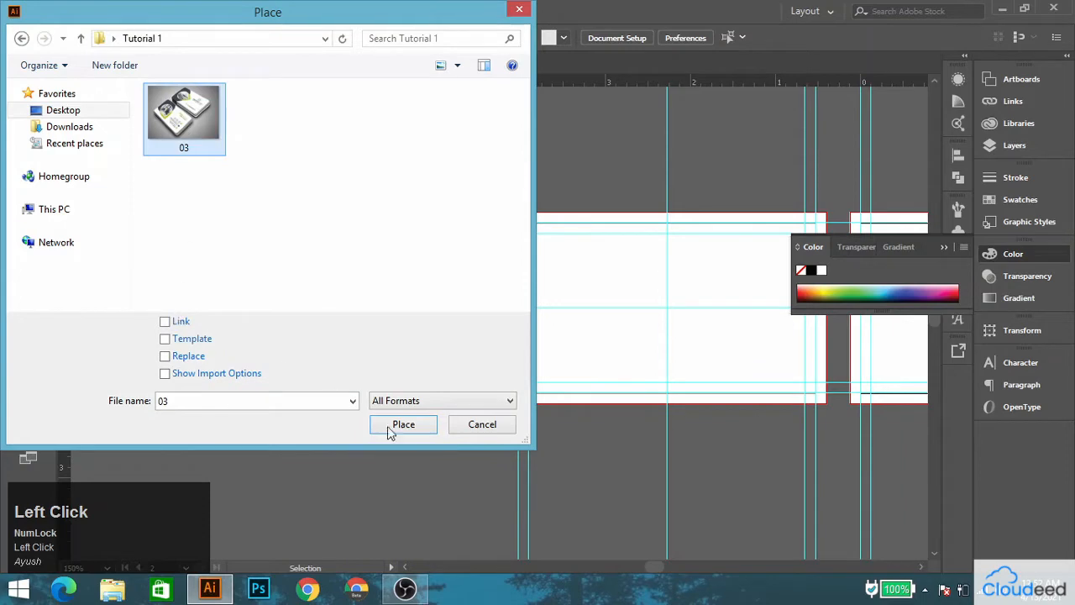
left_click(403, 424)
left_click_drag(180, 216, 475, 420)
Move the placed reference image up so it sits above the first card, toward its left side.
left_click_drag(328, 204, 321, 190)
scroll(397, 224, "up", 1)
left_click_drag(470, 237, 189, 239)
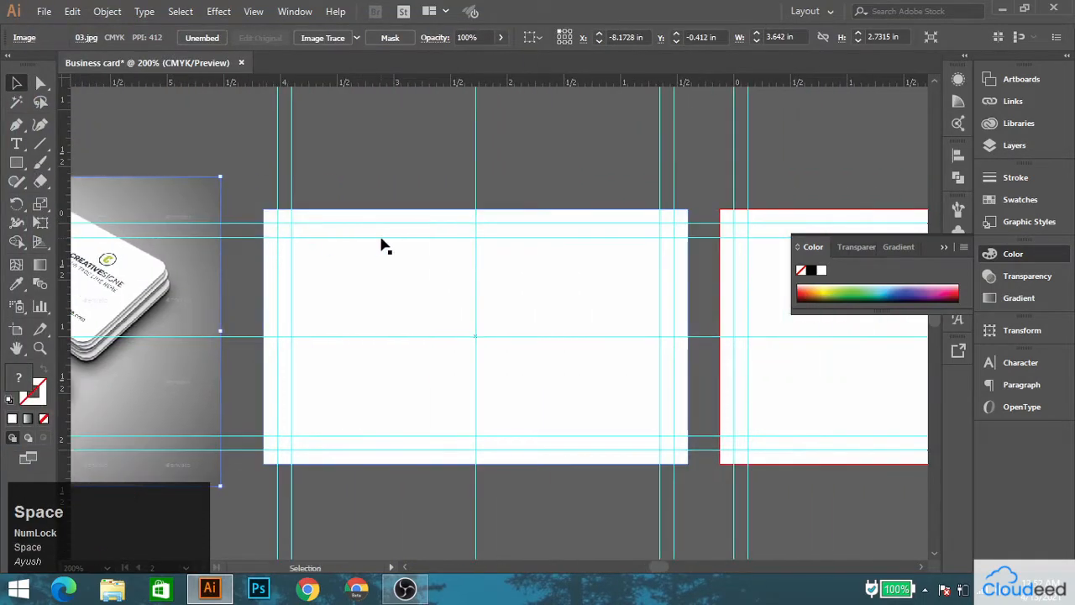
scroll(331, 233, "down", 2)
left_click_drag(240, 311, 380, 276)
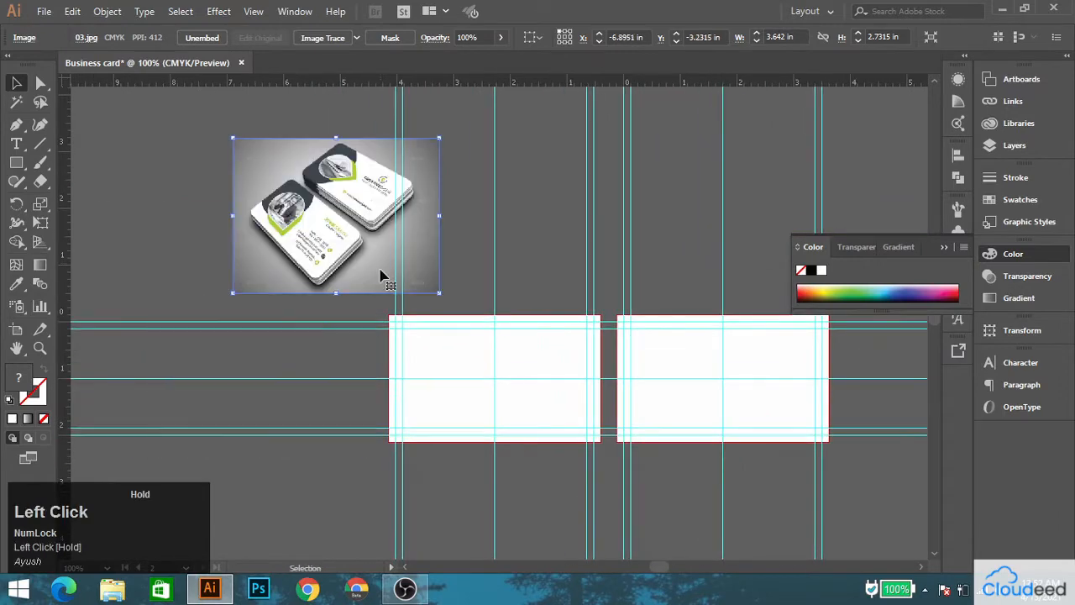
Draw a circle about 2.59 in across, straddling the left edge of the first card.
scroll(381, 332, "up", 1)
left_click_drag(379, 333, 267, 303)
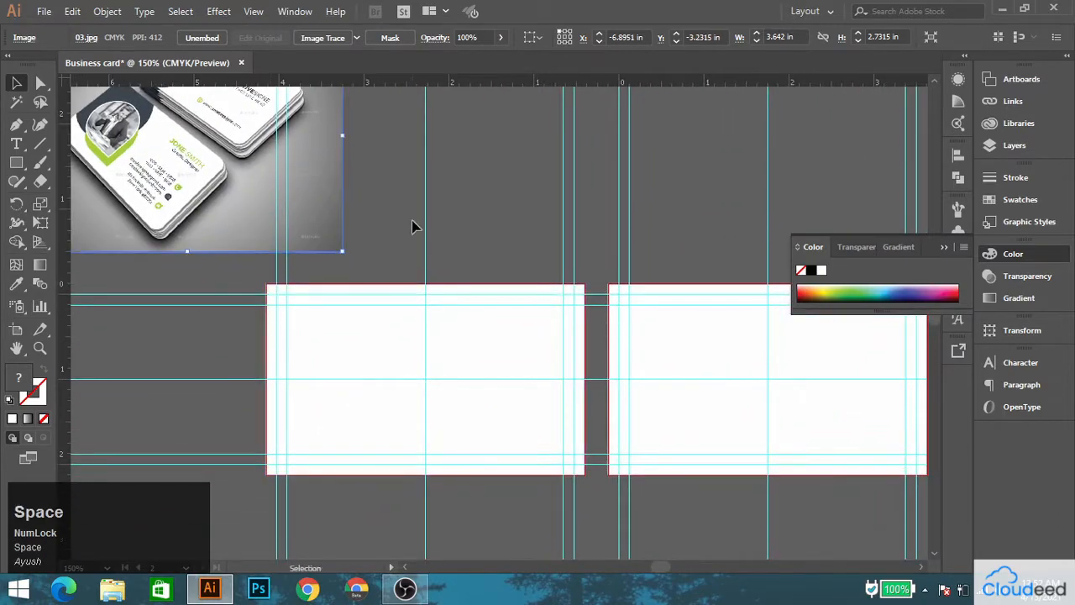
left_click(412, 225)
right_click(16, 163)
left_click(75, 199)
left_click_drag(257, 359, 340, 267)
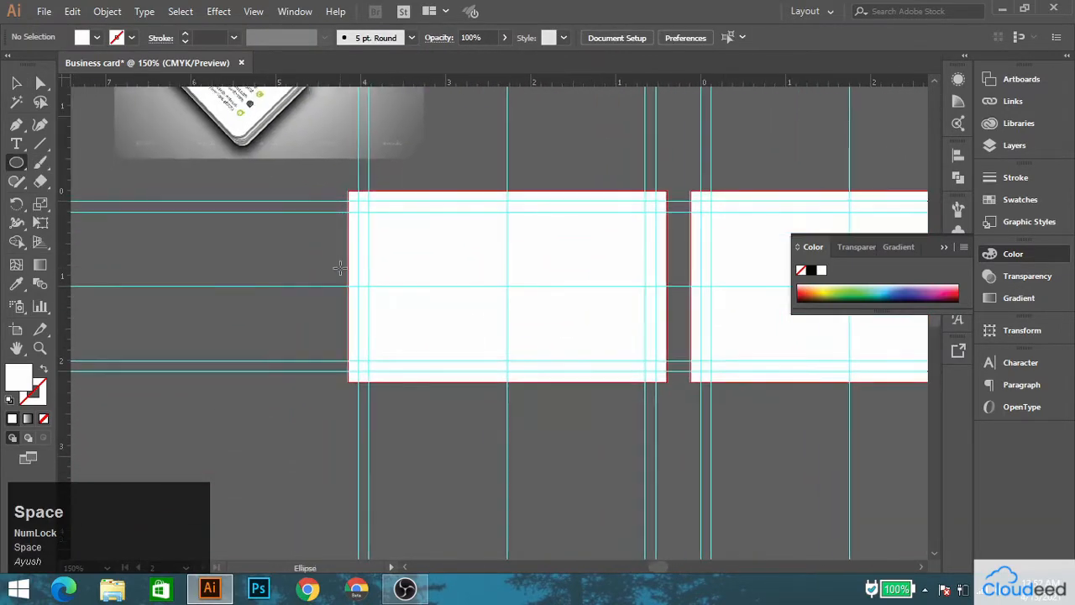
left_click_drag(243, 177, 464, 398)
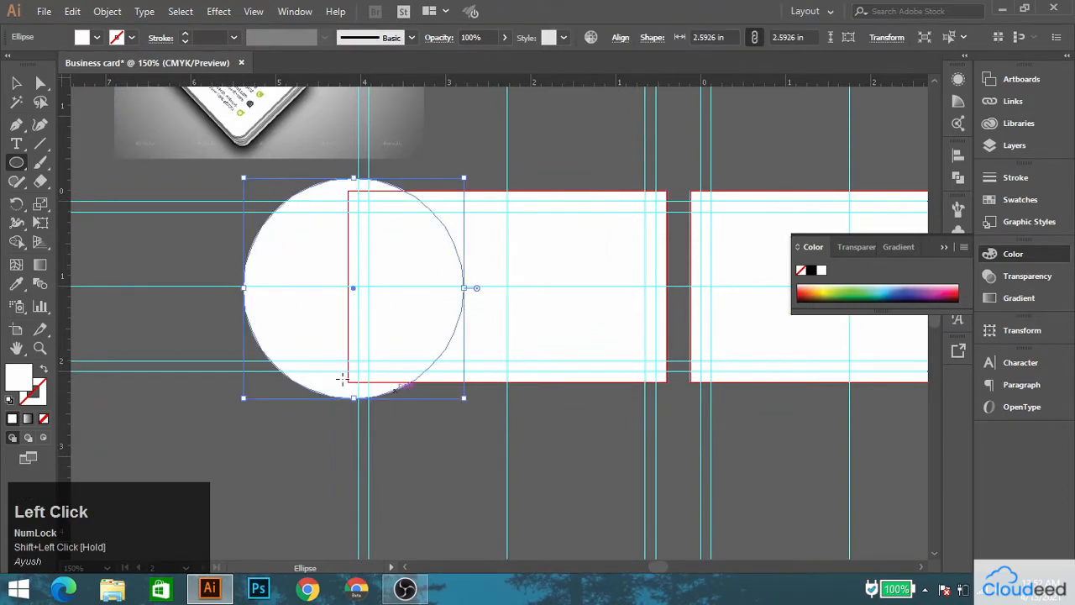
Fill the circle with the dark slate colour sampled from the reference card and enlarge it to about 2.63 in across.
left_click_drag(228, 82, 282, 248)
left_click(16, 284)
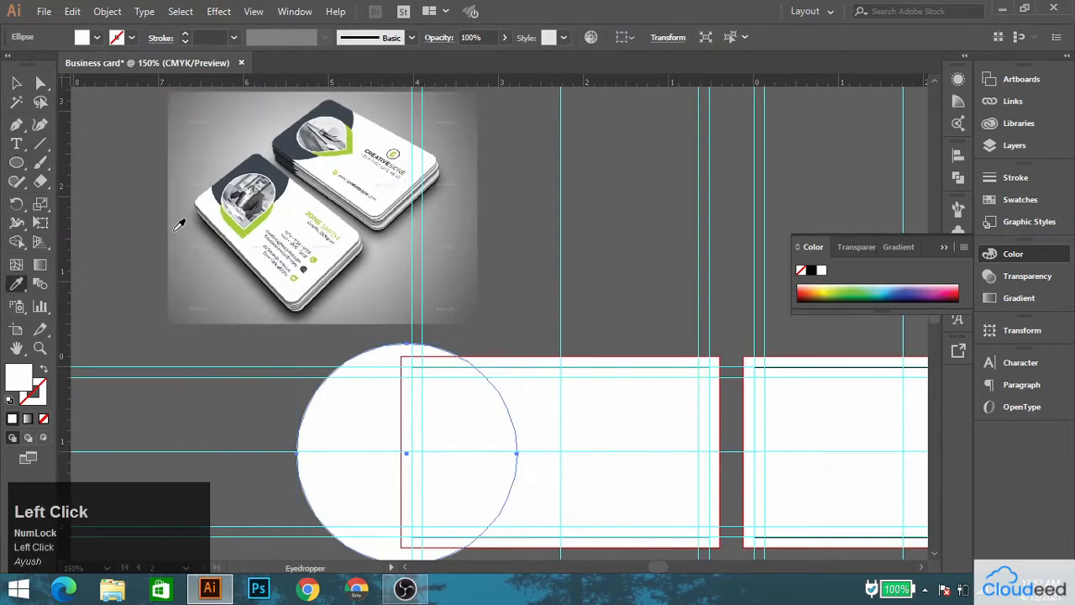
left_click(294, 138)
key("v")
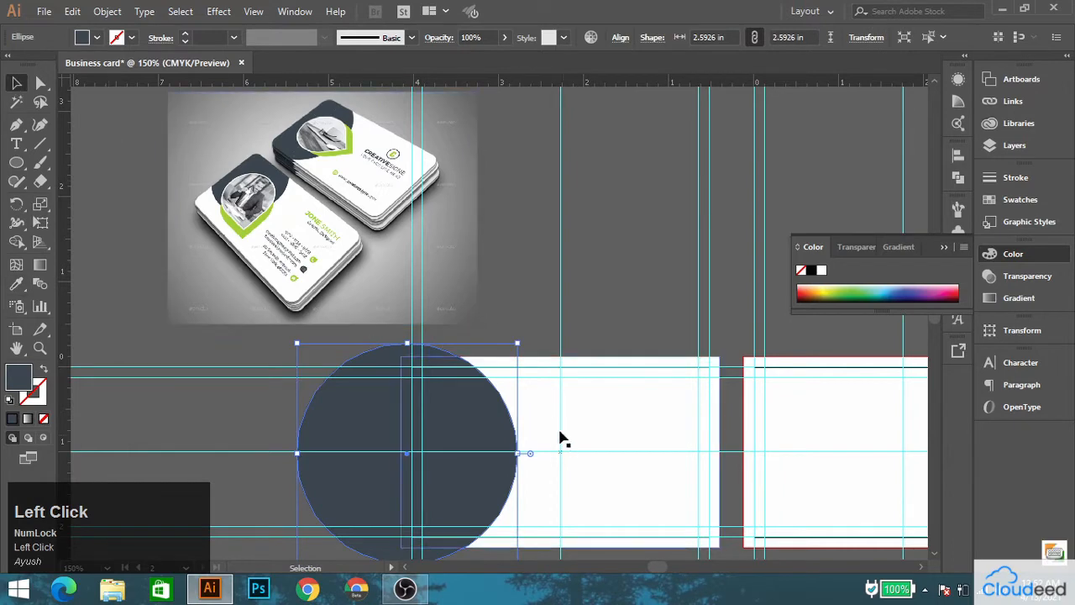
left_click_drag(523, 447, 446, 324)
left_click_drag(434, 266, 454, 339)
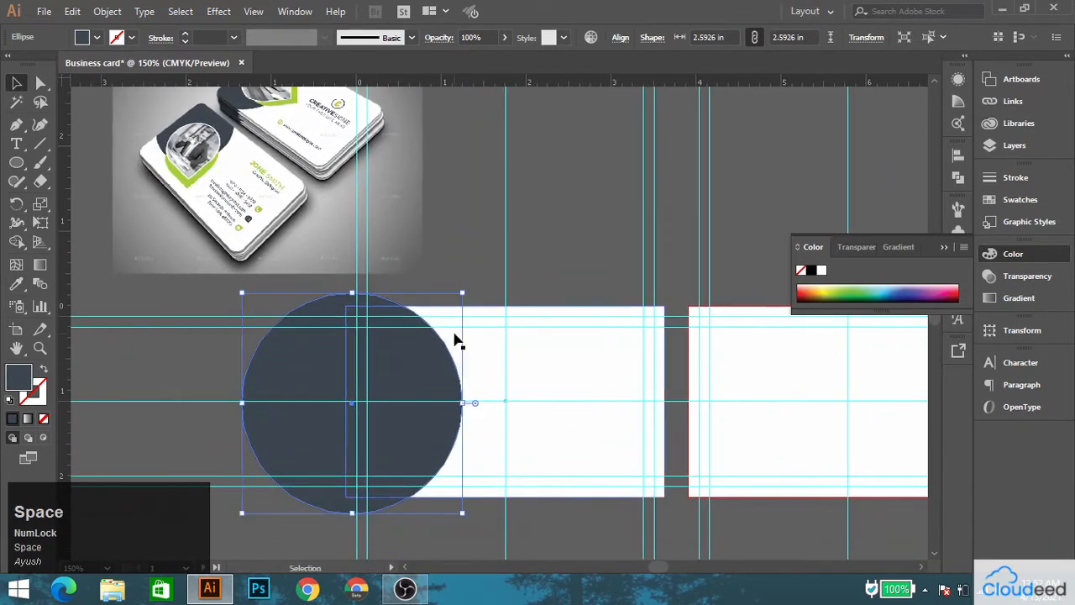
left_click_drag(472, 404, 475, 405)
left_click(506, 365, "shift")
left_click(674, 37)
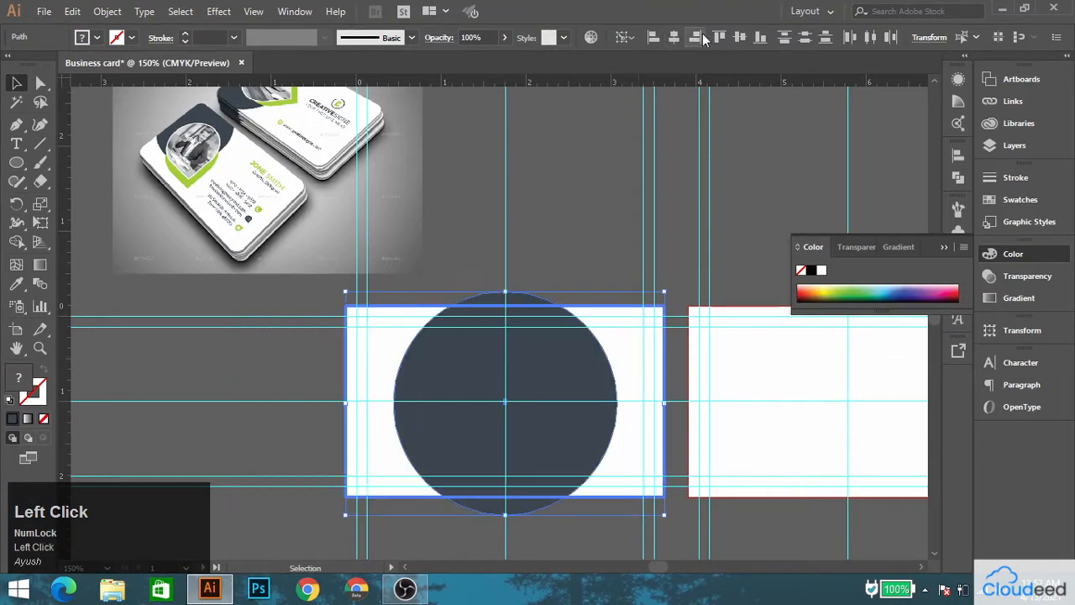
left_click(504, 210)
key("ctrl+z")
Align the dark circle and the first card's rectangle on their vertical centers.
left_click(469, 374)
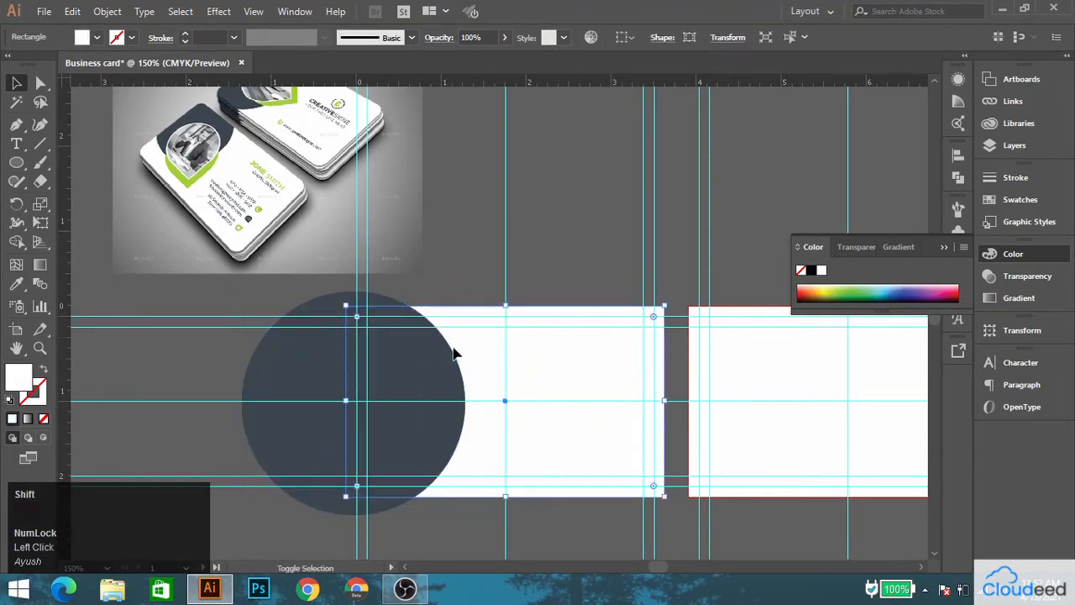
left_click(441, 356, "shift")
left_click(479, 336)
left_click(740, 37)
left_click(498, 199)
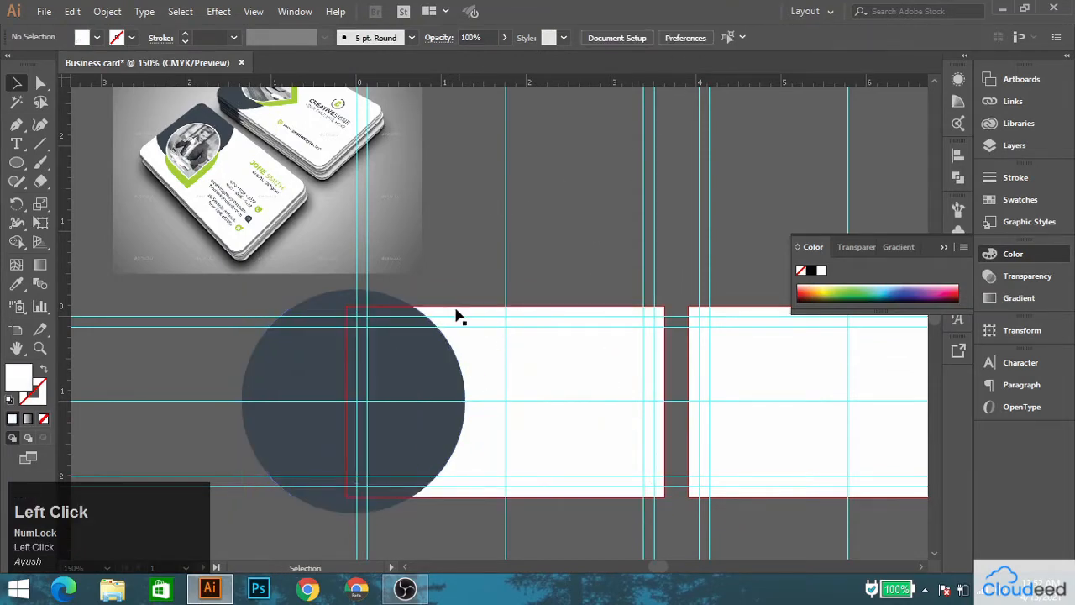
Select the dark circle with the first card's rectangle and split them using the Pathfinder Divide operation.
key("space")
left_click_drag(312, 239, 361, 228)
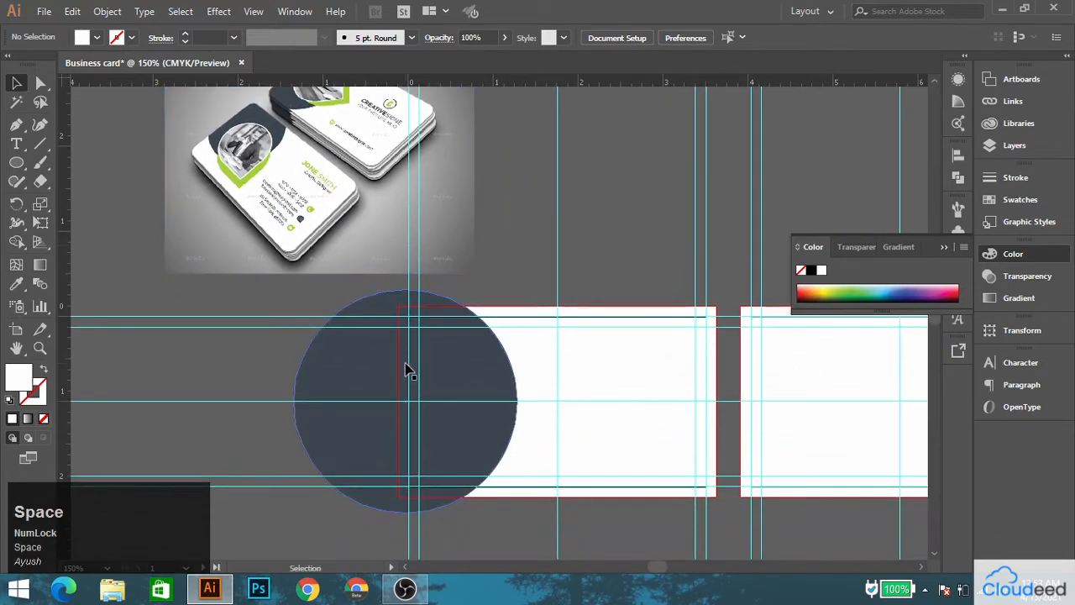
scroll(409, 365, "up", 1)
left_click(469, 436)
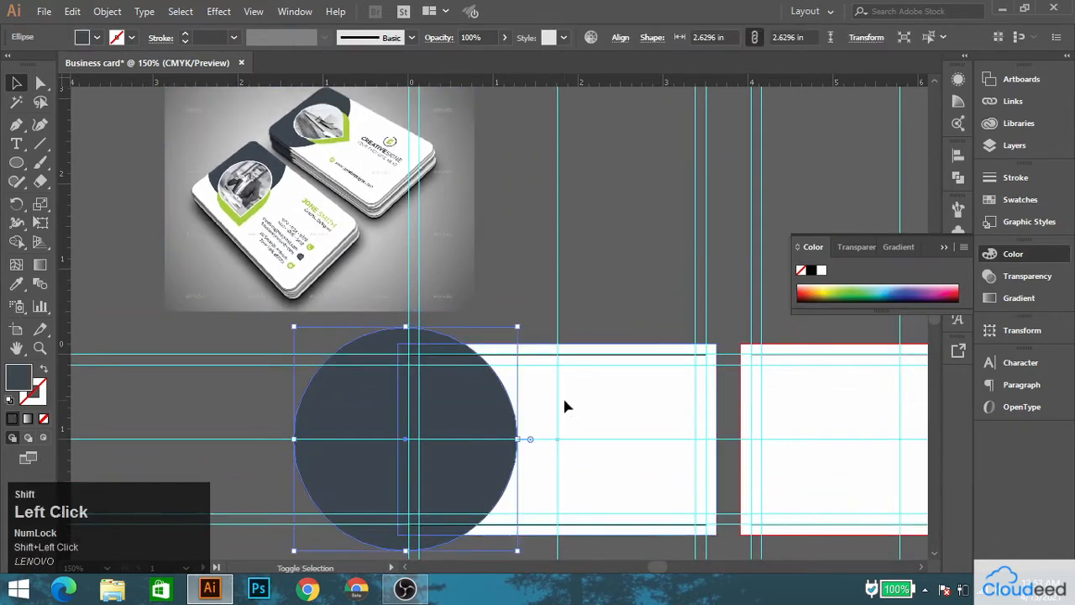
left_click(548, 410, "shift")
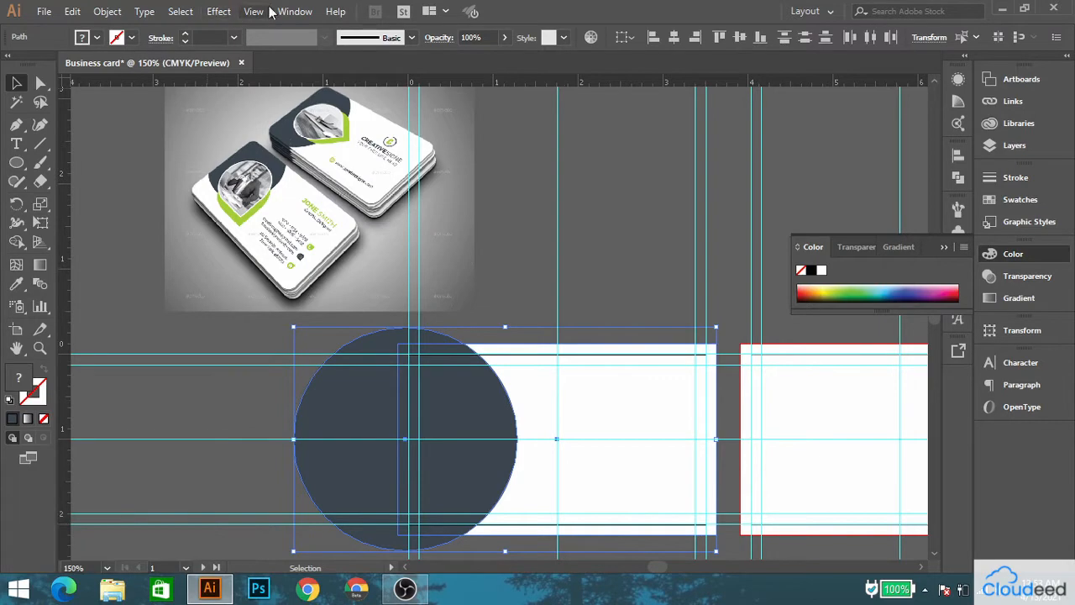
left_click(295, 11)
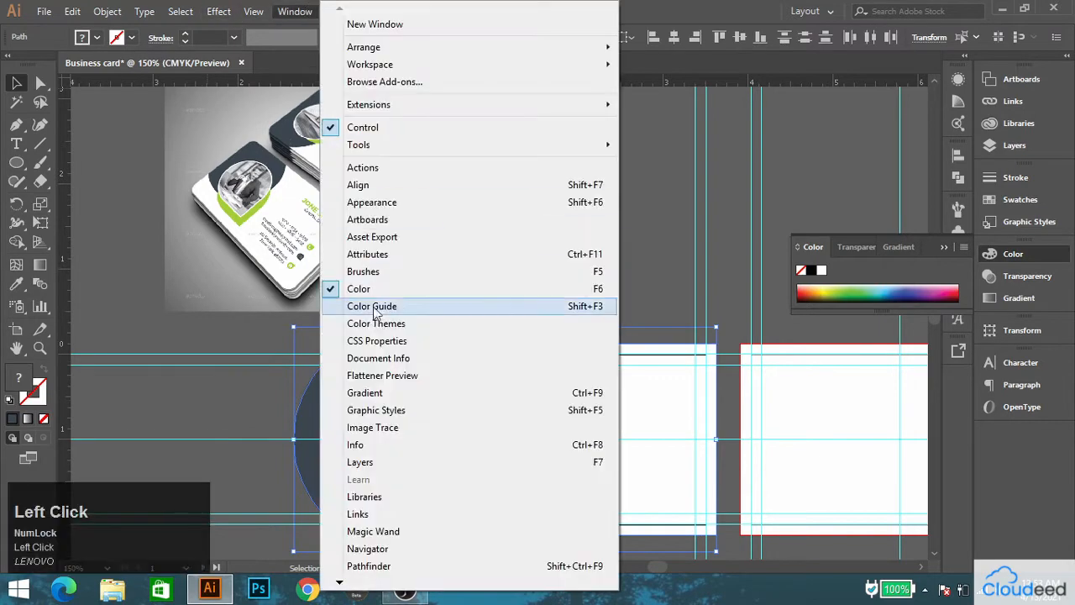
left_click(374, 567)
left_click(775, 229)
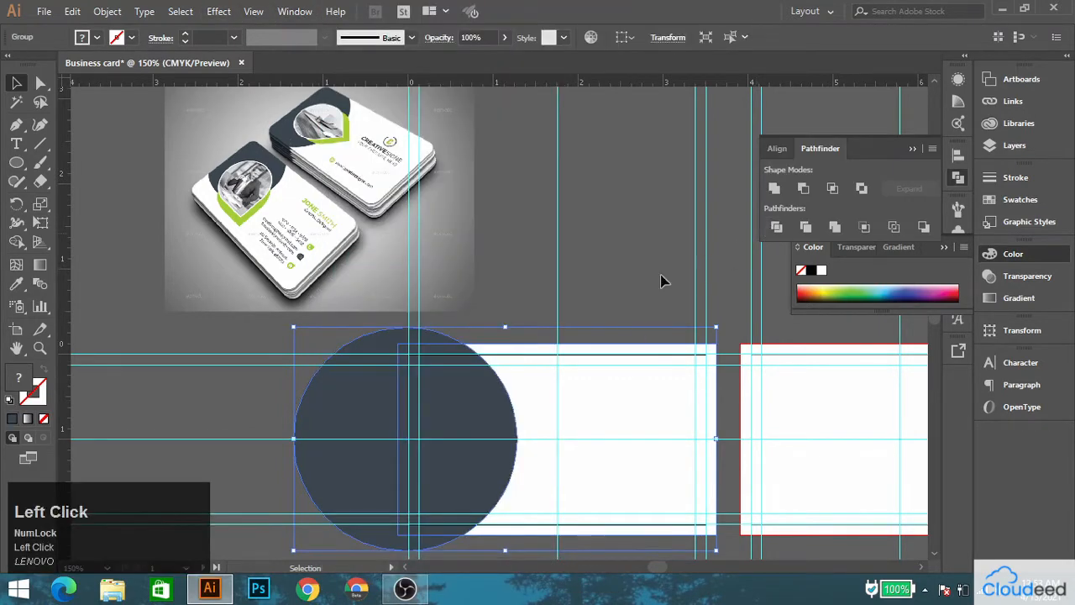
Ungroup the divided pieces and delete the part of the circle that lies outside the first card.
left_click(535, 306)
right_click(475, 397)
left_click(528, 282)
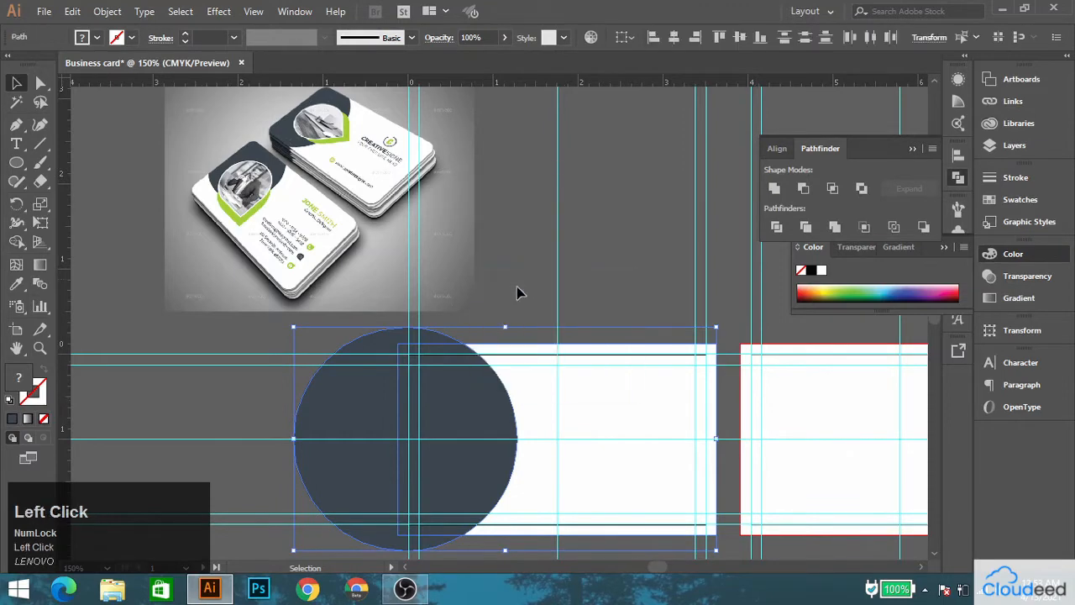
left_click(516, 286)
left_click_drag(388, 362, 250, 347)
key("Delete")
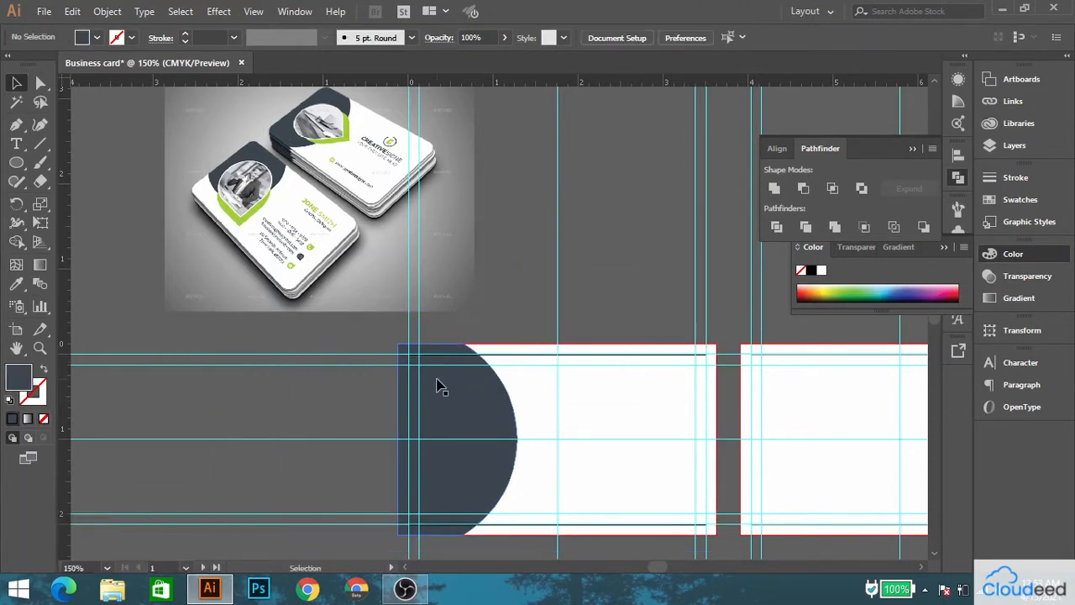
Draw a rounded square in the empty area to the left of the first card.
scroll(444, 392, "up", 2)
left_click_drag(451, 392, 352, 274)
scroll(348, 274, "down", 2)
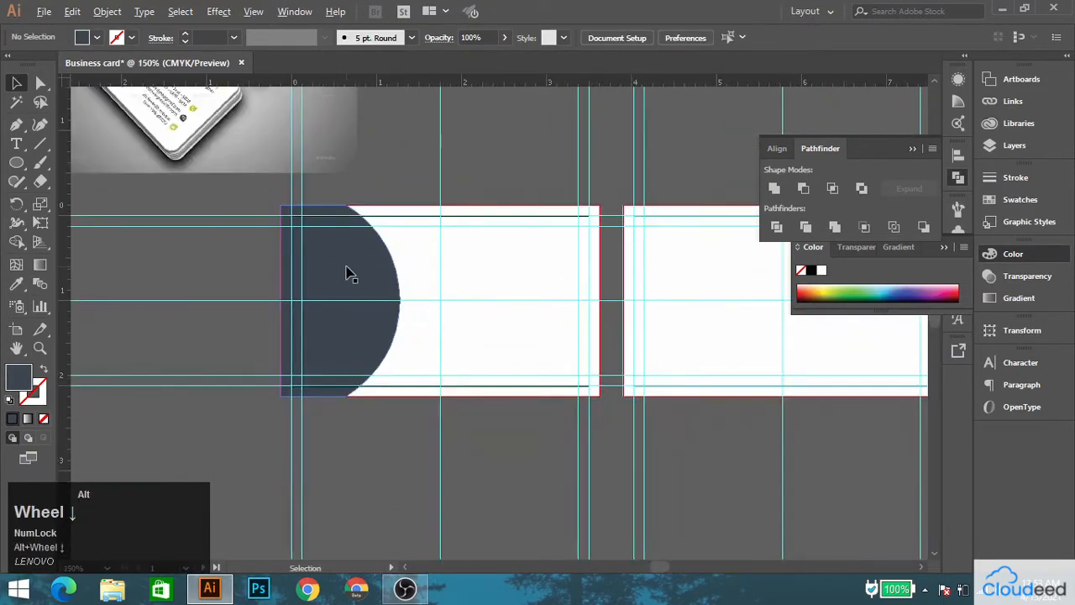
left_click_drag(313, 209, 389, 355)
scroll(281, 131, "up", 2)
scroll(281, 131, "up", 1)
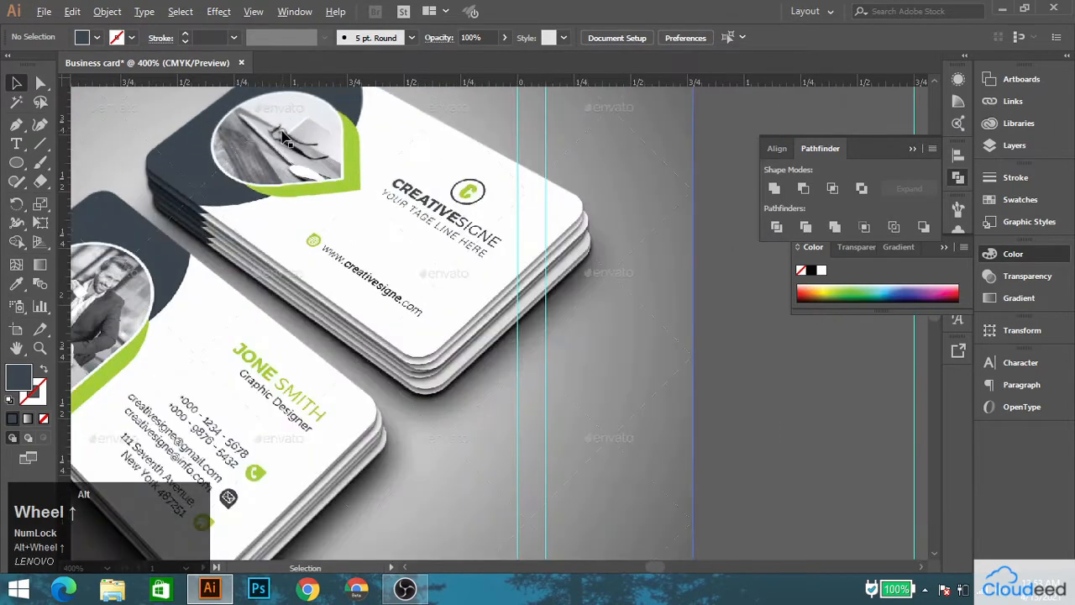
scroll(286, 137, "down", 2)
left_click_drag(403, 407, 356, 235)
right_click(17, 162)
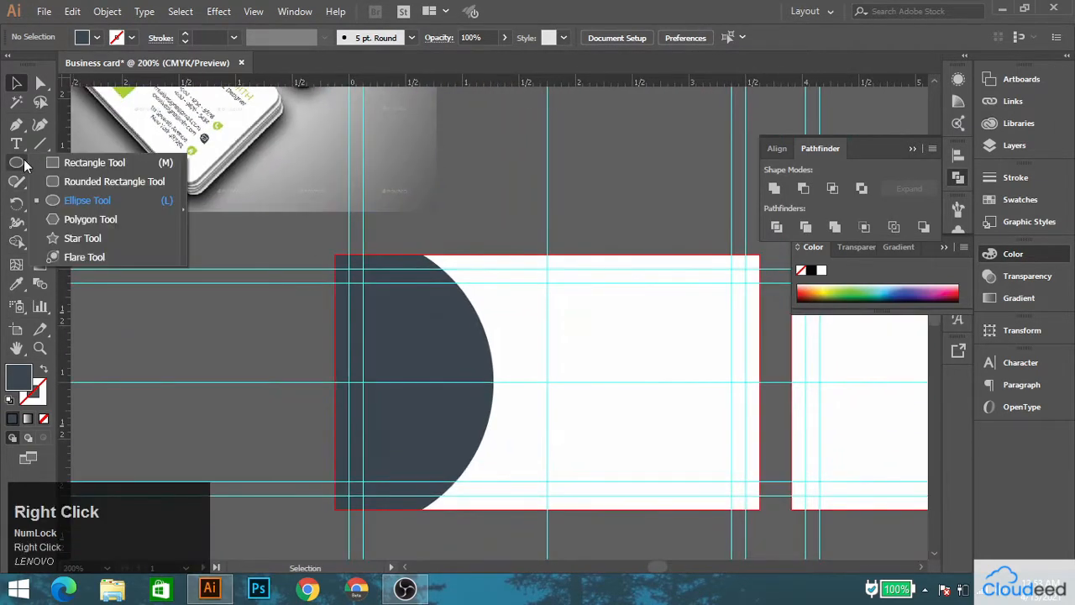
left_click(132, 182)
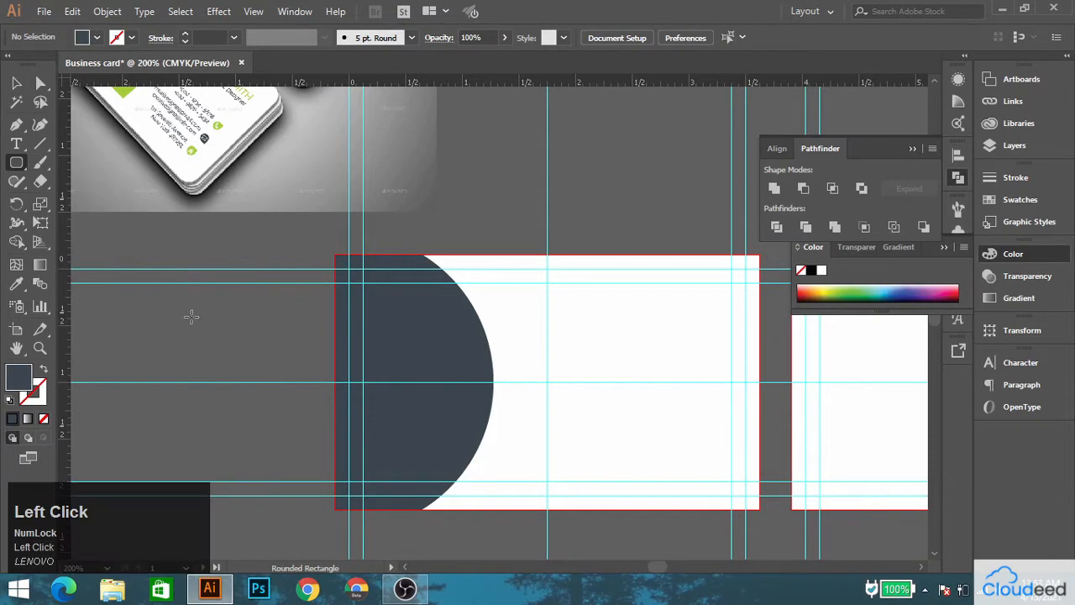
mouse_move(167, 306)
left_mouse_down()
mouse_move(300, 412)
mouse_move(301, 437)
left_mouse_up()
Fill the rounded square with the lime green sampled from the reference card.
left_click_drag(124, 211, 260, 312)
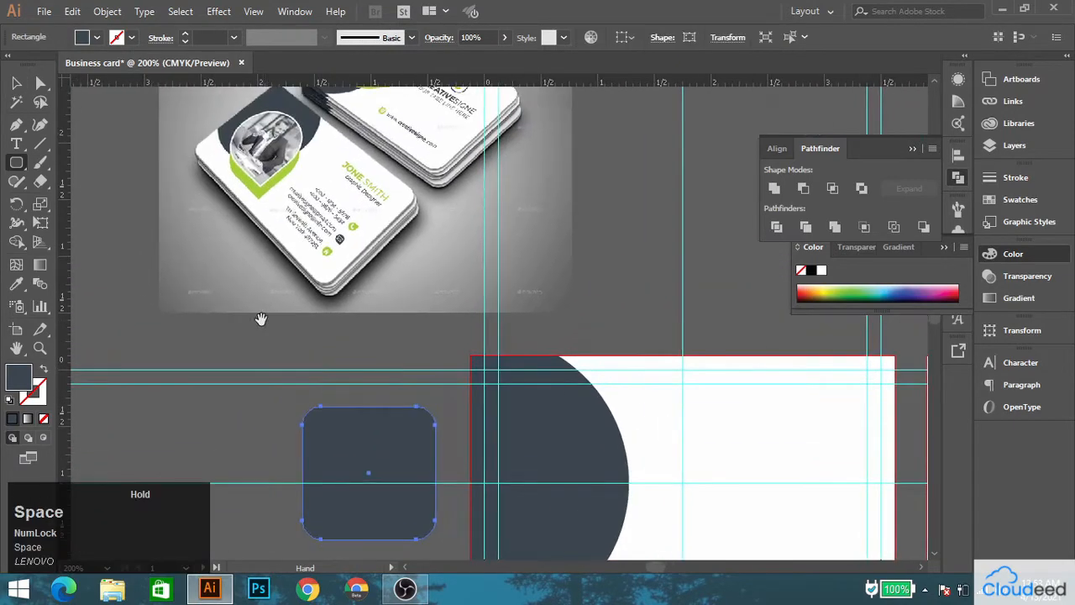
left_click(23, 287)
left_click(248, 174)
left_click(16, 82)
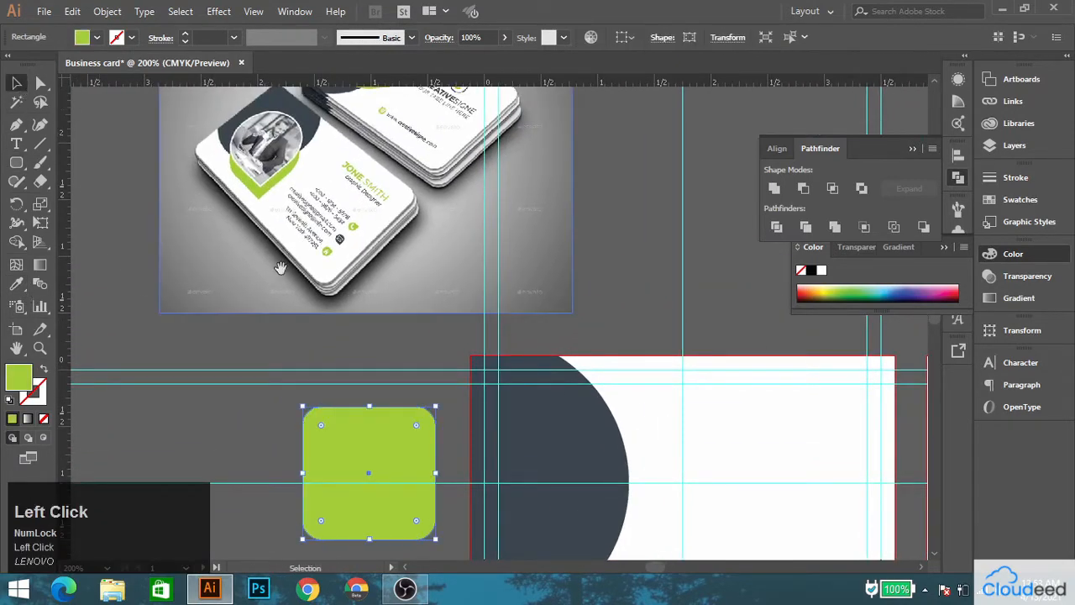
Shape the green square into a teardrop by fully rounding three corners, keeping one sharp, and rotating it so the point faces right.
left_click_drag(405, 409, 331, 273)
left_click_drag(281, 249, 330, 304)
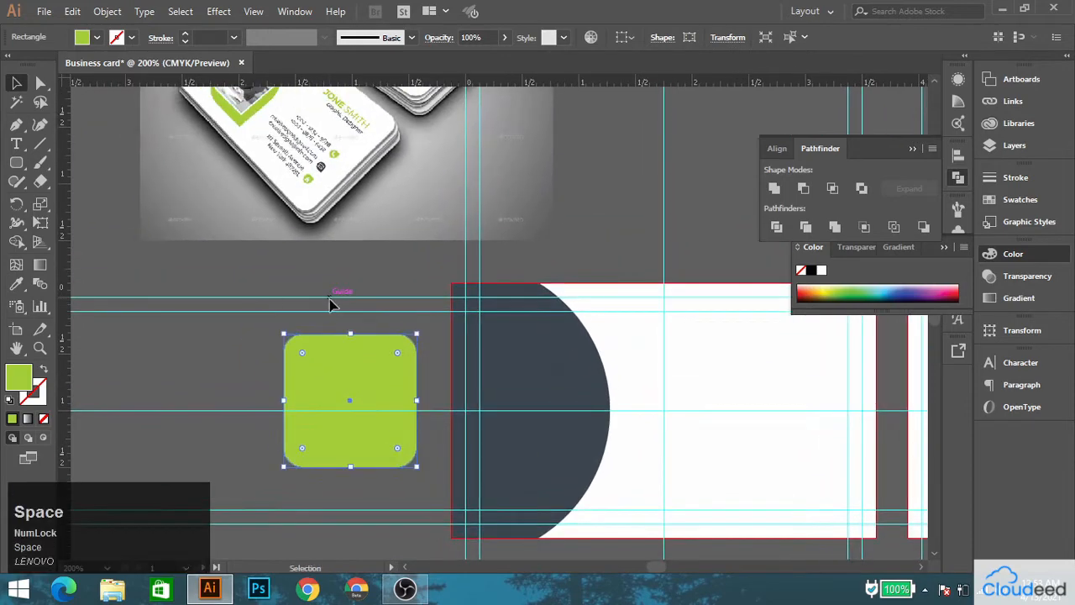
left_click(41, 83)
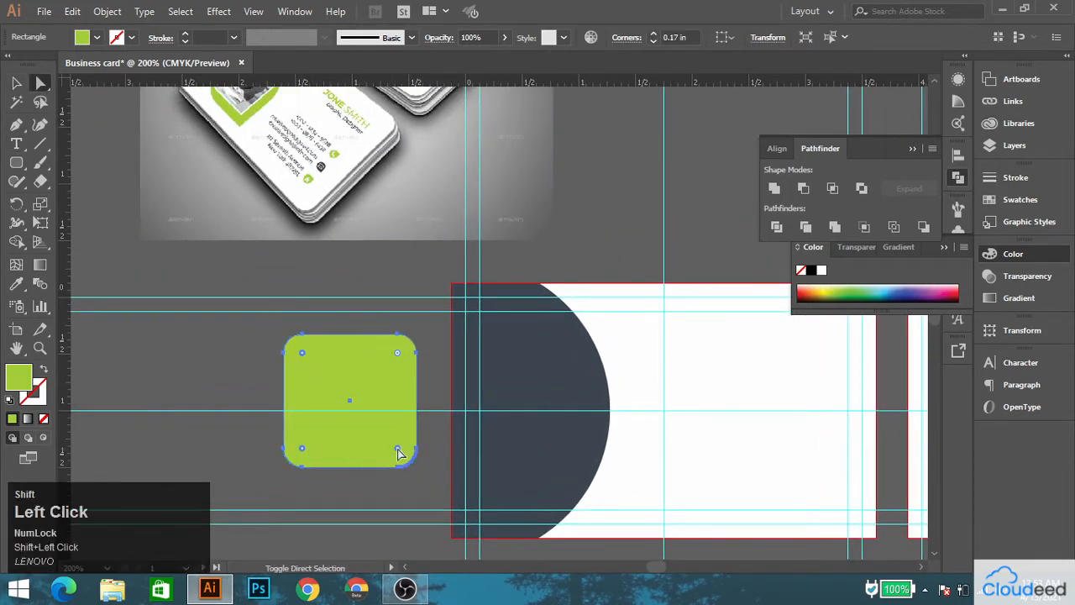
left_click_drag(396, 446, 439, 407)
left_click(16, 82)
Move the green teardrop onto the first card's dark curved shape and align it to that shape's vertical center.
key("space")
left_click_drag(404, 319, 290, 309)
left_click_drag(254, 411, 456, 409)
left_click(357, 312, "shift")
left_click(739, 37)
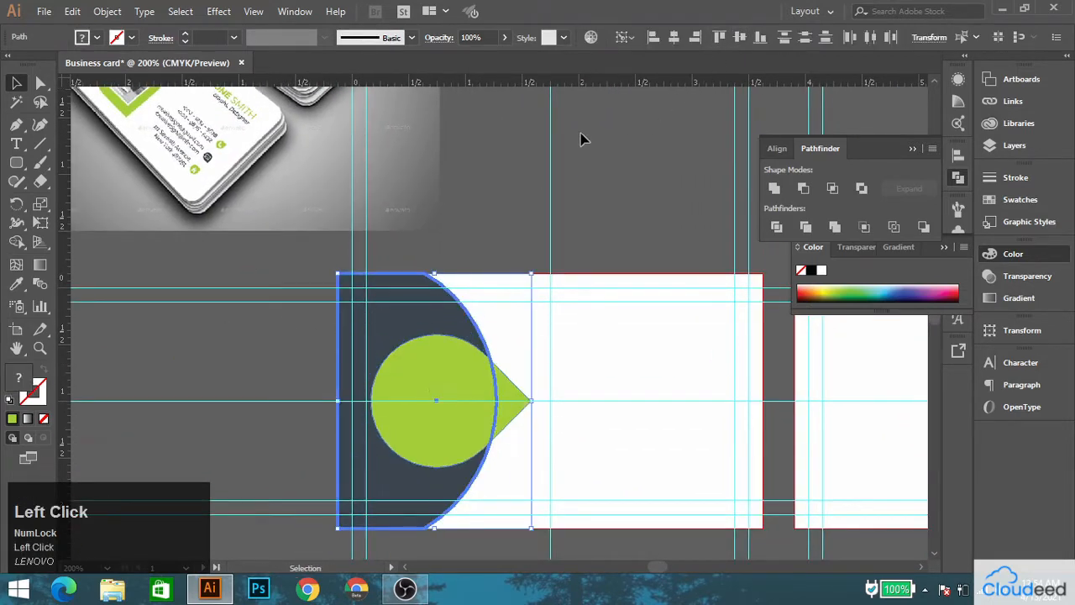
Duplicate the green teardrop with the copy offset slightly to the right.
left_click_drag(432, 222, 395, 187)
left_click(583, 294)
left_click(423, 383)
left_click_drag(398, 385, 412, 384)
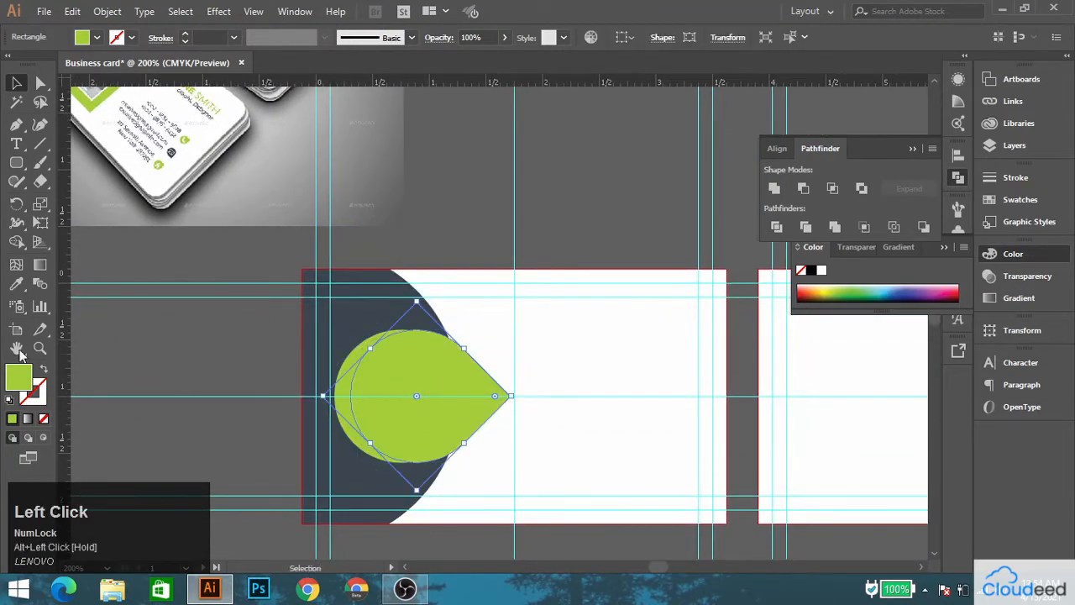
left_click_drag(164, 271, 240, 398)
left_click(16, 284)
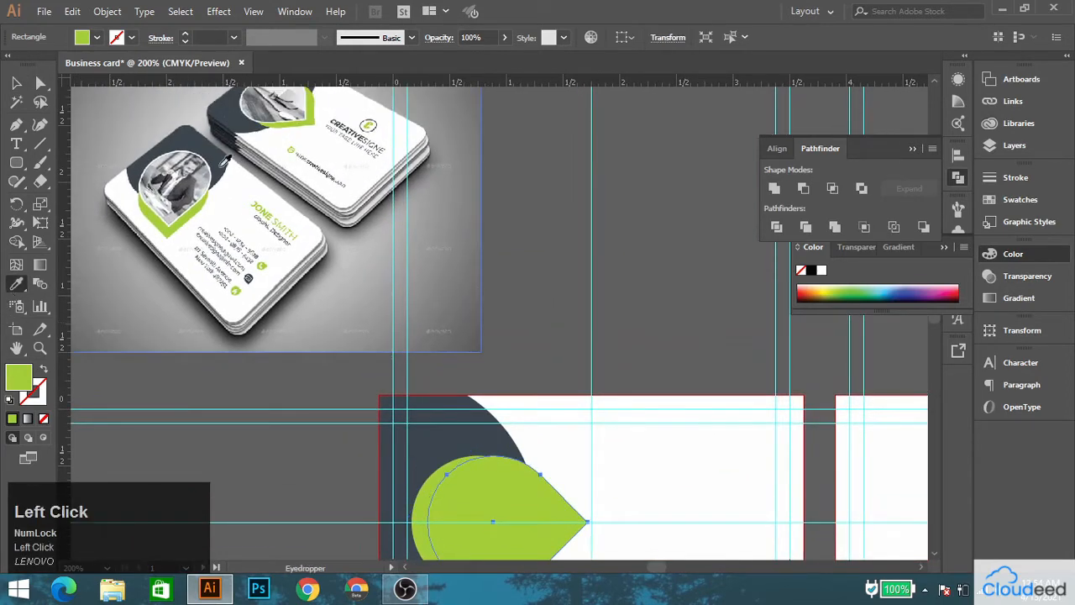
key("v")
left_click(571, 340)
left_click_drag(571, 340, 602, 163)
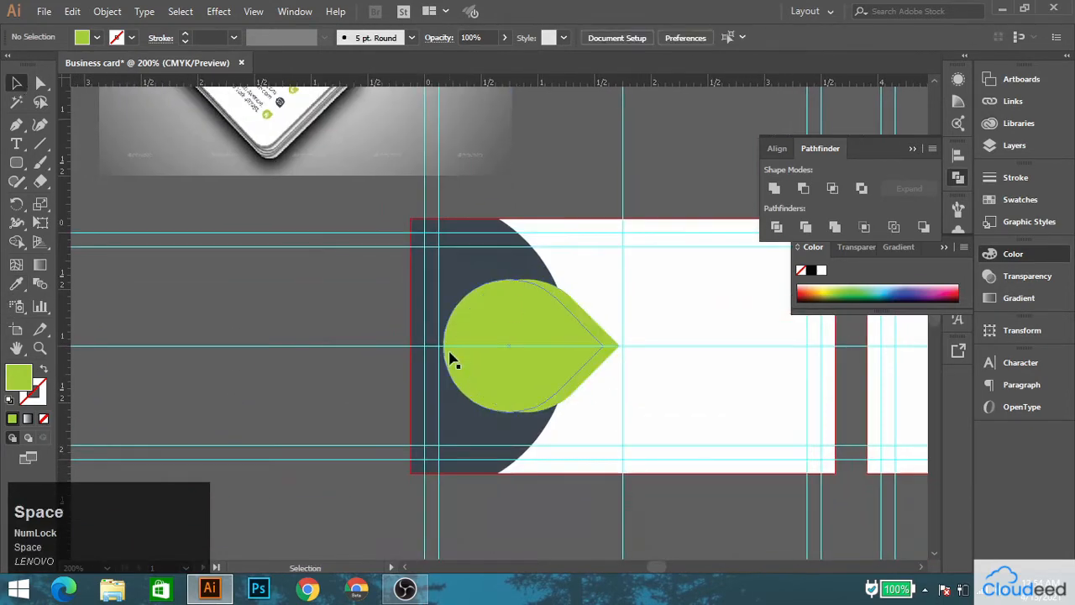
Fill the left, rear teardrop with the off-white sampled from the reference card.
left_click(451, 359)
left_click_drag(406, 272, 468, 462)
left_click(16, 285)
left_click(372, 103)
left_click_drag(491, 403, 431, 255)
left_click(16, 85)
Bring the off-white teardrop to the front so the green one shows only along its pointed right side.
scroll(442, 407, "up", 2)
right_click(464, 383)
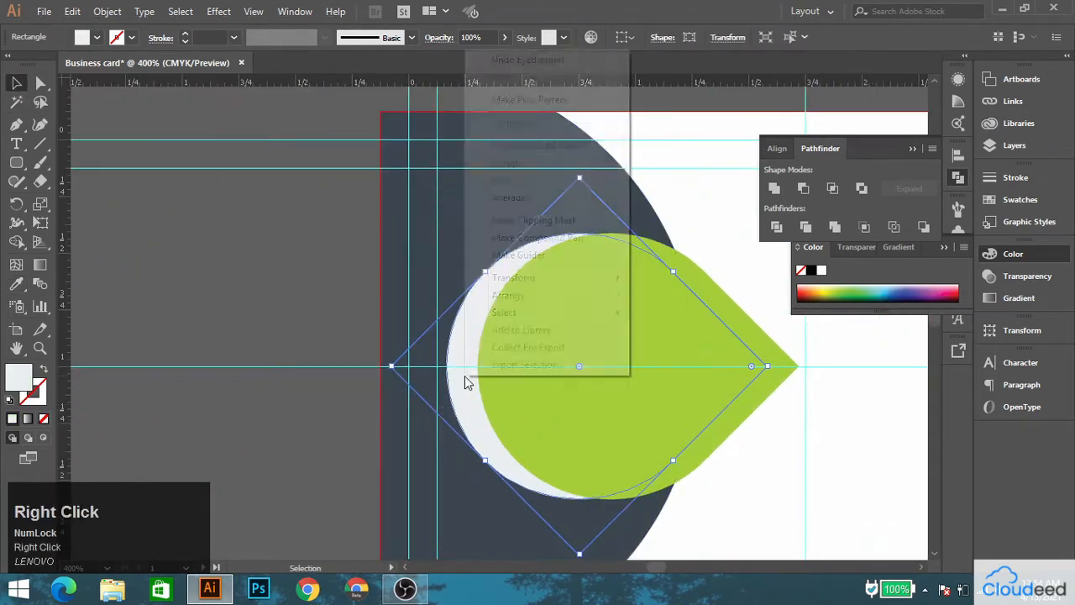
left_click(521, 296)
left_click(680, 297)
left_click(254, 316)
scroll(520, 343, "down", 2)
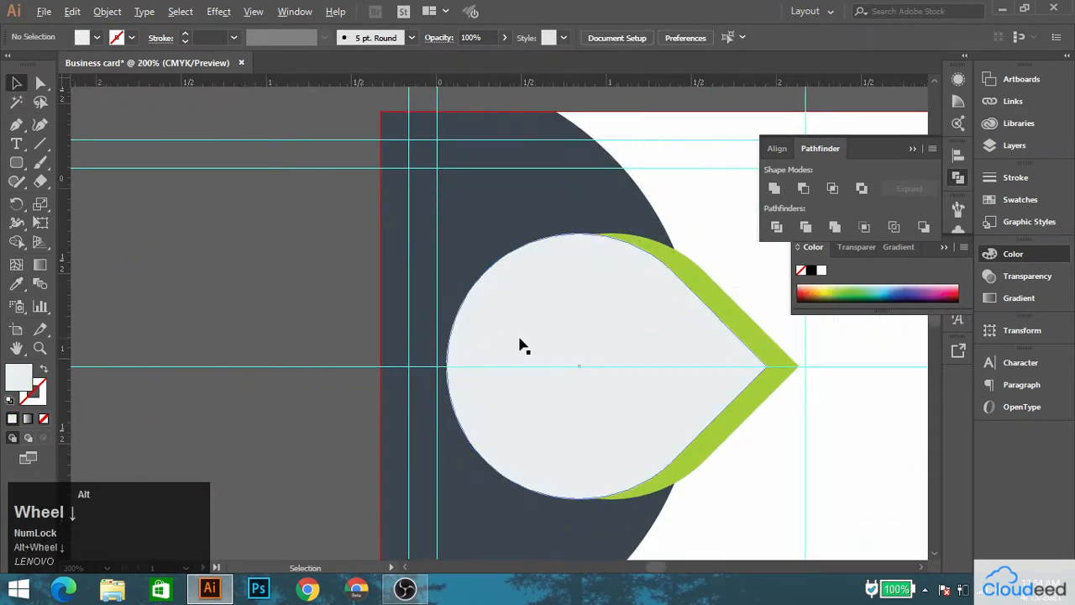
Draw a circle about 0.31 in across on the empty canvas beside the reference image.
left_click_drag(509, 340, 429, 315)
scroll(472, 379, "up", 1)
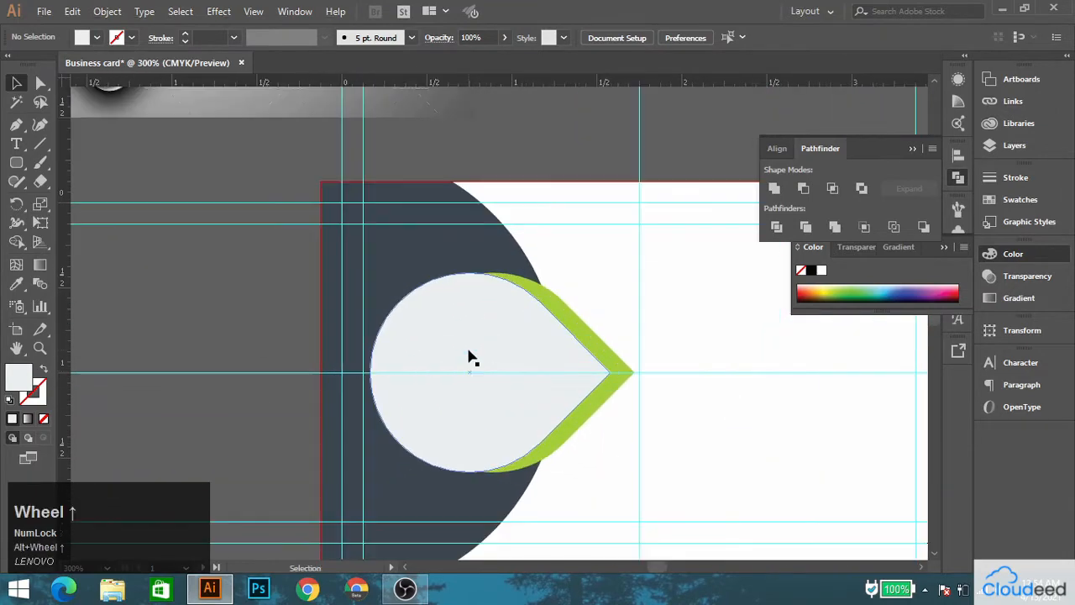
scroll(472, 358, "down", 1)
key("space")
left_click_drag(466, 315, 394, 341)
left_click(384, 523)
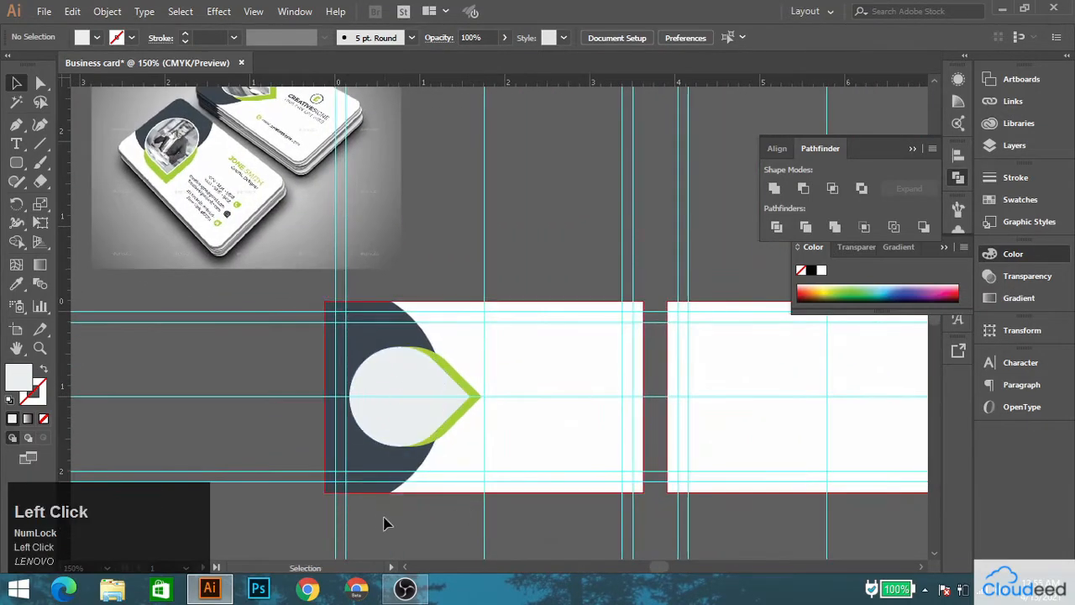
key("space")
left_click_drag(468, 372, 389, 377)
scroll(269, 160, "up", 3)
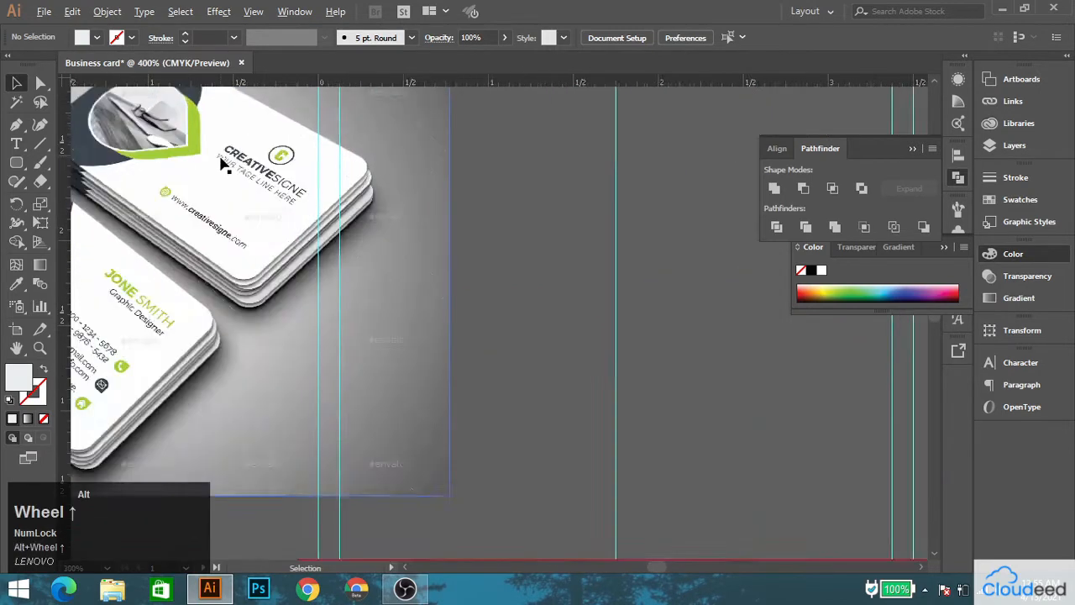
right_click(16, 162)
left_click(84, 194)
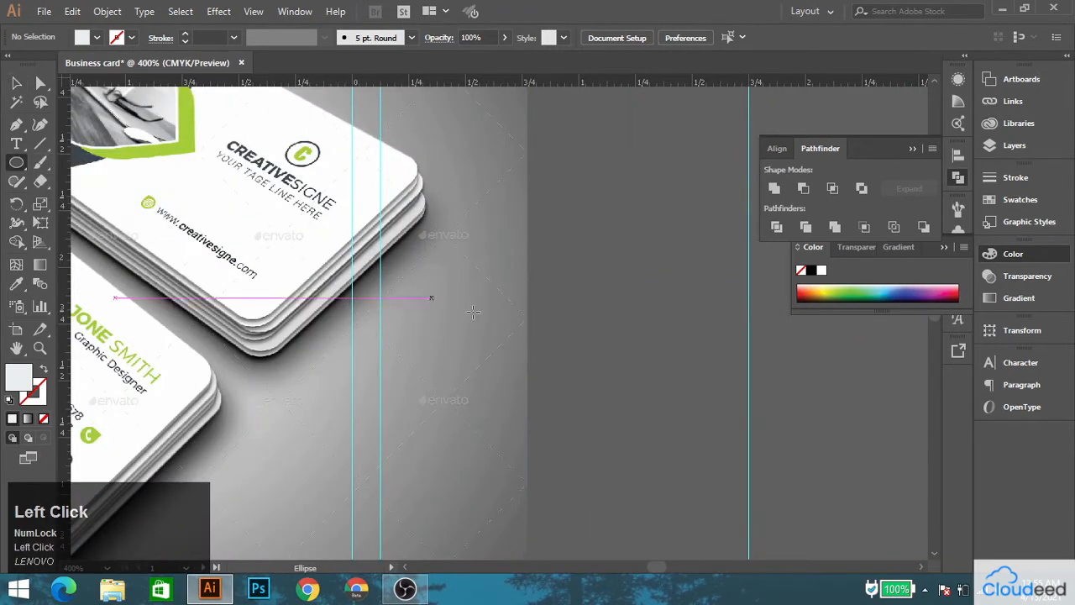
left_click_drag(625, 378, 645, 405)
Fill the circle with the dark slate sampled from the first card's curved shape.
left_click(21, 287)
key("space")
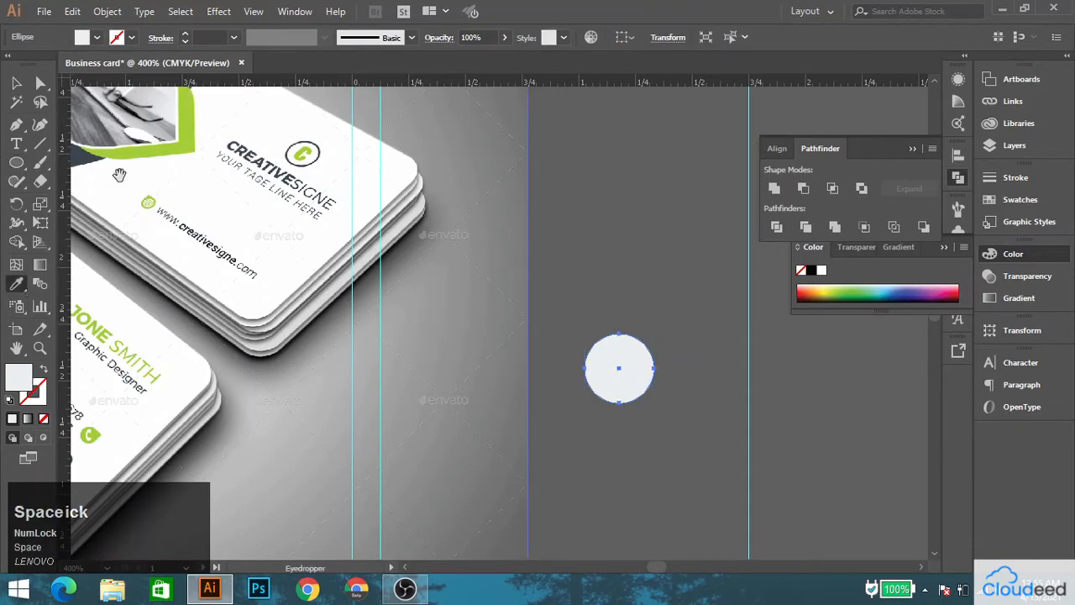
left_click_drag(216, 301, 370, 285)
left_click_drag(570, 506, 159, 235)
left_click(197, 458)
key("space")
left_click_drag(275, 163, 322, 340)
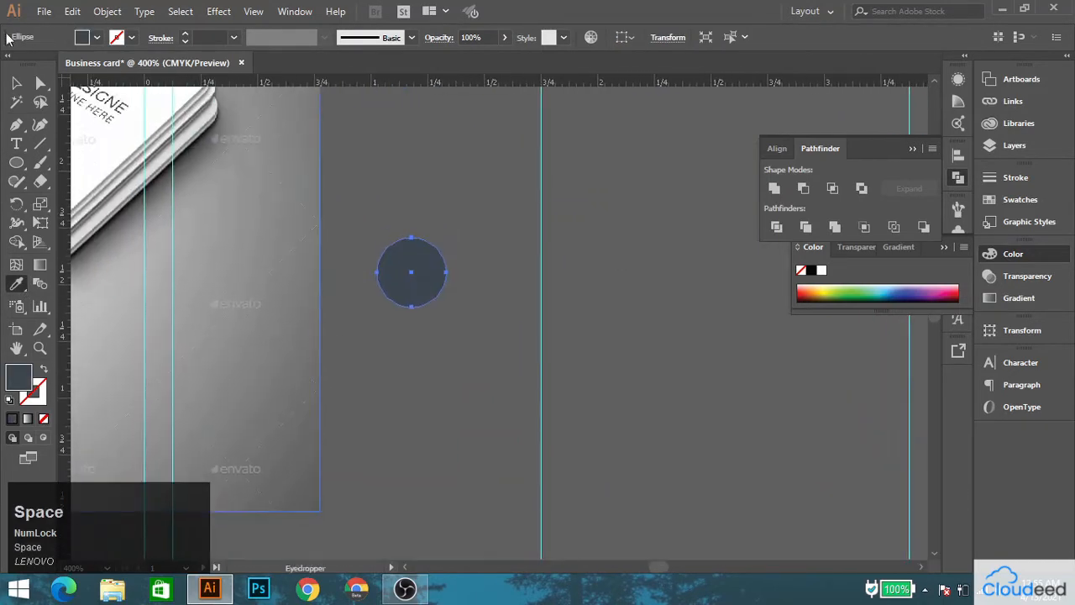
Swap the circle's fill and stroke so it becomes an unfilled ring with a 1 pt dark slate outline.
left_click(16, 83)
left_click(44, 369)
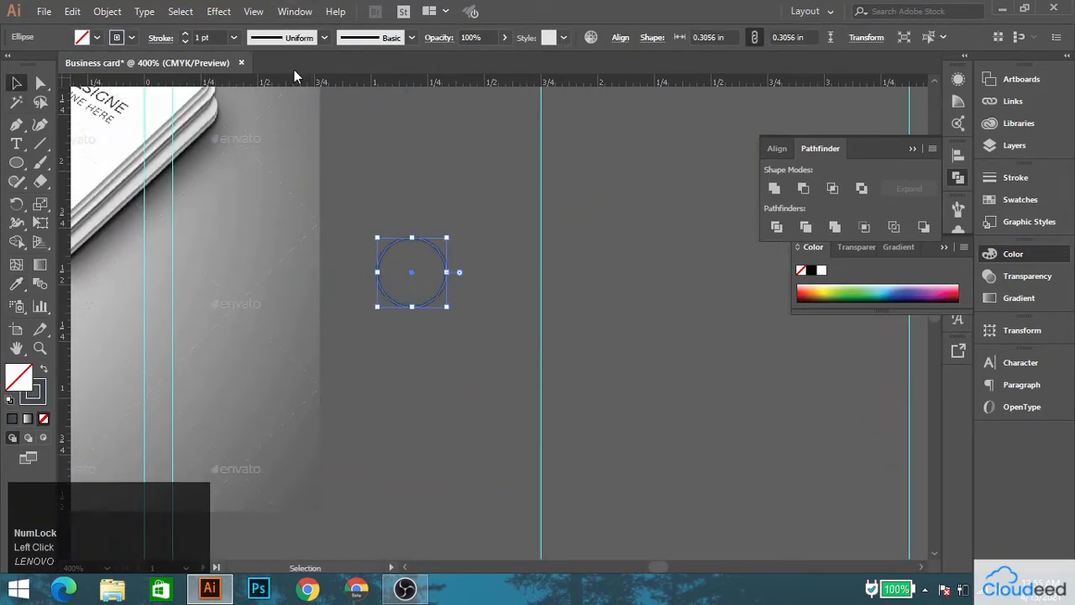
left_click(186, 39)
left_click(409, 255)
key("space")
left_click_drag(409, 256, 789, 426)
left_click_drag(618, 358, 309, 295)
left_click(456, 361)
left_click(429, 158)
Add a text object with the letter "C" above the ring.
left_click(16, 144)
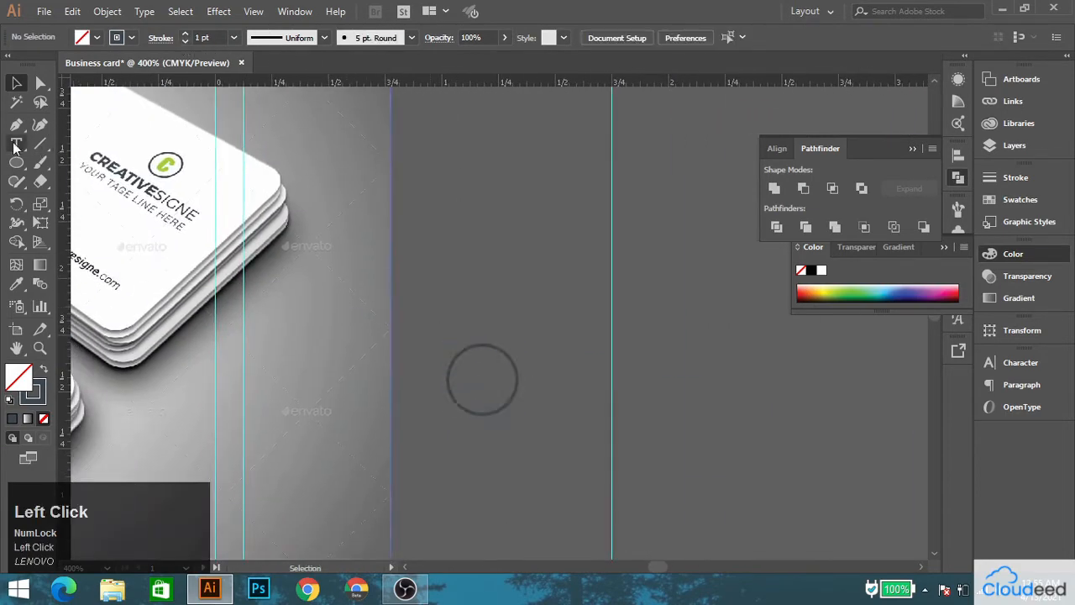
left_click(451, 250)
type("C")
left_click(16, 102)
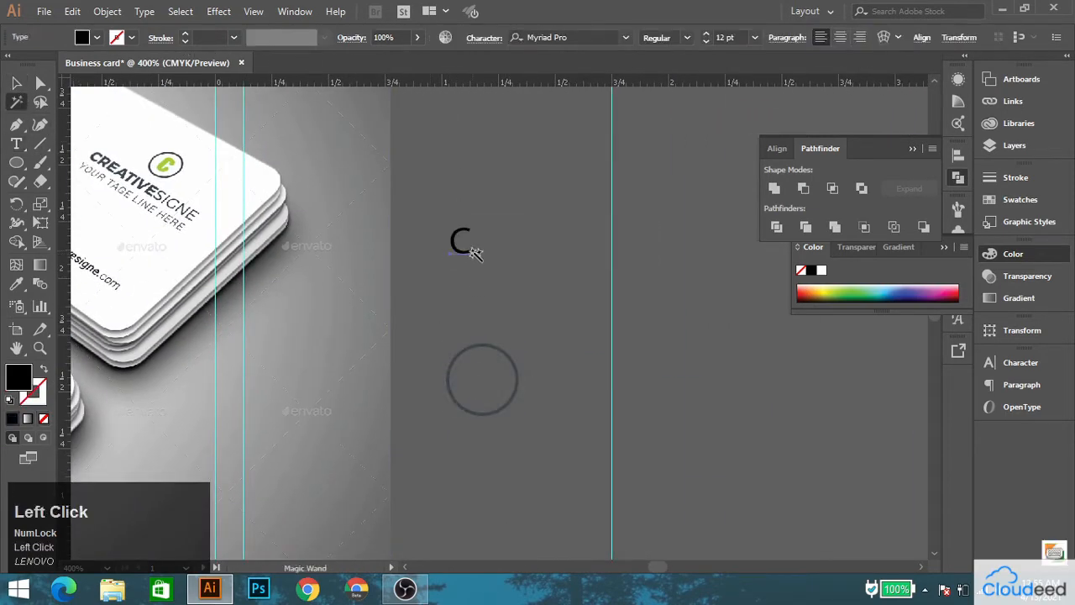
Set the letter C's font to Roboto Regular.
key("ctrl+t")
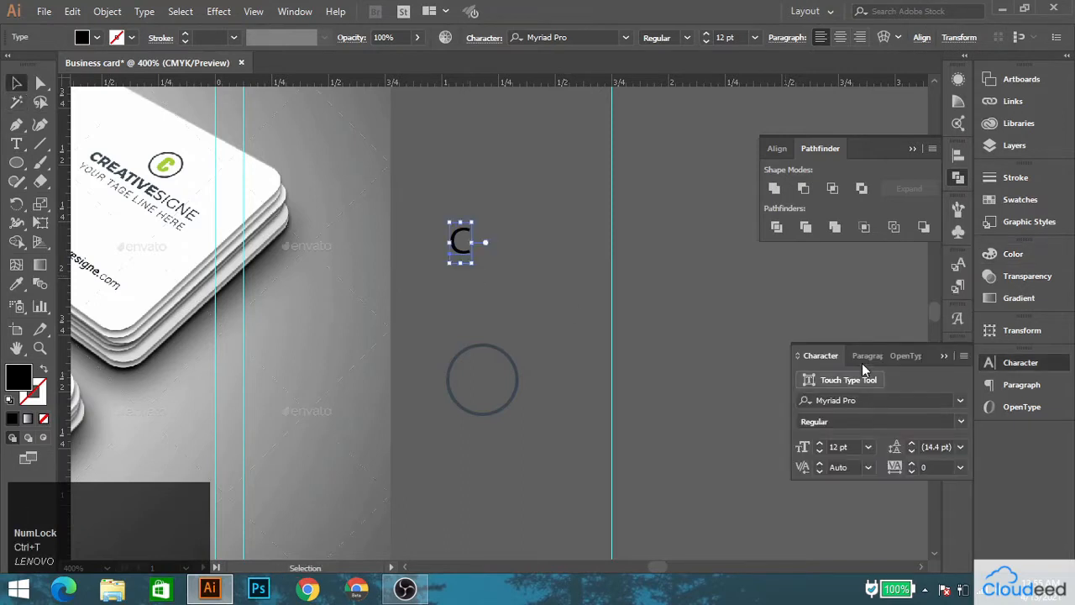
left_click(840, 400)
type("Robot")
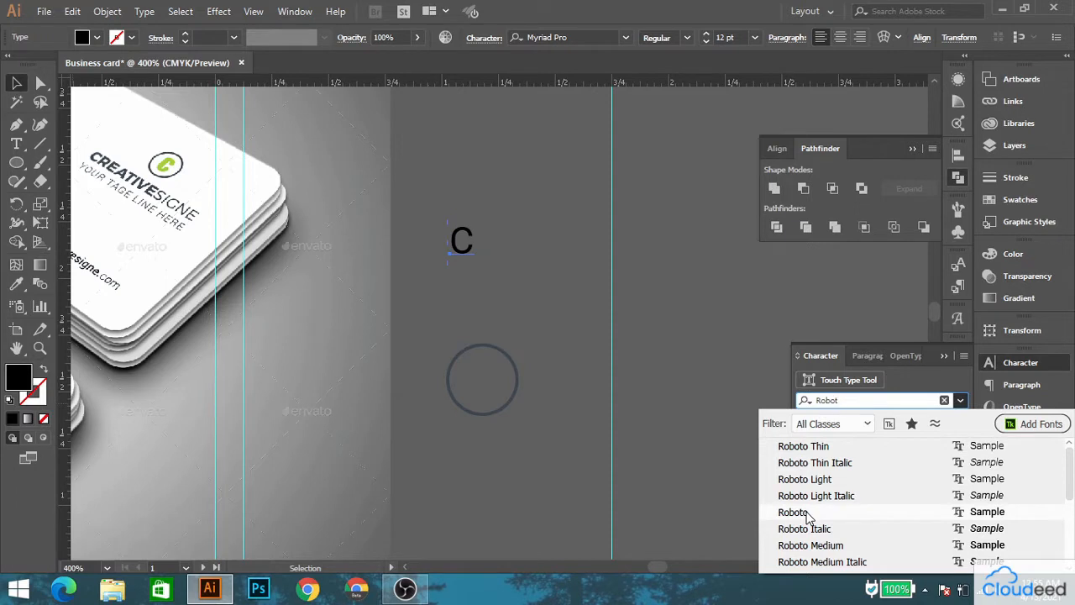
key("Down")
key("Down")
key("Up")
key("Up")
key("Up")
key("Up")
key("Up")
key("Up")
key("Down")
key("Down")
key("Down")
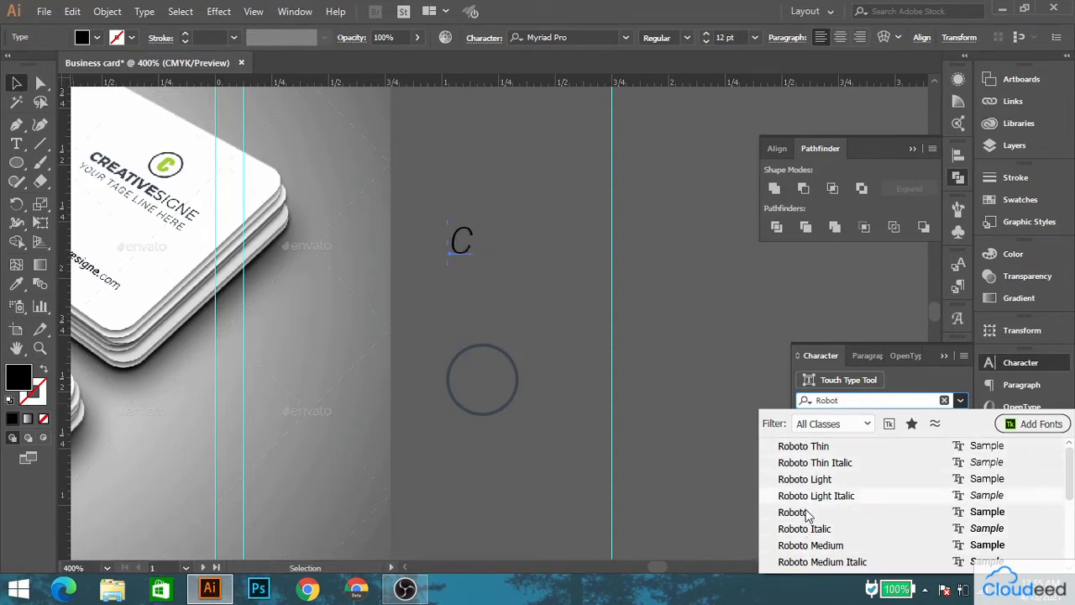
left_click(793, 512)
Place the letter C inside the ring at 16 pt and convert it to outlines.
left_click_drag(466, 251, 482, 383)
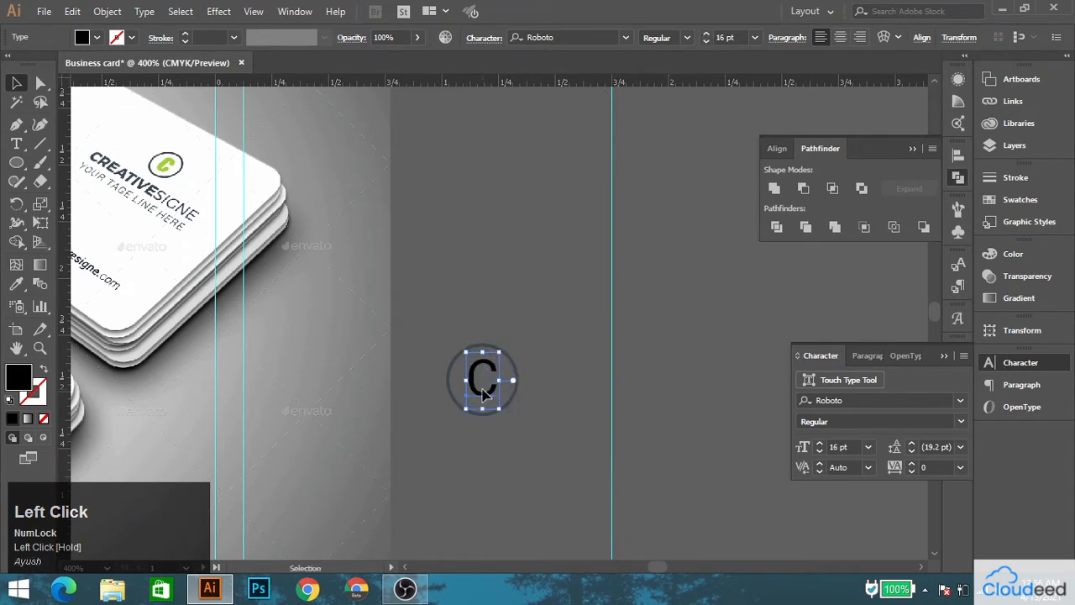
right_click(481, 383)
left_click(560, 193)
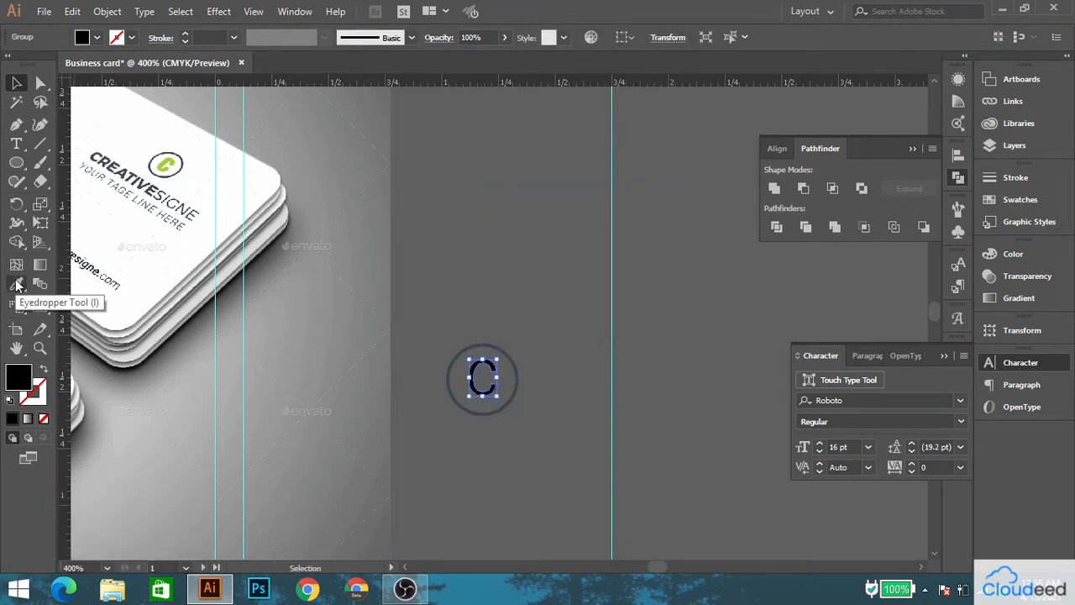
Fill the outlined C with the lime green sampled from the reference card's logo.
left_click(17, 284)
left_click(165, 158)
left_click(168, 161)
left_click(17, 82)
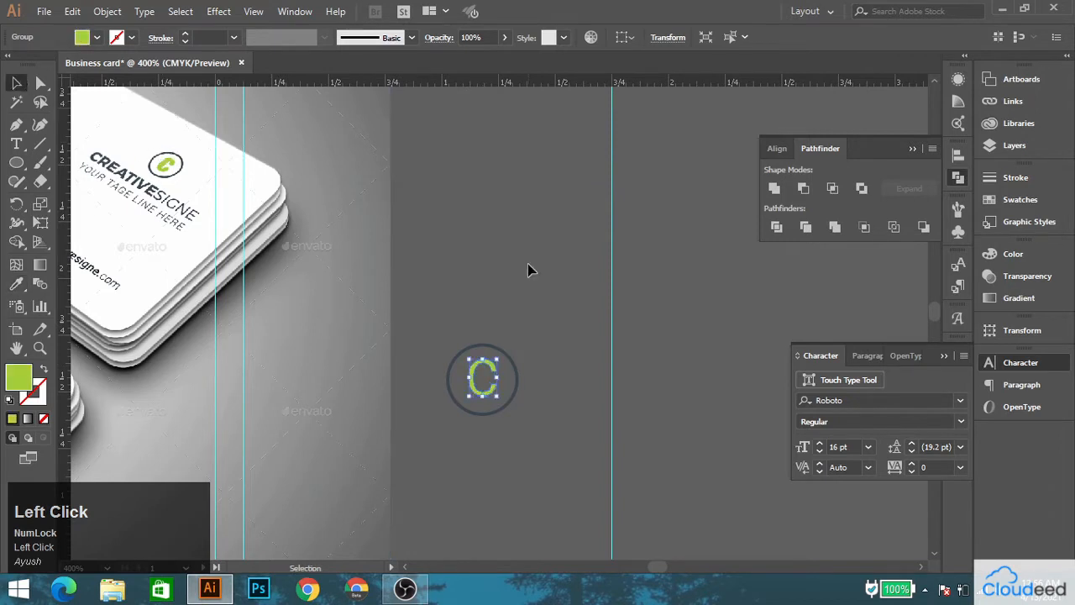
left_click(528, 267)
Align the green C and the ring to each other by their vertical centers.
scroll(504, 415, "up", 2)
left_click(468, 369)
left_click(517, 299)
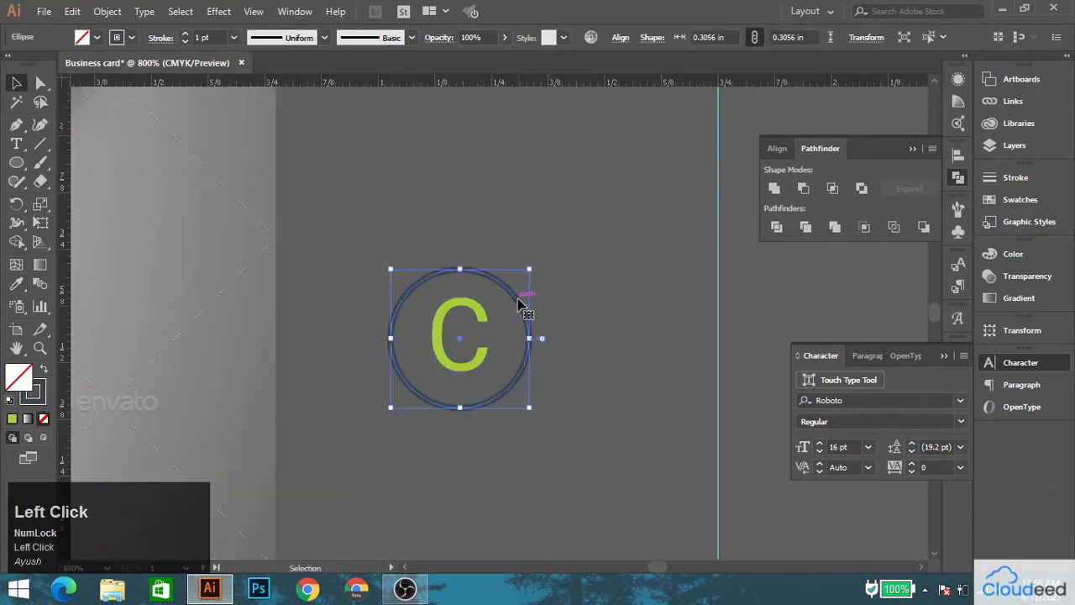
left_click(480, 307, "shift")
left_click(740, 36)
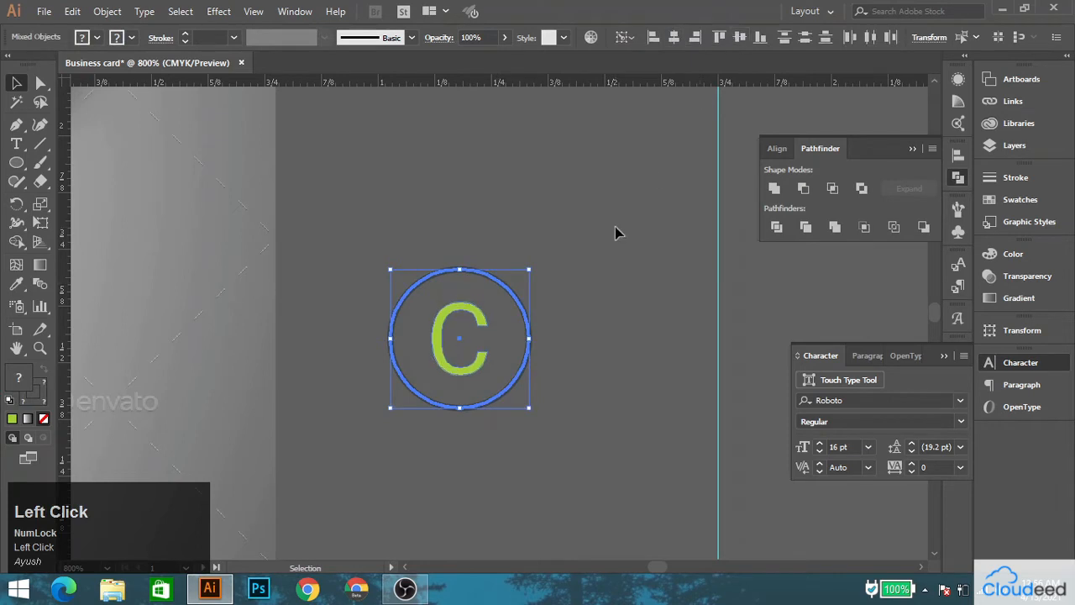
left_click(390, 416)
Shrink the ring slightly around its center and group it with the green C.
left_click_drag(515, 308, 511, 312)
left_click_drag(460, 269, 462, 279)
left_click_drag(471, 328, 498, 391)
right_click(456, 336)
left_click(508, 424)
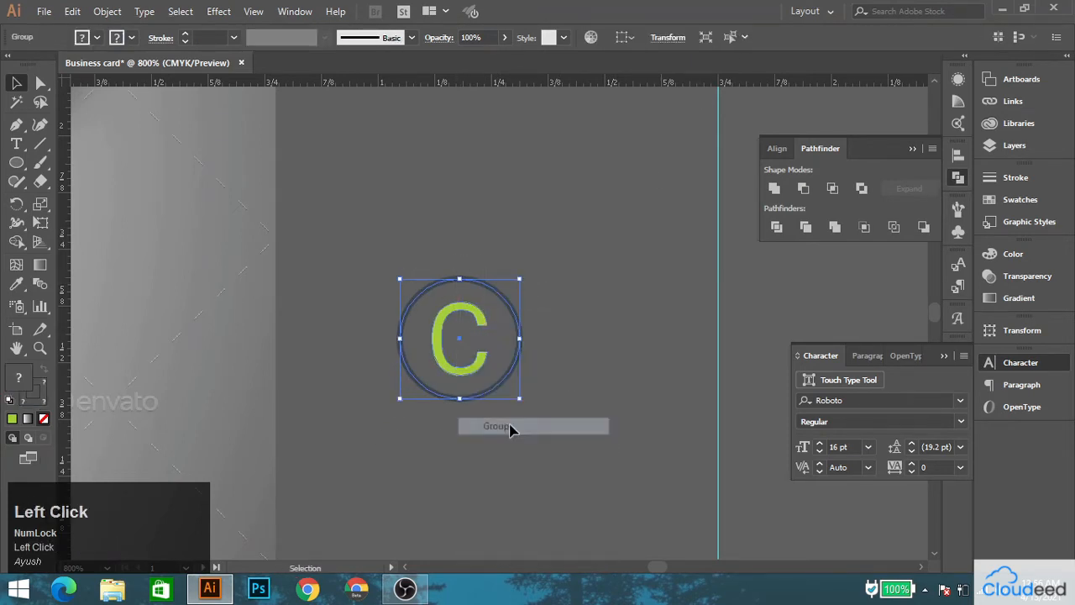
left_click(510, 430)
Add the text "CREATIVESIGNE" in capitals beneath the circled C logo.
scroll(457, 336, "down", 2)
key("space")
left_click_drag(420, 286, 444, 301)
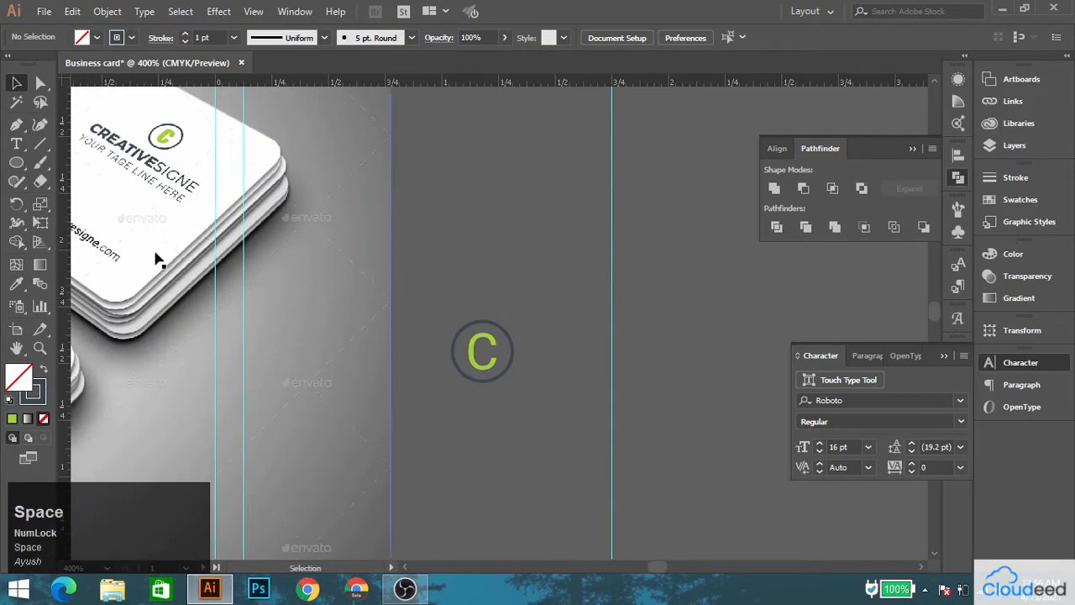
left_click(16, 145)
left_click(481, 434)
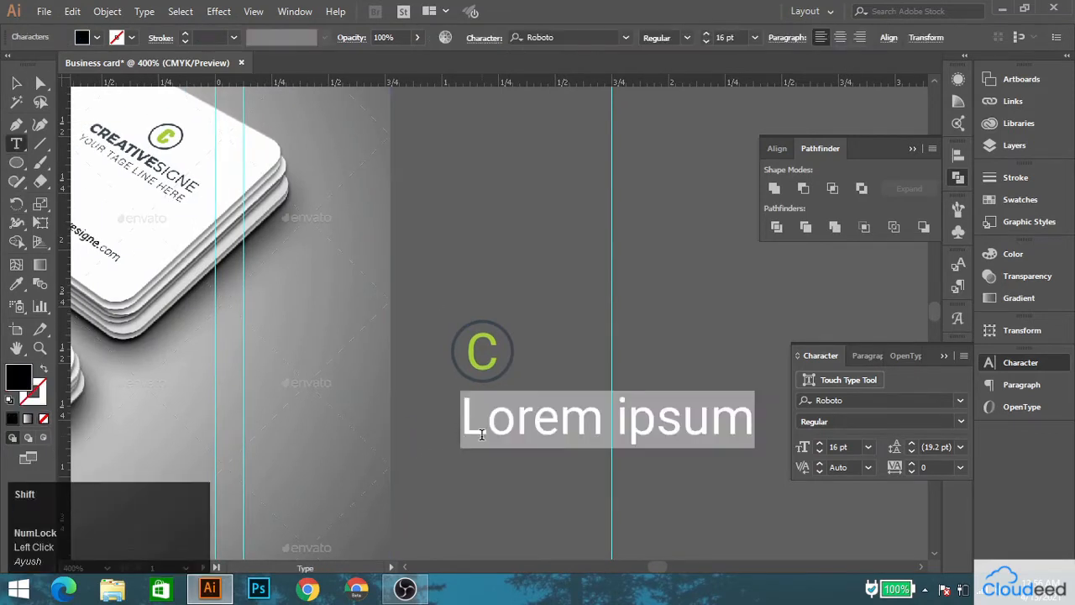
type("Crea")
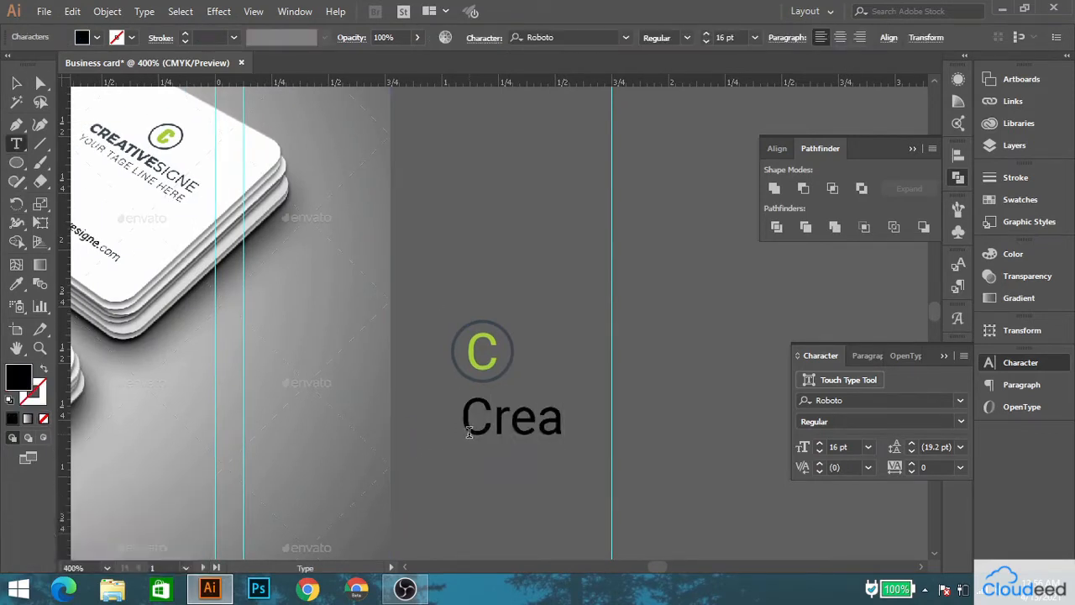
key("BackSpace")
key("BackSpace")
key("BackSpace")
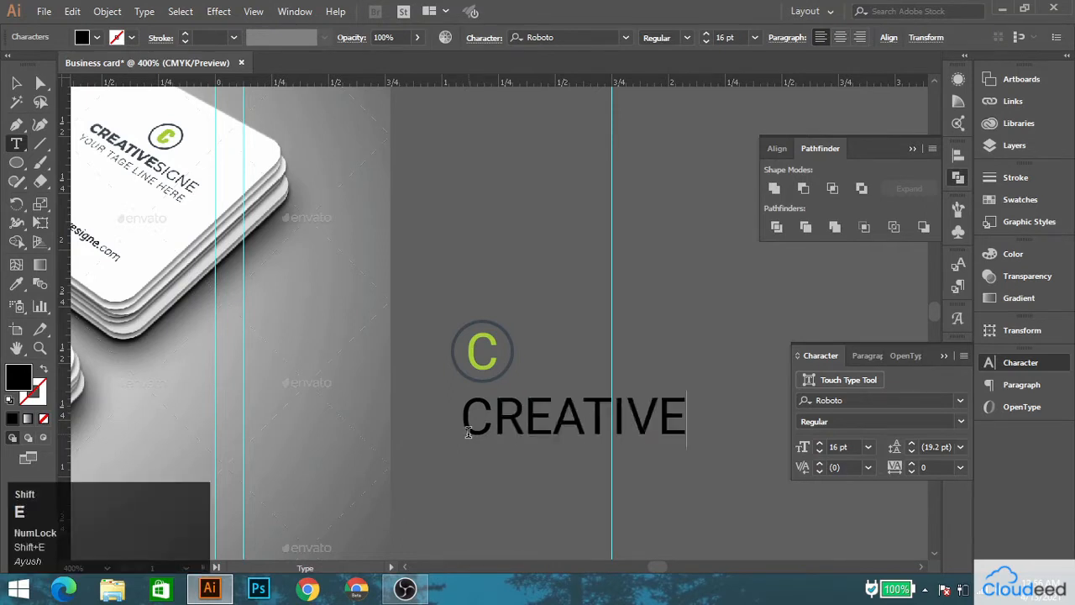
Make only the word CREATIVE in the company name bold.
left_click_drag(685, 418, 419, 415)
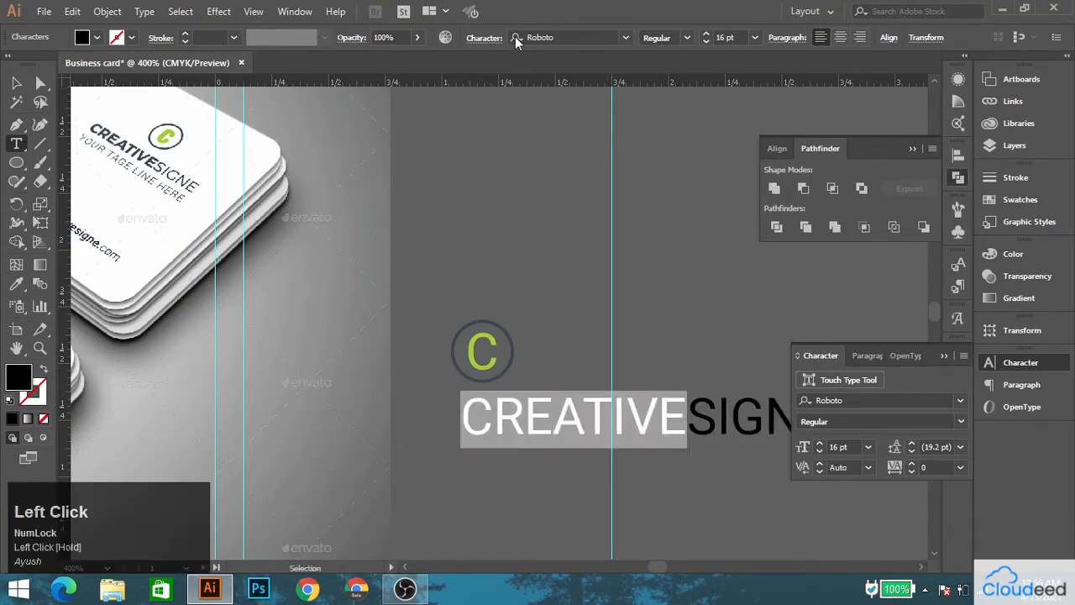
key("Return")
left_click(17, 83)
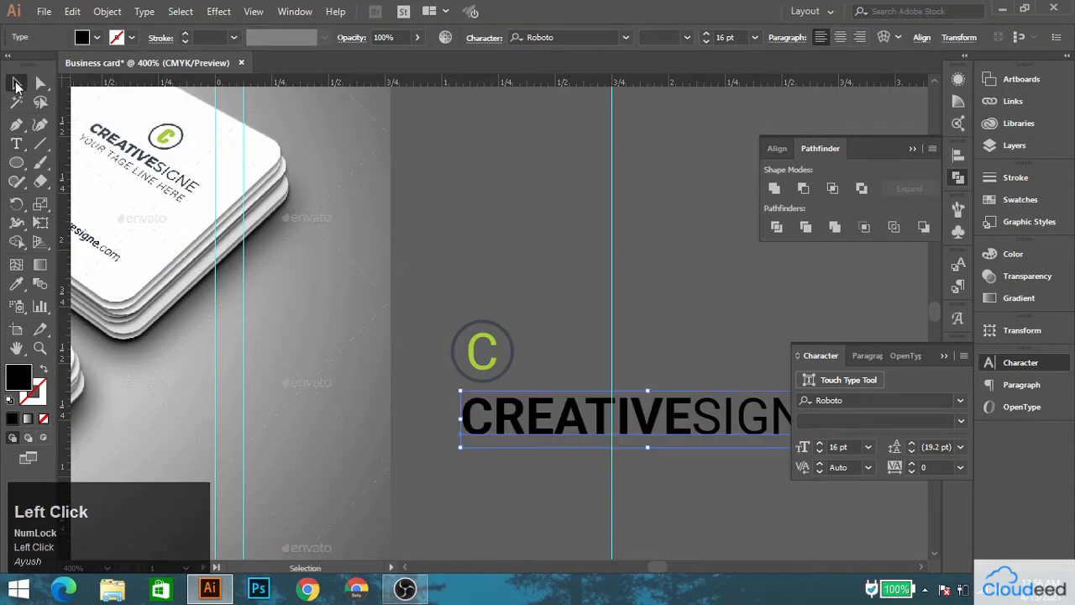
Shift the company name sideways and recolor it with the dark slate sampled from the first card's curved shape.
left_click_drag(587, 405, 514, 405)
left_click(19, 285)
left_click_drag(463, 477, 406, 142)
left_click(346, 399)
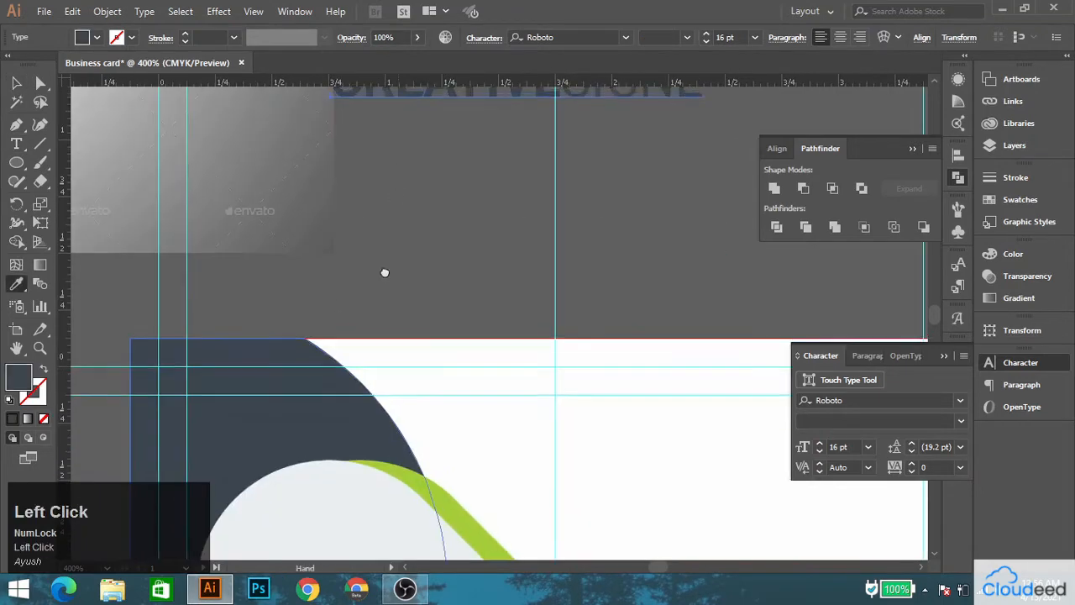
left_click_drag(384, 272, 358, 541)
Move the circled C logo above the middle of the company name.
left_click(19, 82)
left_click_drag(253, 210, 388, 331)
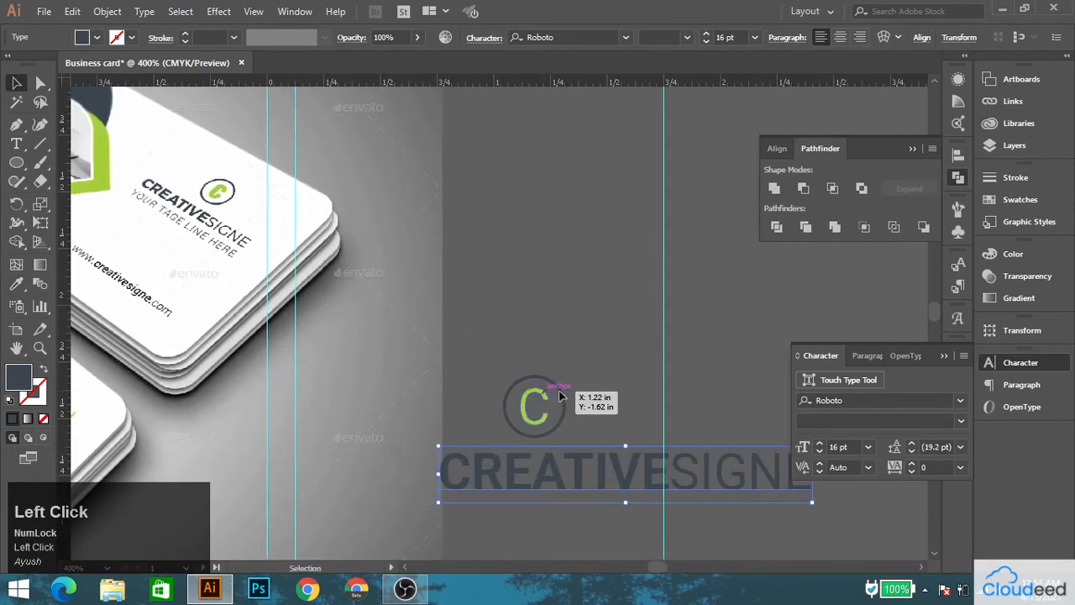
left_click_drag(546, 395, 645, 383)
Reduce the company name to 12 pt and reposition it beneath the circled C logo.
left_click(644, 463)
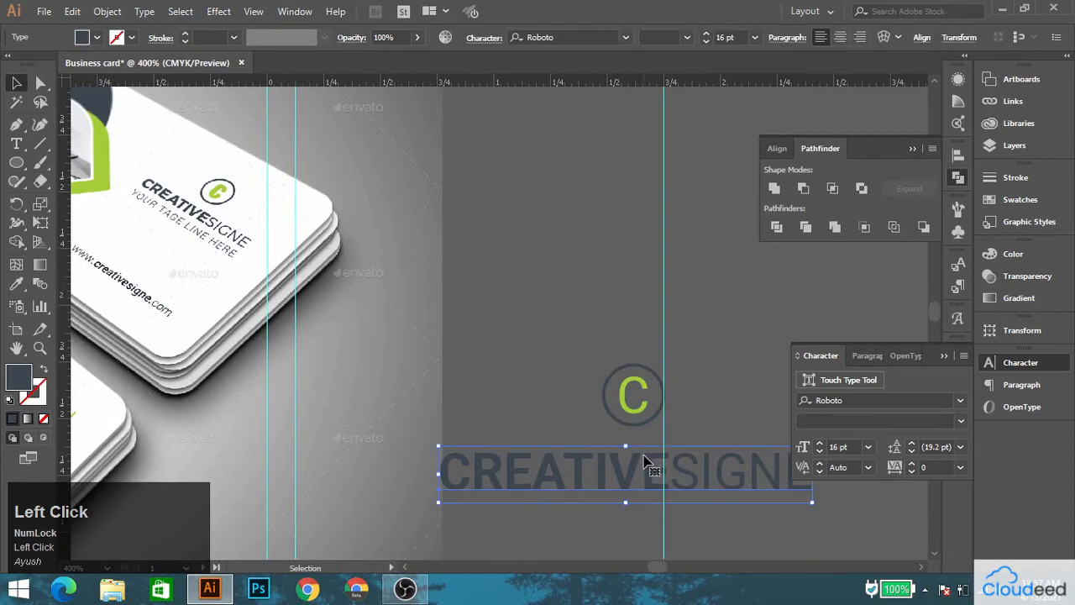
left_click(706, 42)
left_click(706, 42)
left_click(707, 42)
left_click(706, 42)
left_click_drag(628, 479, 693, 463)
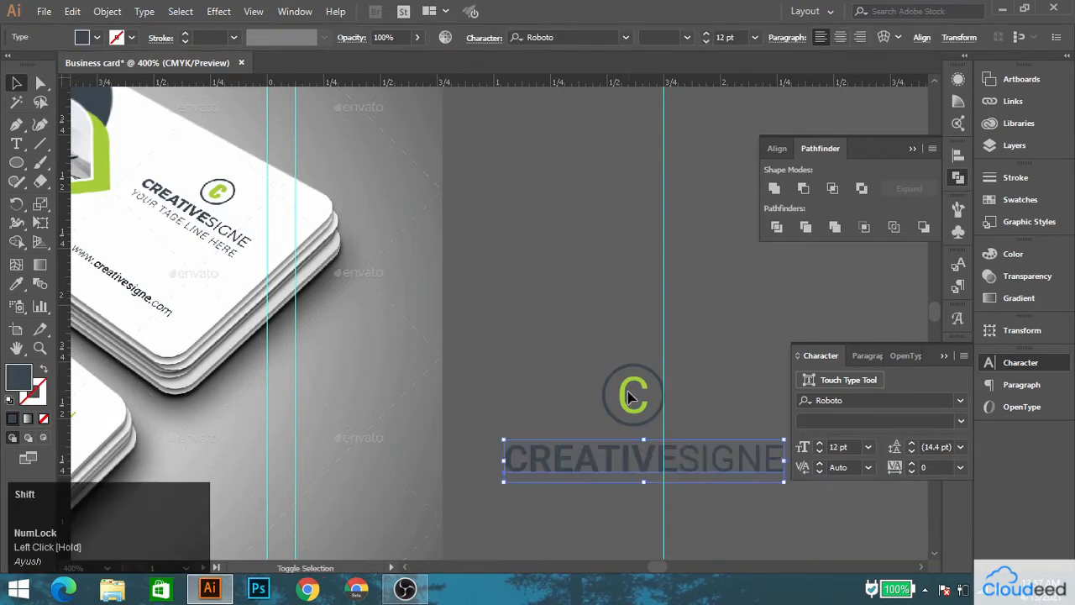
Align the circled C logo and the company name by their horizontal centers.
left_click(636, 393, "shift")
left_click(636, 393)
left_click(528, 38)
left_click(641, 247)
Duplicate the company name directly below itself and replace the copy's text with "Your tagline here".
left_click_drag(595, 395, 523, 328)
left_click_drag(522, 326, 626, 425)
left_click(504, 306)
left_click_drag(492, 302, 615, 367)
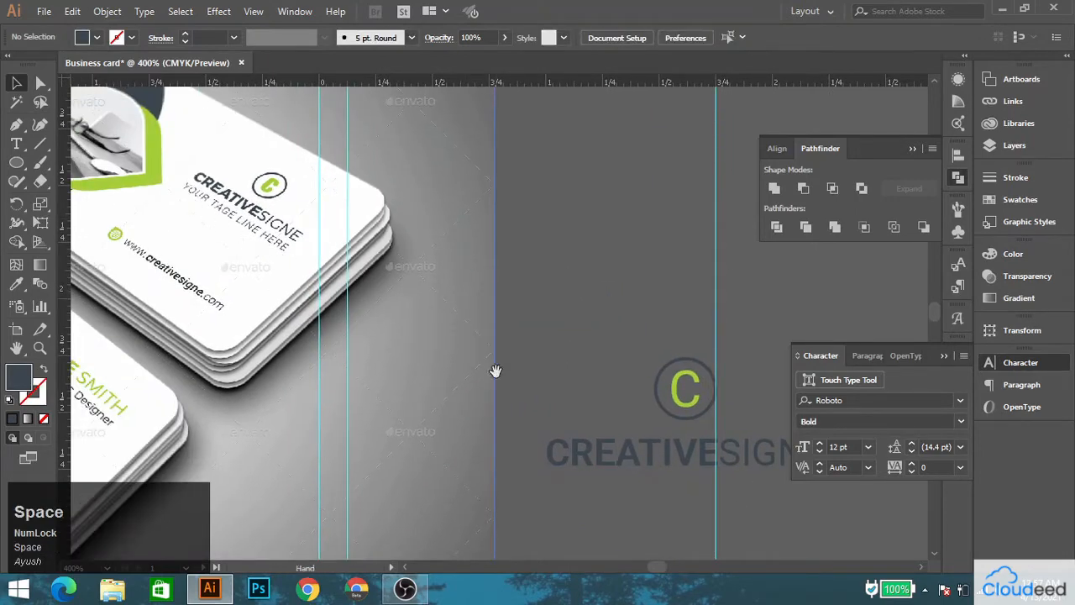
left_click_drag(496, 370, 327, 172)
scroll(509, 266, "up", 1)
left_click_drag(505, 243, 506, 318)
double_click(506, 318)
key("ctrl+a")
type("Y")
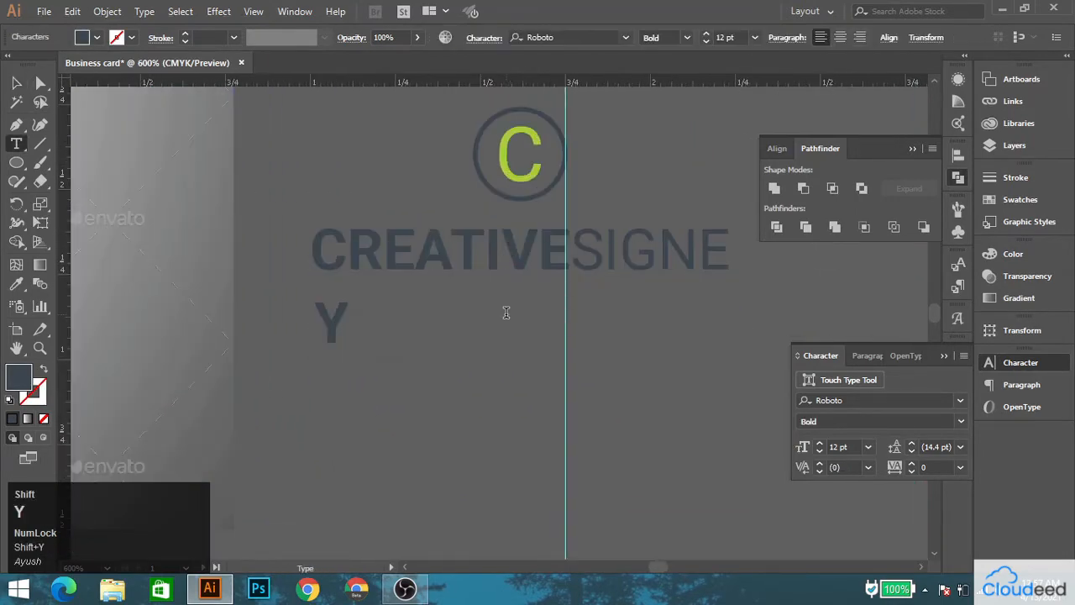
type("our tagline here")
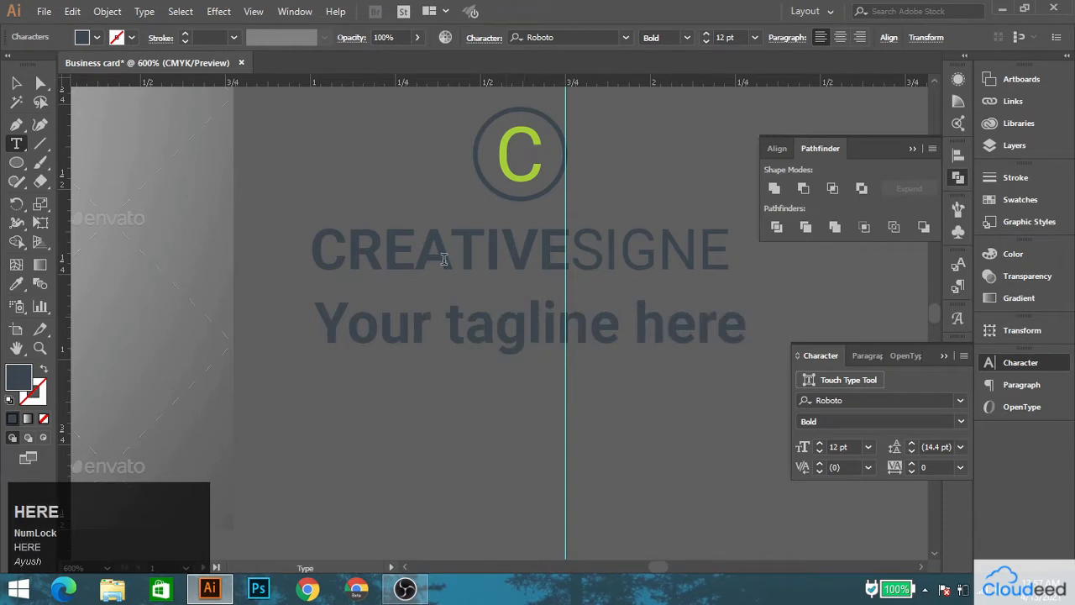
Set the tagline to Roboto Regular at 8 pt and center it beneath the company name.
left_click(16, 83)
left_click(812, 426)
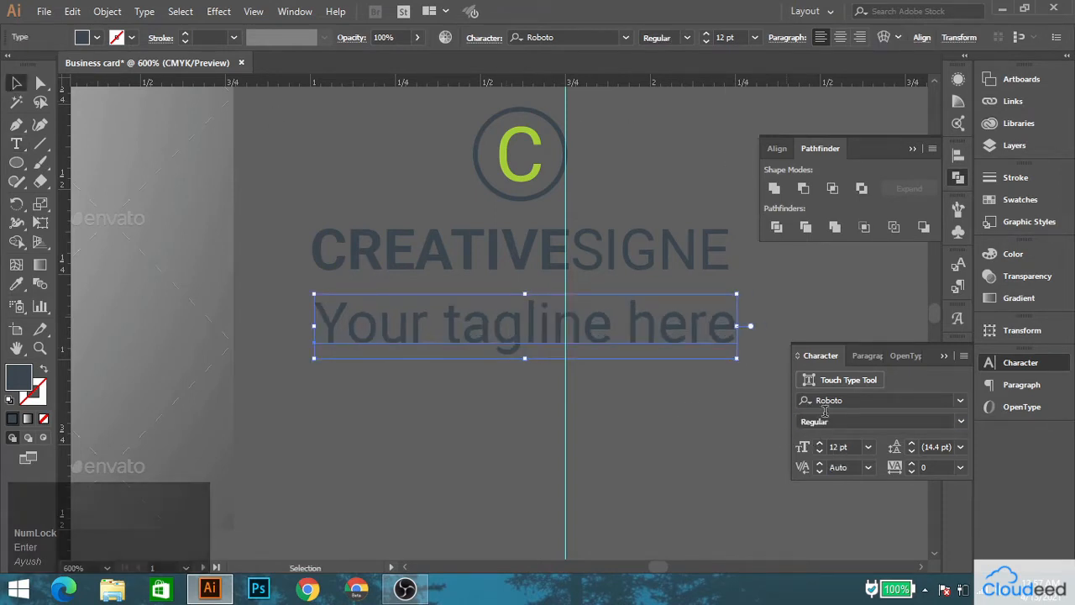
left_click(820, 451)
left_click(820, 451)
left_click(820, 452)
left_click(820, 451)
left_click_drag(519, 343, 588, 322)
Set the tagline's character tracking to 100.
scroll(513, 305, "down", 2)
left_click_drag(320, 244, 180, 183)
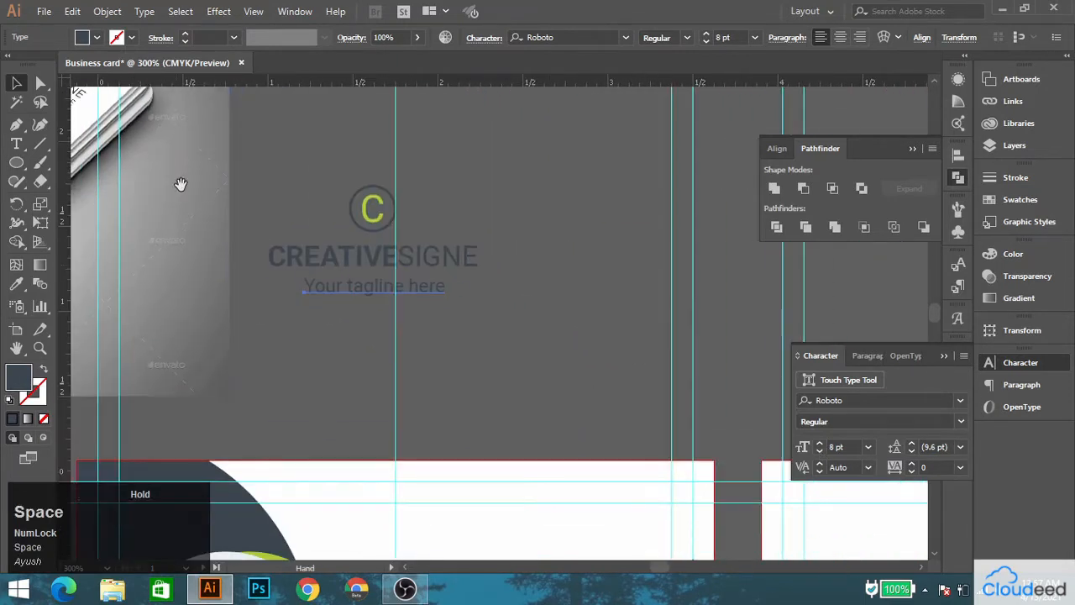
scroll(372, 292, "up", 2)
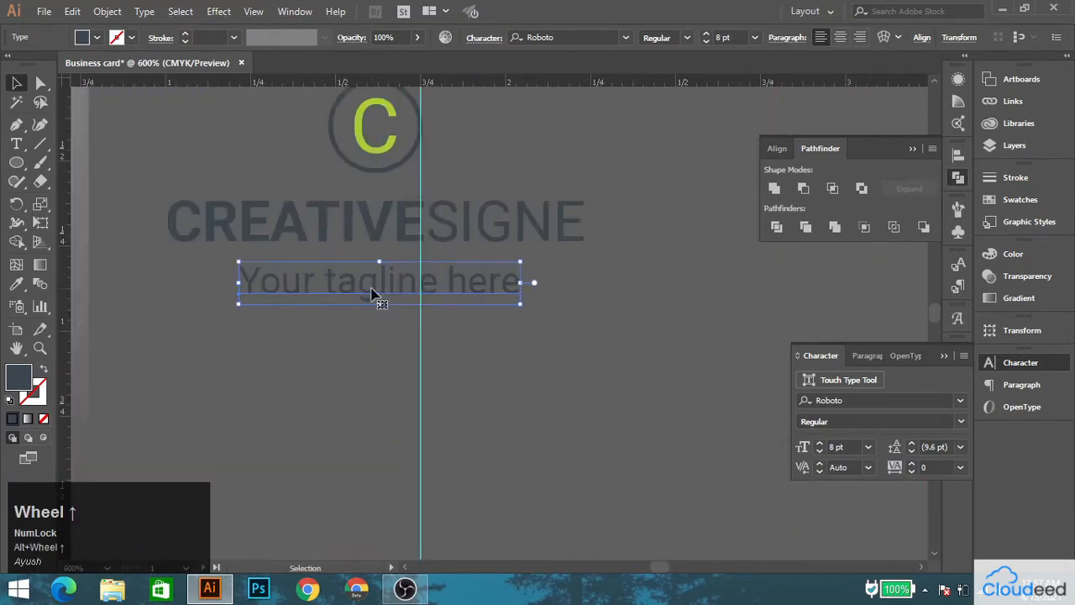
left_click(933, 467)
type("100")
key("Return")
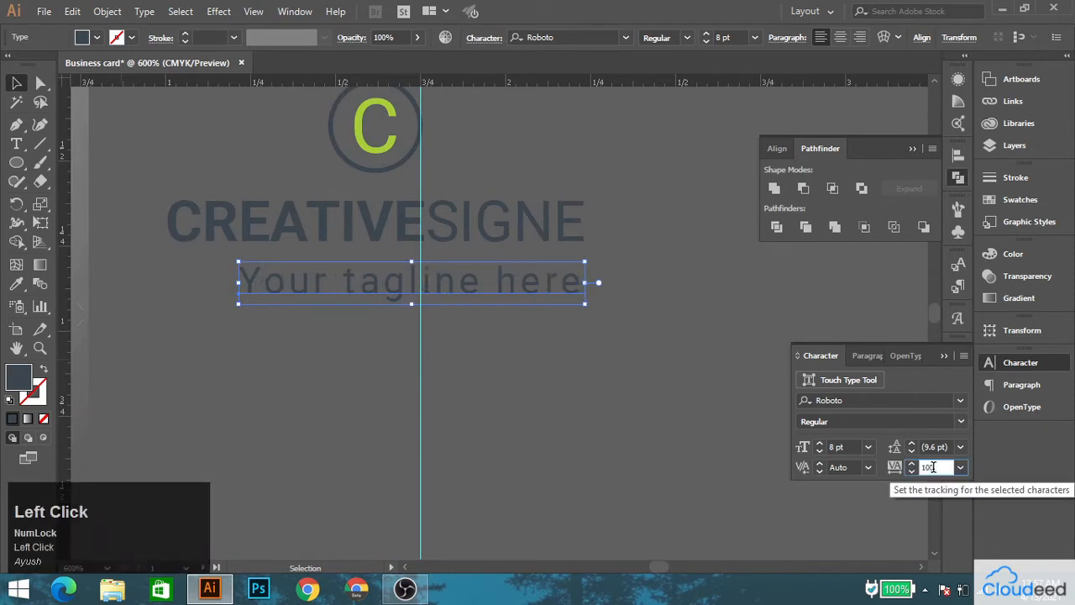
Set the tagline's character tracking to 200 and center it horizontally beneath the company name.
type("200")
key("Return")
left_click_drag(486, 296, 415, 289)
left_click(352, 233, "shift")
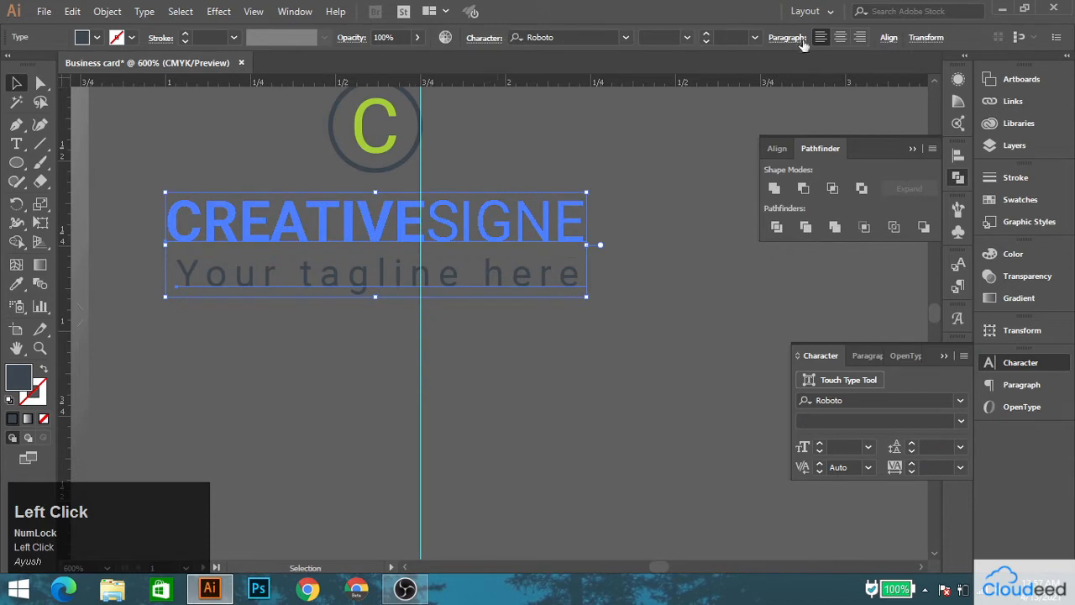
left_click(884, 37)
left_click(756, 73)
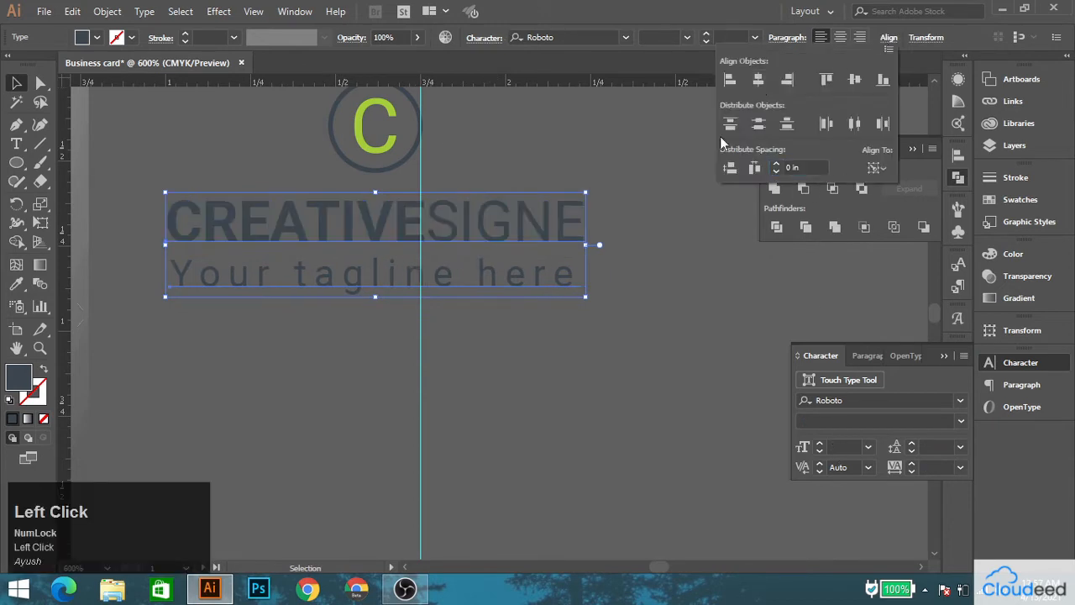
left_click(611, 170)
left_click(468, 233)
left_click(462, 364)
Enlarge the tagline slightly to 8.25 pt by stretching it to about the company name's width.
left_click(487, 286)
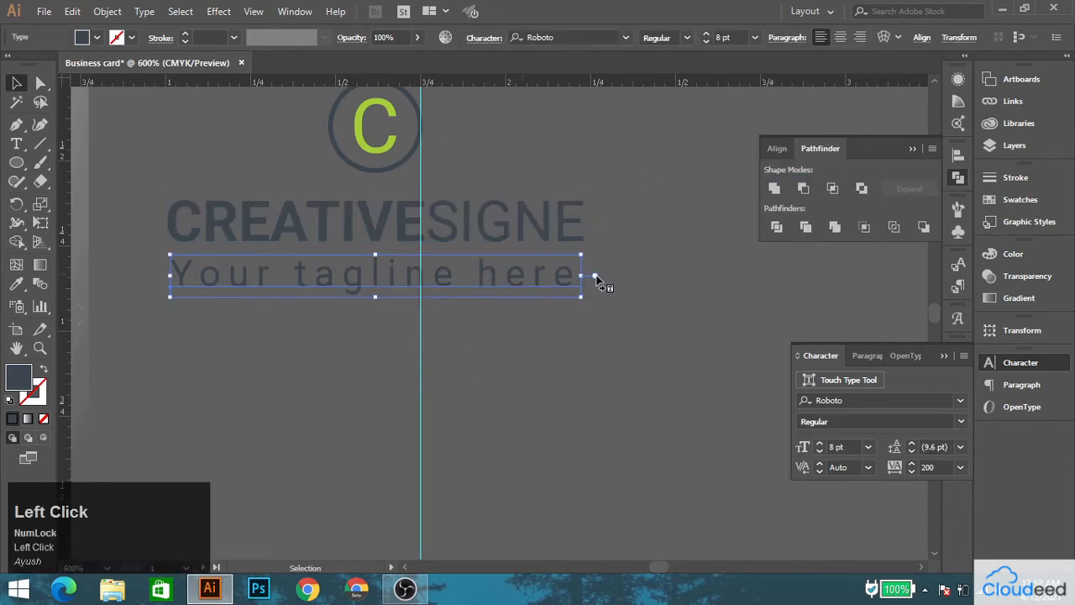
left_click_drag(581, 275, 594, 278)
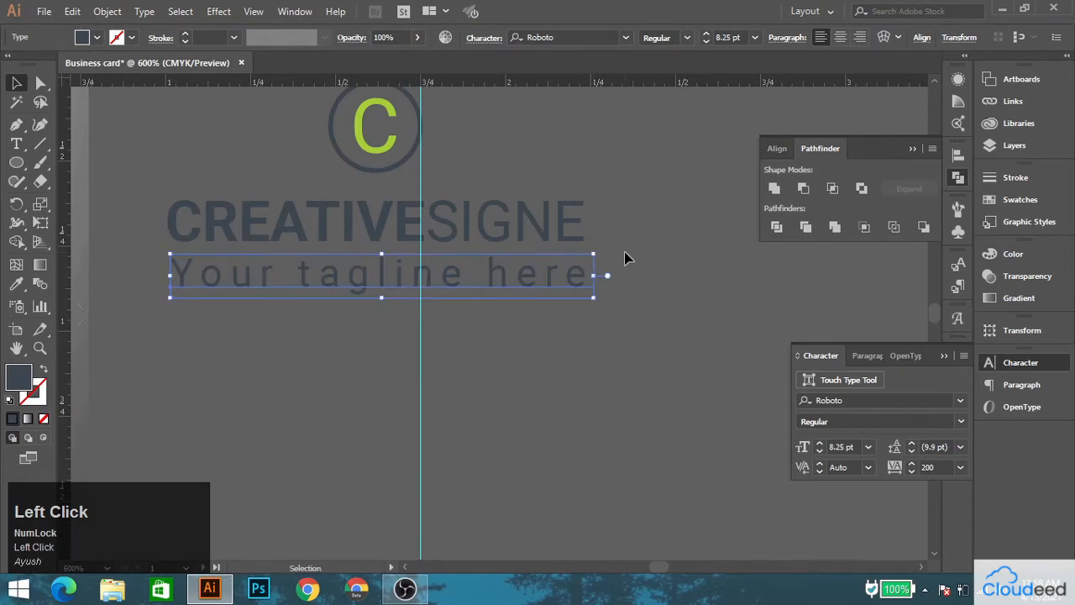
left_click(624, 258)
Group the circled C logo, the company name and the tagline.
scroll(314, 281, "down", 3)
left_click_drag(283, 225, 342, 272)
right_click(340, 261)
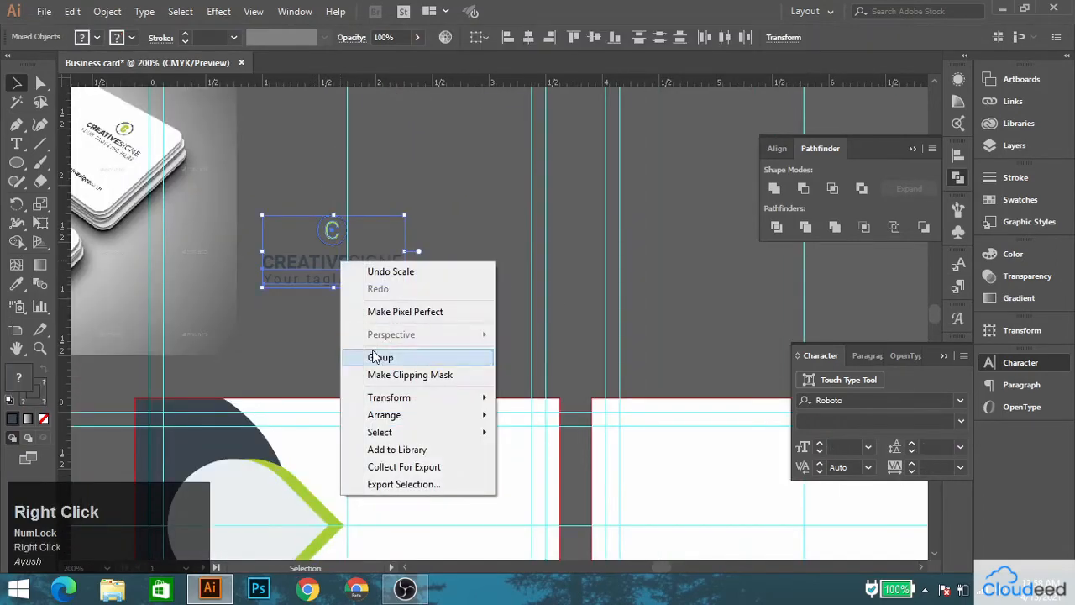
left_click(375, 357)
left_click(411, 305)
Move the logo group onto the white area beside the droplet on the first card and nudge it slightly into place.
scroll(314, 273, "down", 1)
left_click_drag(266, 235, 329, 111)
left_click_drag(378, 138, 464, 301)
scroll(470, 305, "up", 2, "alt")
key("Down")
key("Down")
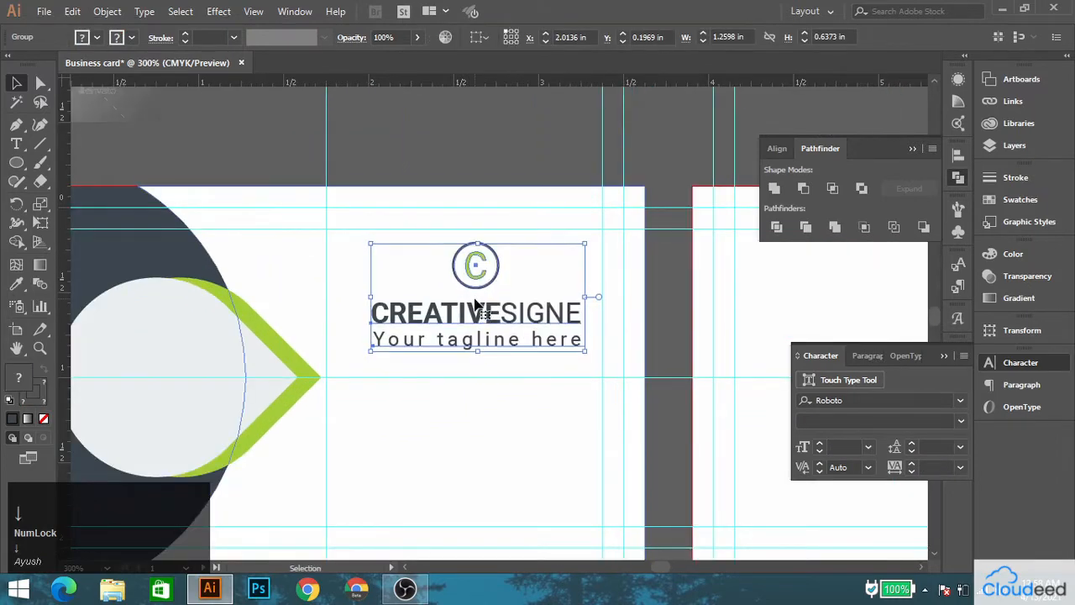
key("Left")
key("Left")
key("Left")
key("Left")
left_click(499, 179)
Inside the logo group, match the letter C's fill to the green of the droplet's edge with the Eyedropper.
scroll(460, 225, "down", 2, "alt")
left_click_drag(448, 228, 547, 365)
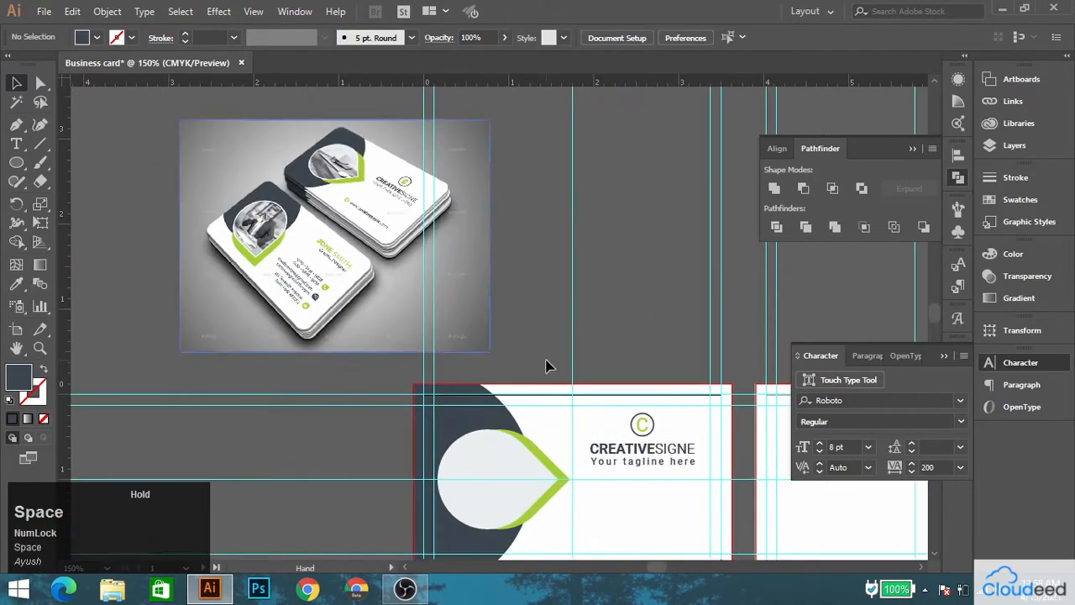
scroll(640, 407, "up", 2, "alt")
left_click(640, 407)
double_click(640, 407)
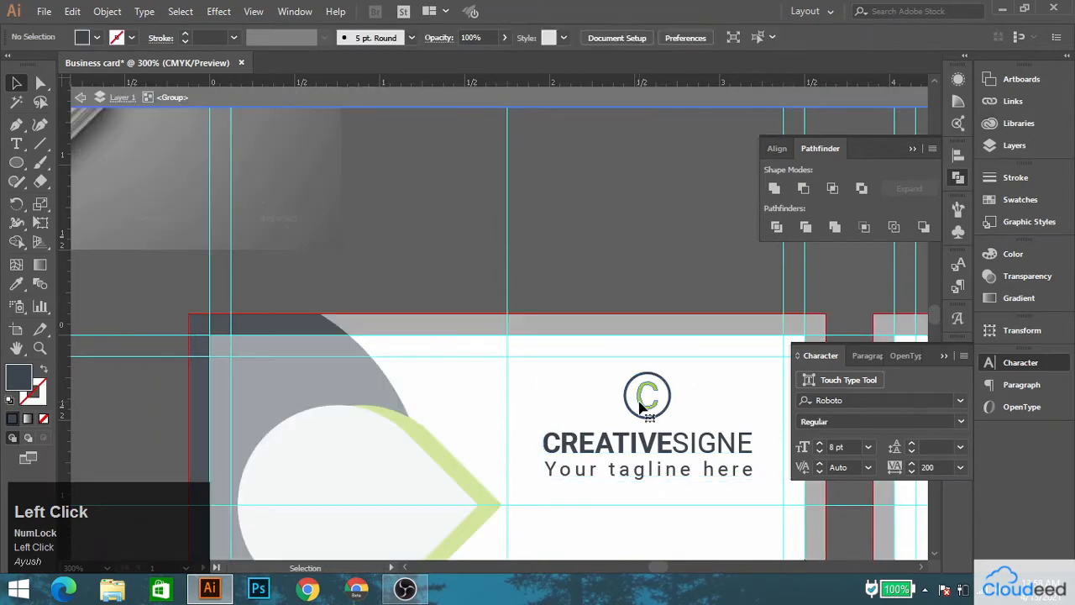
left_click(649, 395)
left_click(16, 285)
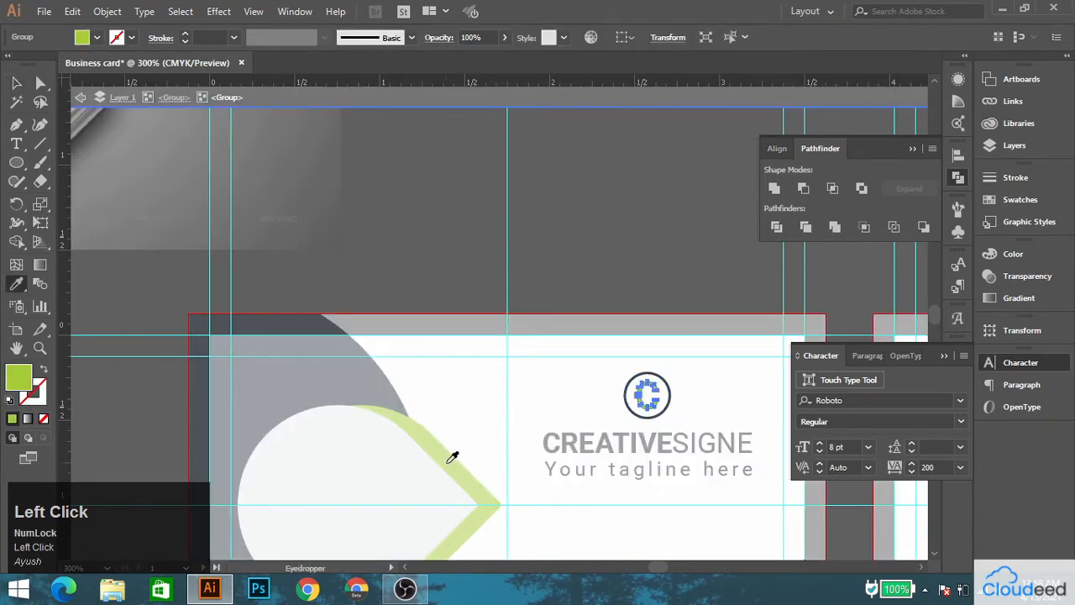
left_click(15, 91)
double_click(539, 201)
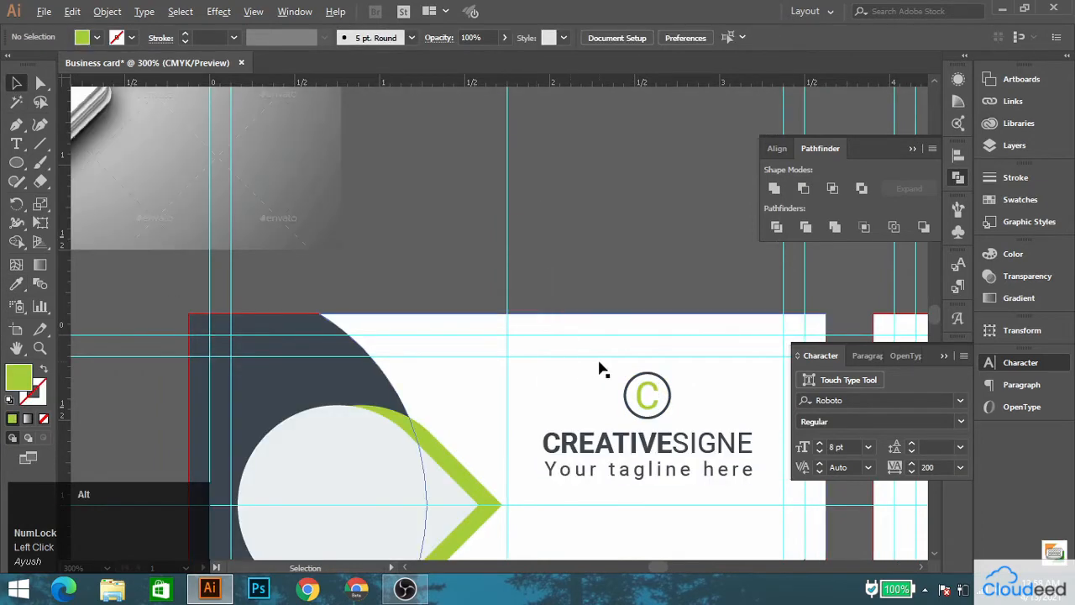
scroll(602, 370, "down", 2)
left_click(519, 264)
scroll(394, 326, "up", 5)
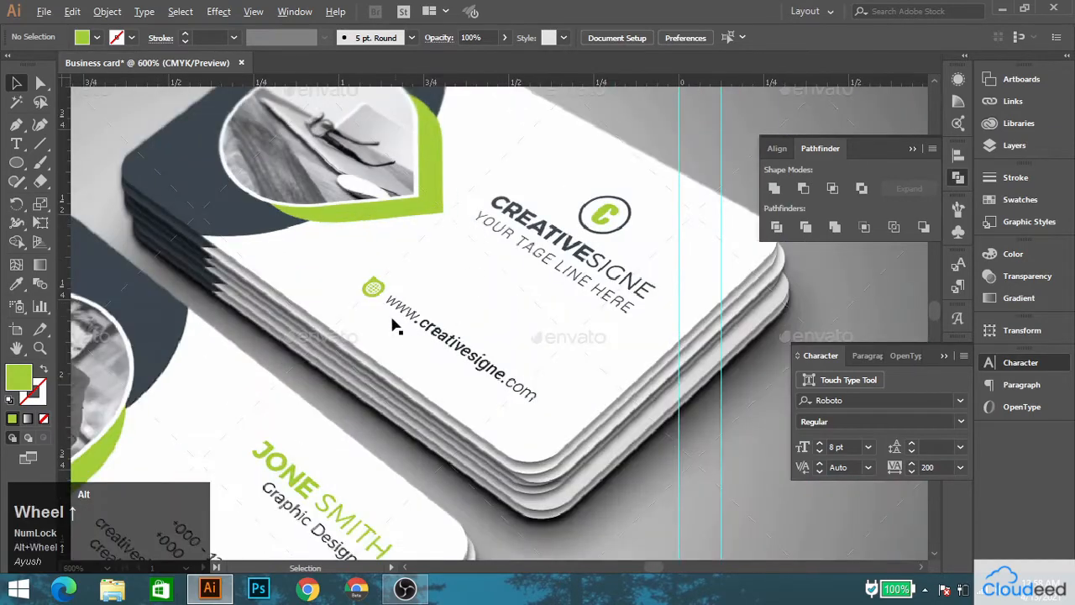
scroll(481, 380, "down", 2)
left_click_drag(480, 409, 214, 42)
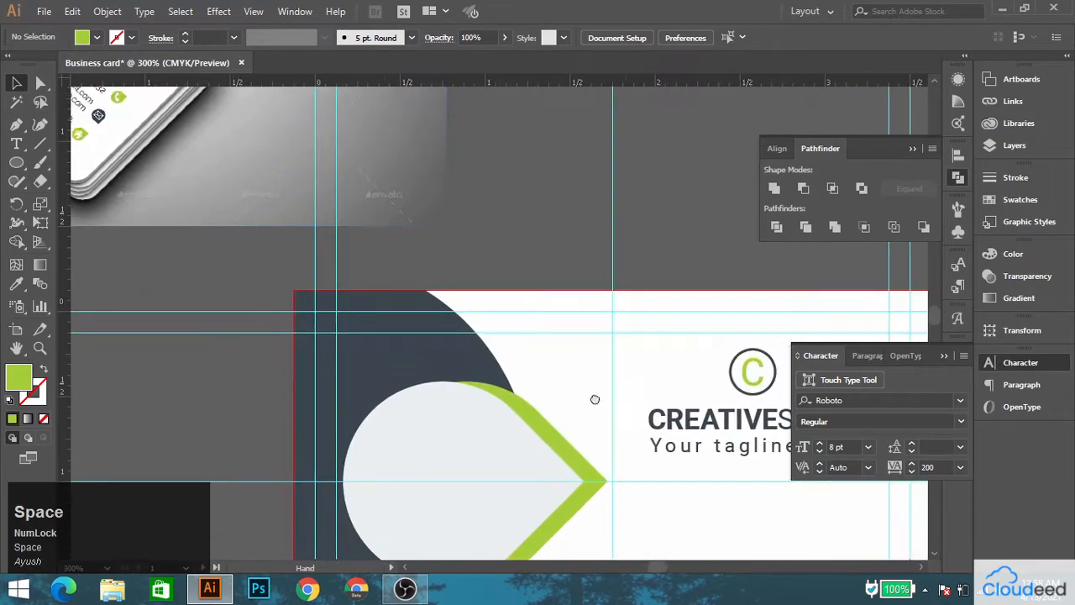
left_click_drag(596, 398, 369, 192)
left_click(16, 144)
left_click(468, 397)
type("WWW")
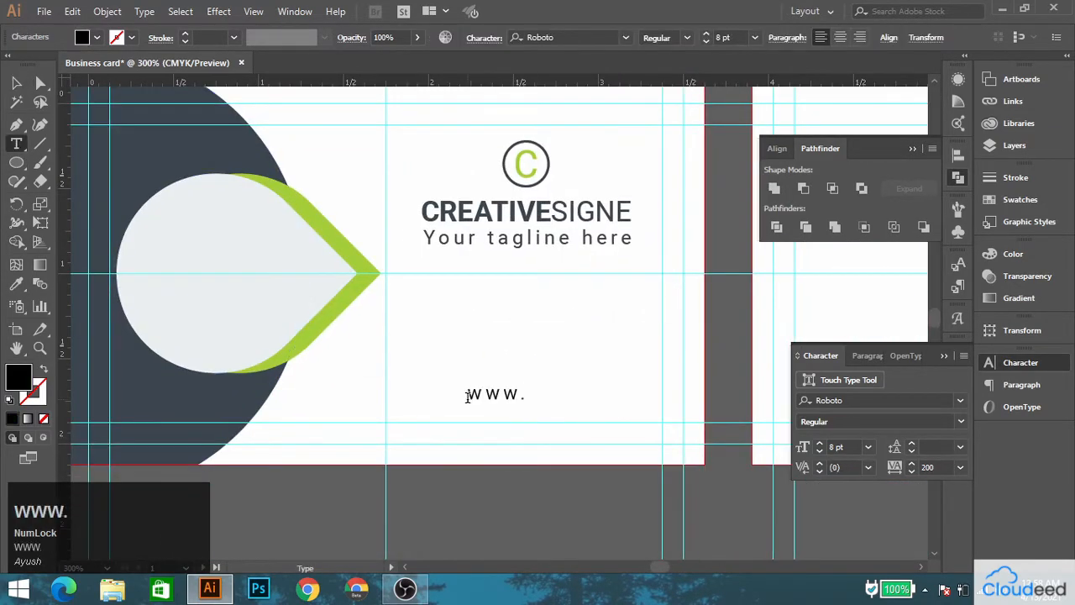
type(".creativedesign")
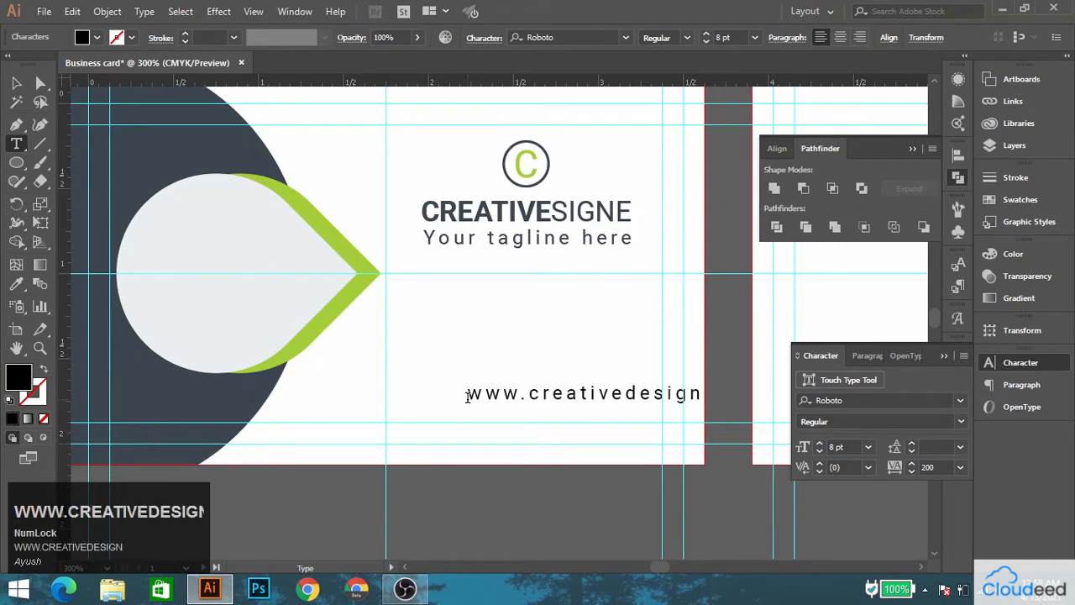
type(".com")
Set the web address's tracking to 0, place it beneath the logo and match its color to the dark company name.
left_click(16, 82)
left_click(927, 467)
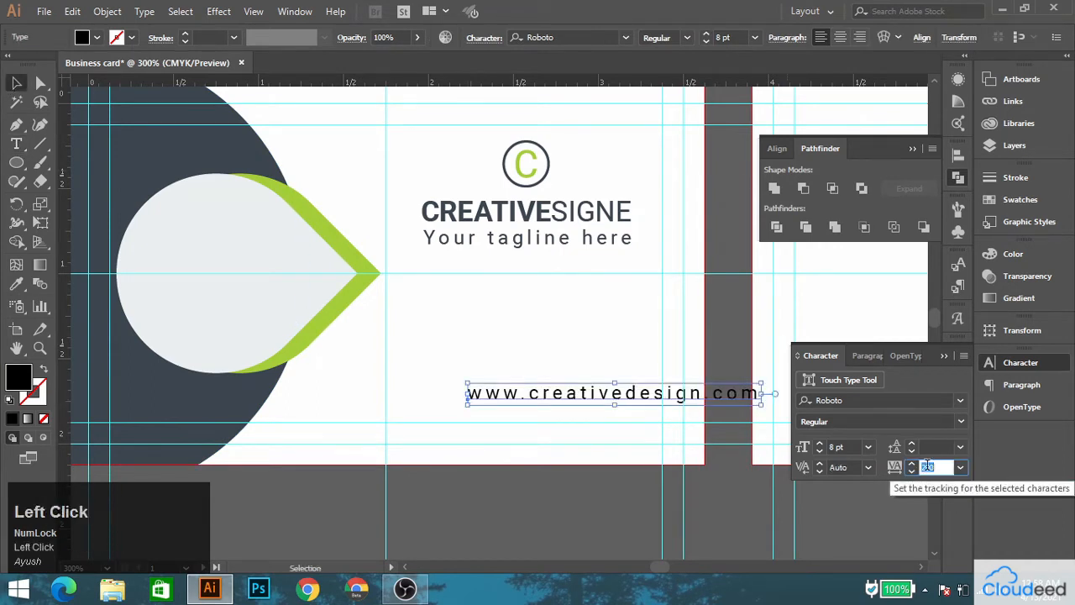
type("0")
key("Return")
left_click_drag(570, 394, 523, 389)
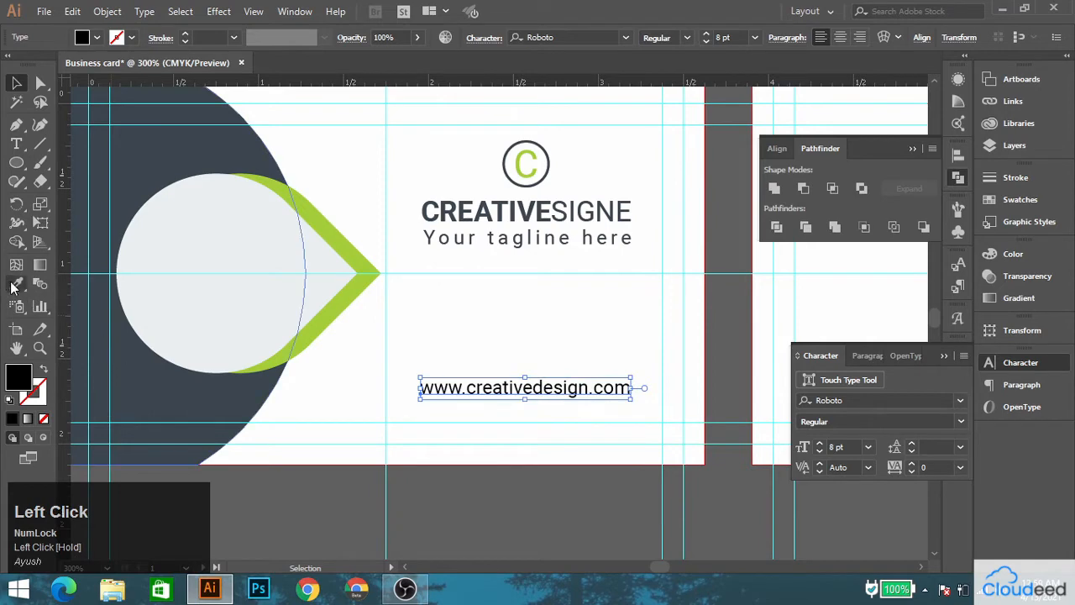
left_click(546, 220, "shift")
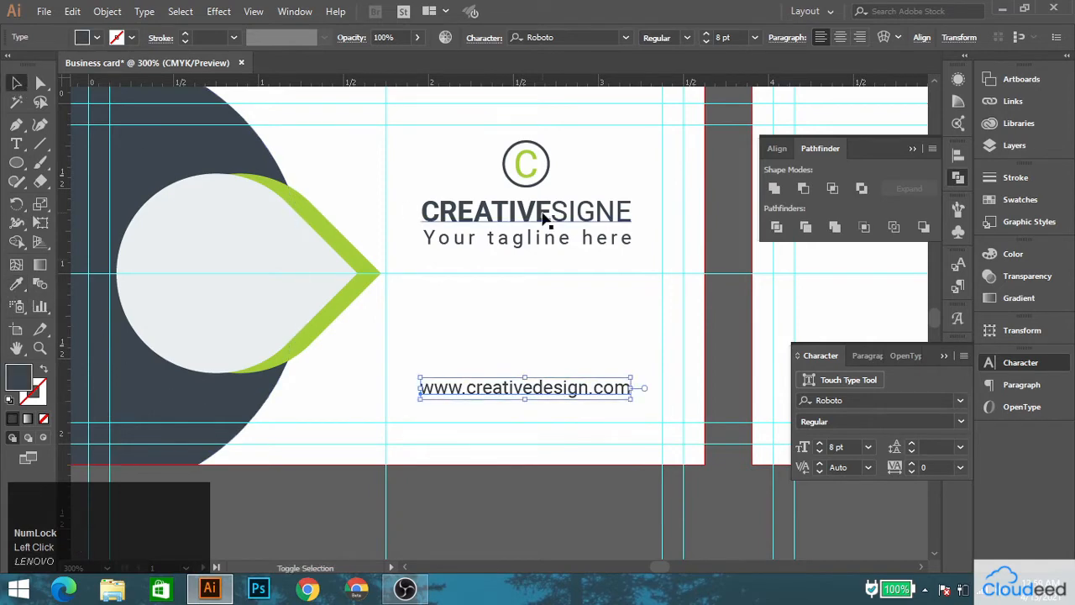
Align the web address to the logo group by horizontal centers and nudge it slightly down.
left_click(542, 215, "shift")
left_click(530, 39)
left_click(573, 496)
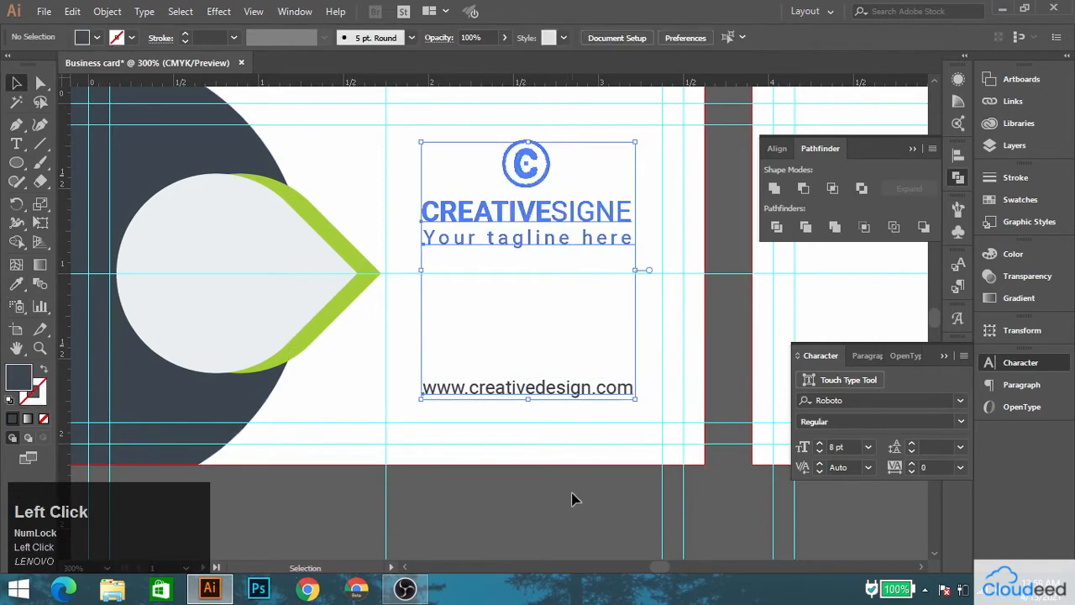
left_click(557, 383)
key("Down")
left_click(492, 486)
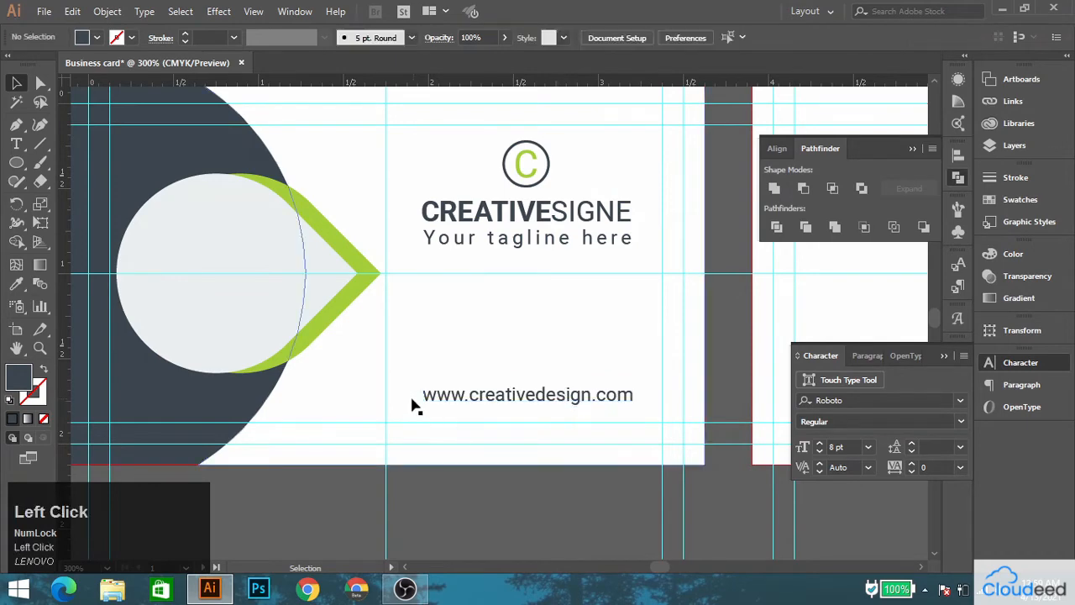
Move the reference image across so that it sits above the blank second card.
scroll(372, 442, "down", 2)
key("space")
left_click_drag(257, 355, 422, 394)
scroll(424, 297, "up", 3)
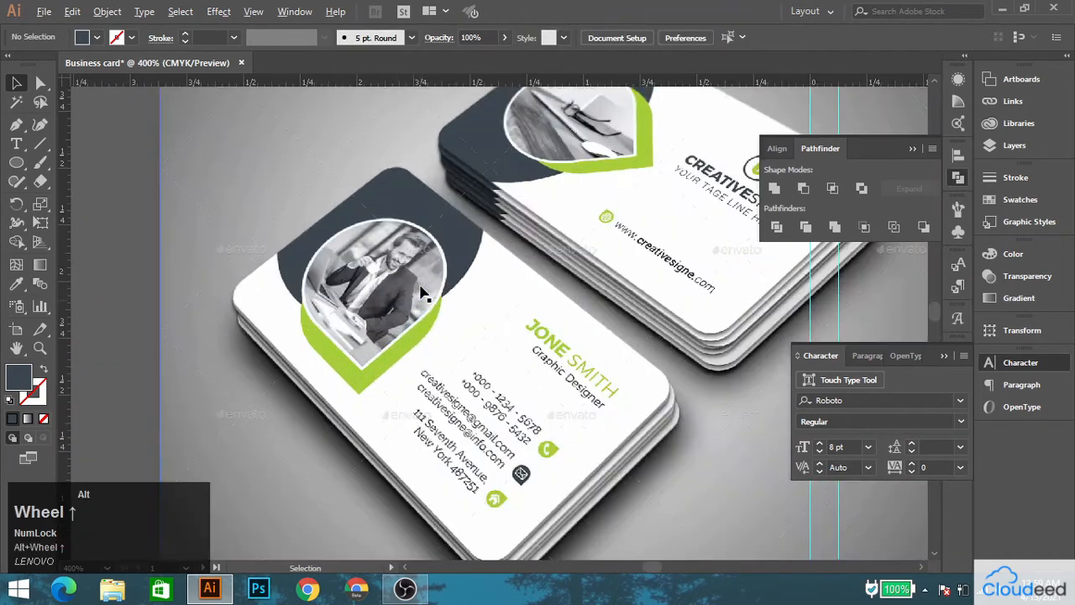
scroll(424, 299, "down", 3)
key("space")
left_click_drag(620, 364, 178, 333)
left_click_drag(178, 328, 708, 326)
key("space")
left_click_drag(600, 409, 559, 357)
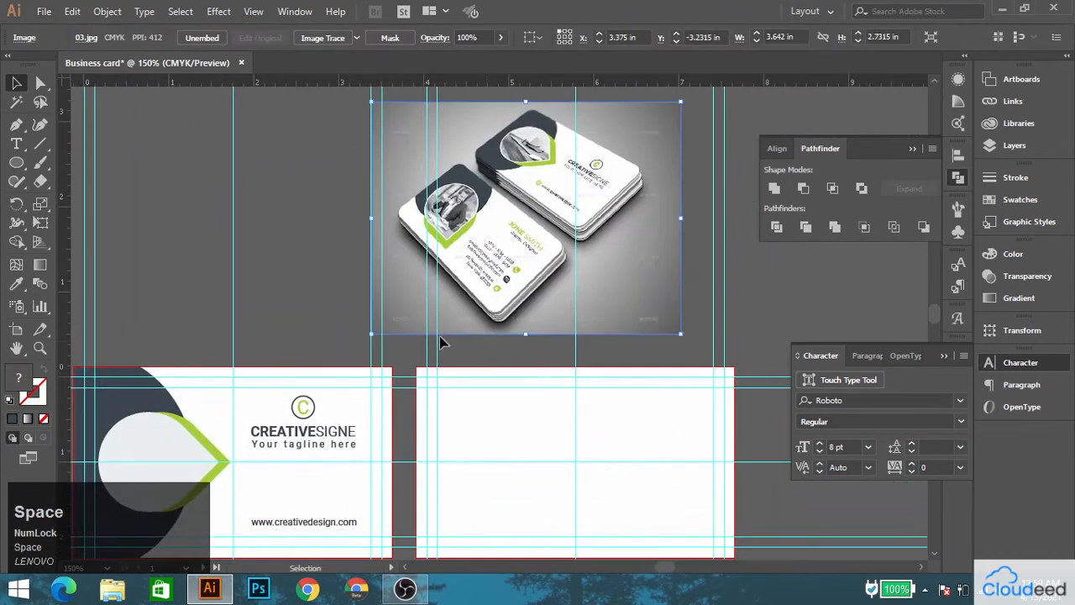
Draw a dark circle about 2.09 in across over the upper-left corner of the second card.
left_click(16, 168)
left_click_drag(381, 332, 582, 510)
key("v")
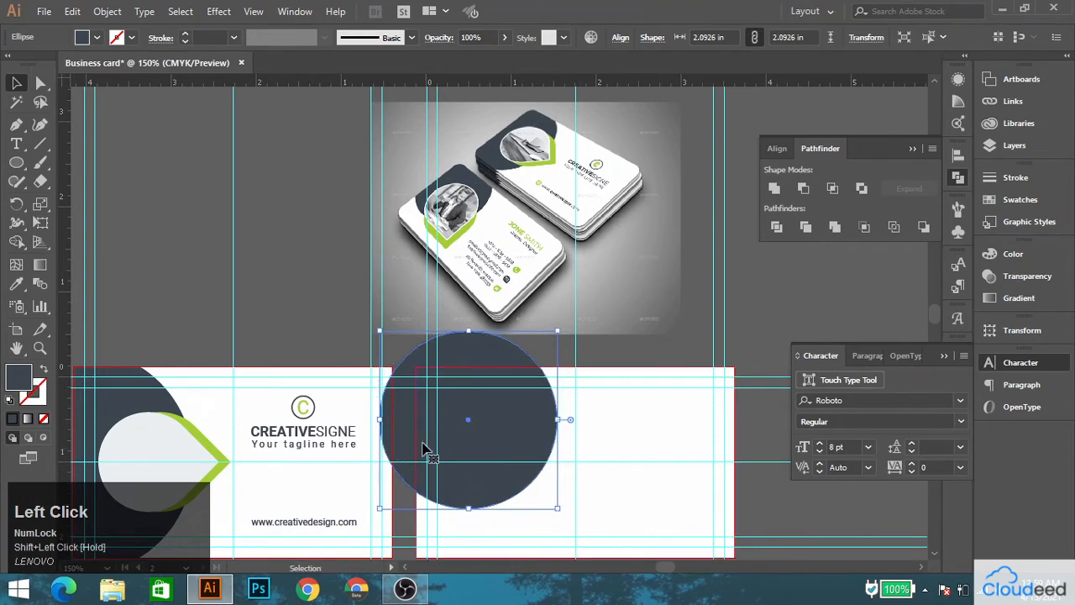
left_click_drag(535, 475, 487, 406)
Divide the dark circle and the second card's white background with Pathfinder.
left_click(556, 350, "shift")
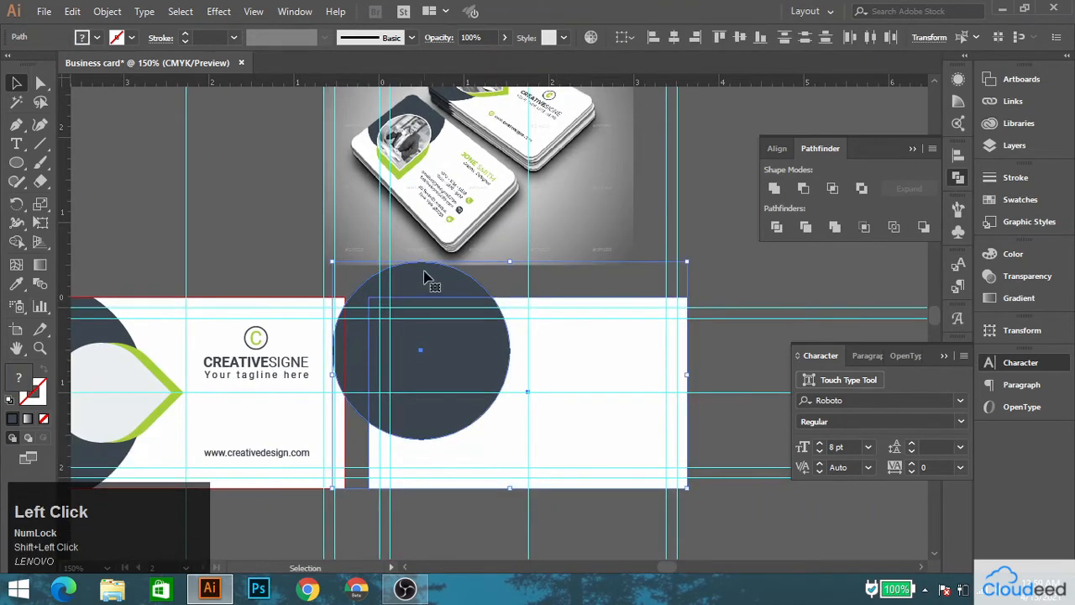
left_click(264, 11)
left_click(607, 54)
left_click(285, 17)
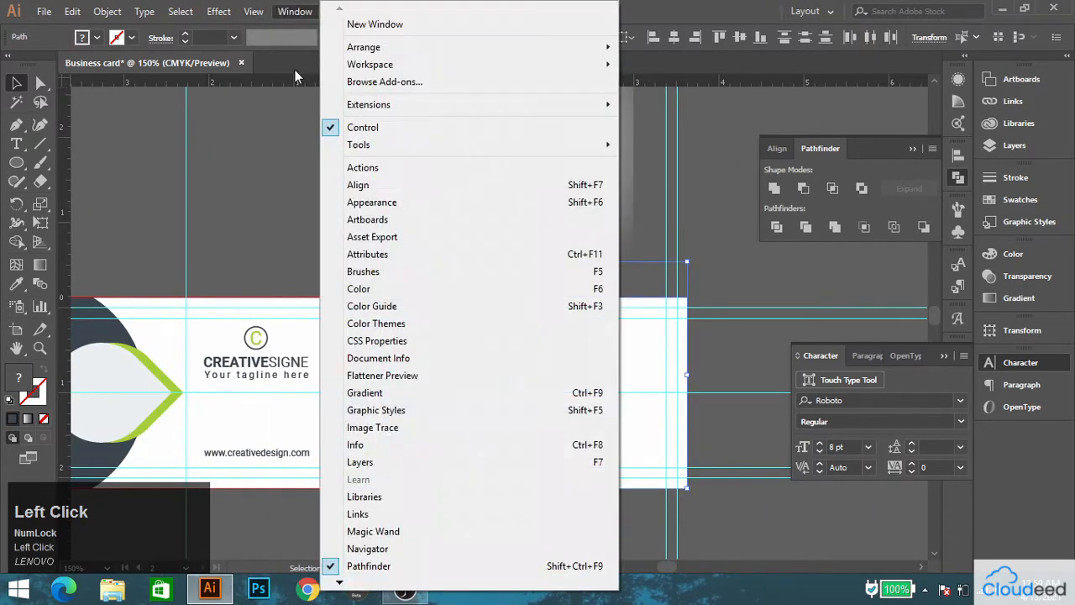
left_click(756, 162)
left_click(776, 229)
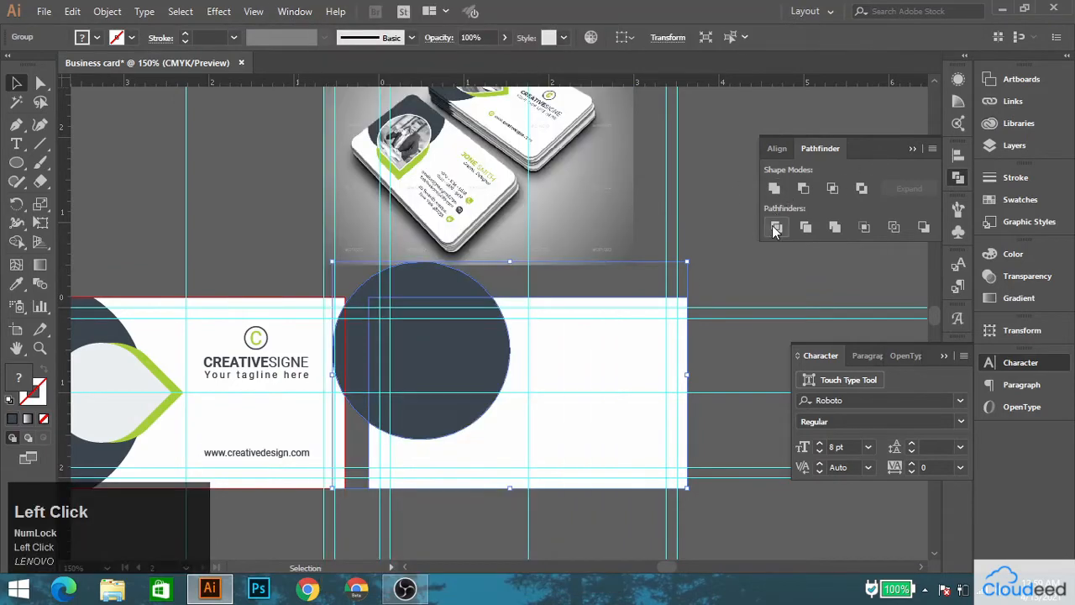
left_click(804, 280)
Ungroup the divided shapes and delete the part of the circle outside the second card.
right_click(415, 329)
left_click(468, 444)
left_click(525, 282)
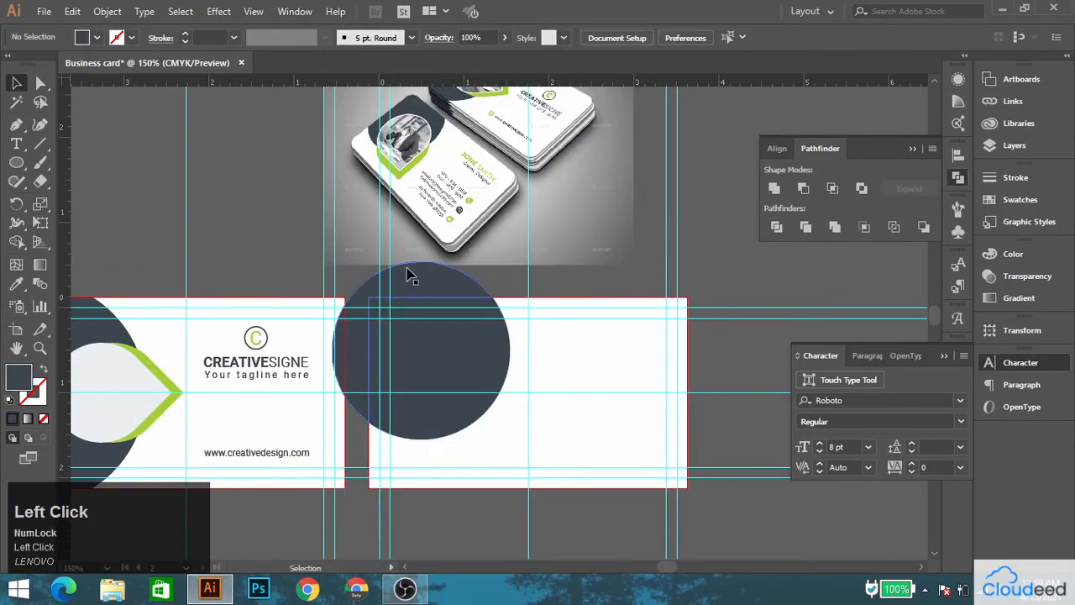
left_click_drag(387, 270, 200, 167)
key("Delete")
Duplicate the first card's light droplet and its green backing and bring the copies to the front.
scroll(116, 382, "up", 1)
left_click(119, 374)
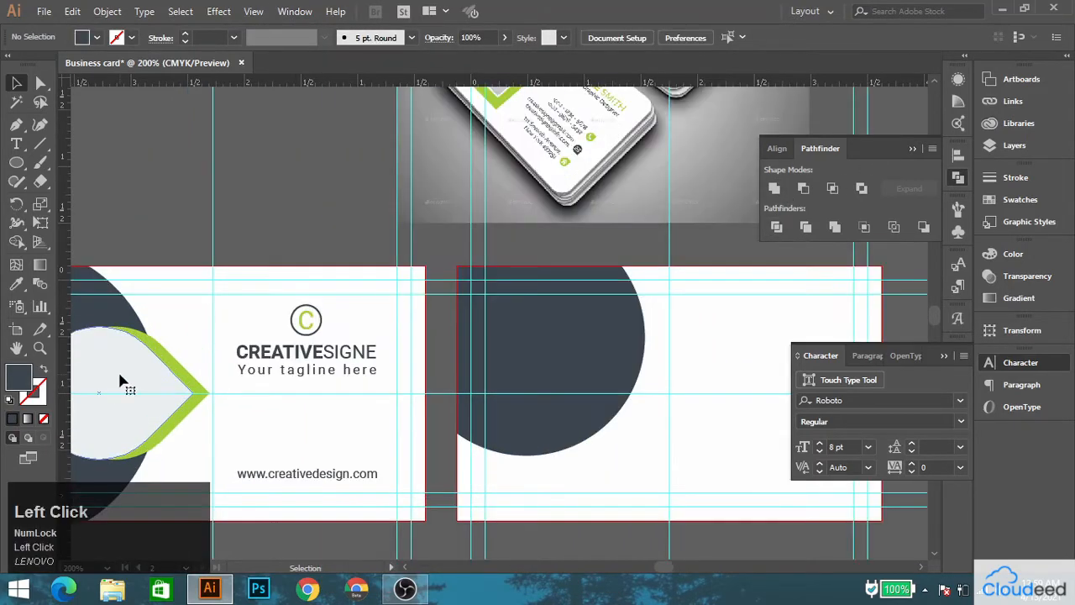
left_click_drag(164, 361, 572, 383)
key("ctrl+z")
right_click(352, 213)
left_click(437, 444)
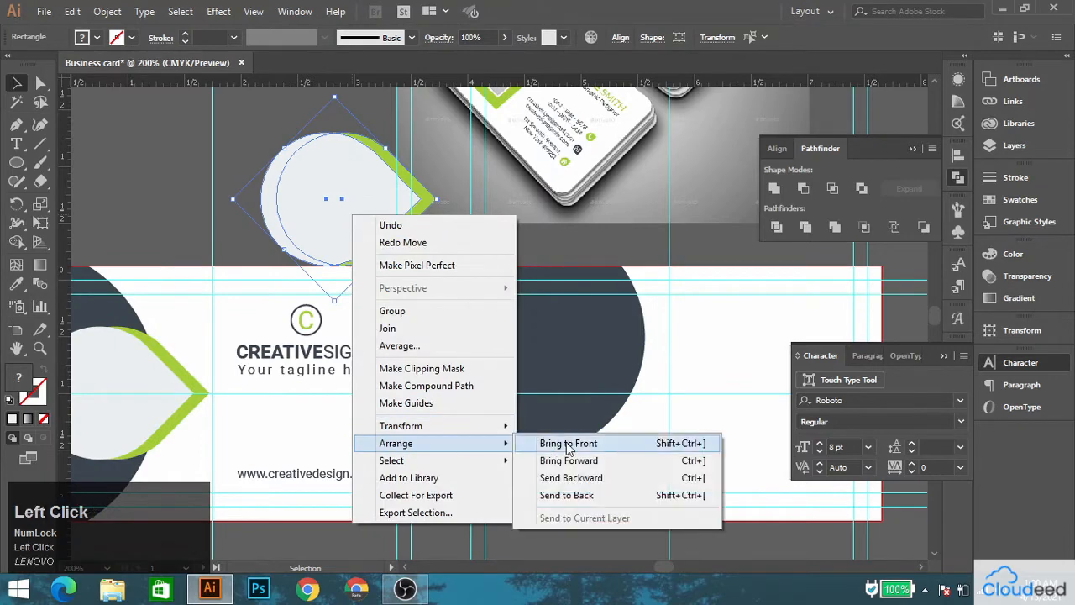
left_click(588, 444)
Place the copied droplet shapes over the second card's dark circle, rotated to point toward the lower right and aligned to the margin guides.
left_click_drag(402, 225, 631, 440)
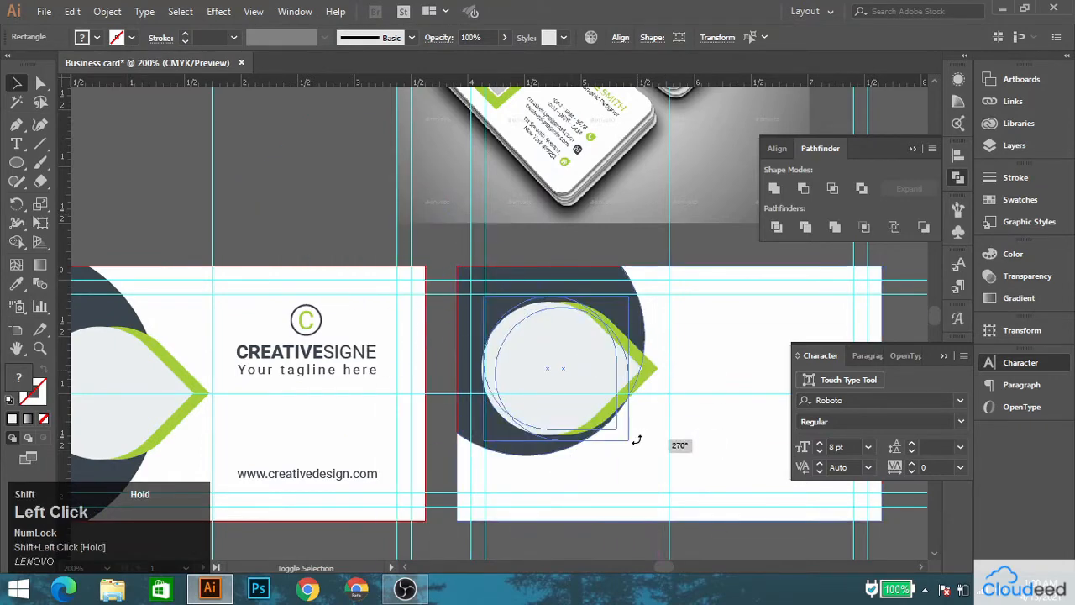
scroll(554, 361, "up", 5)
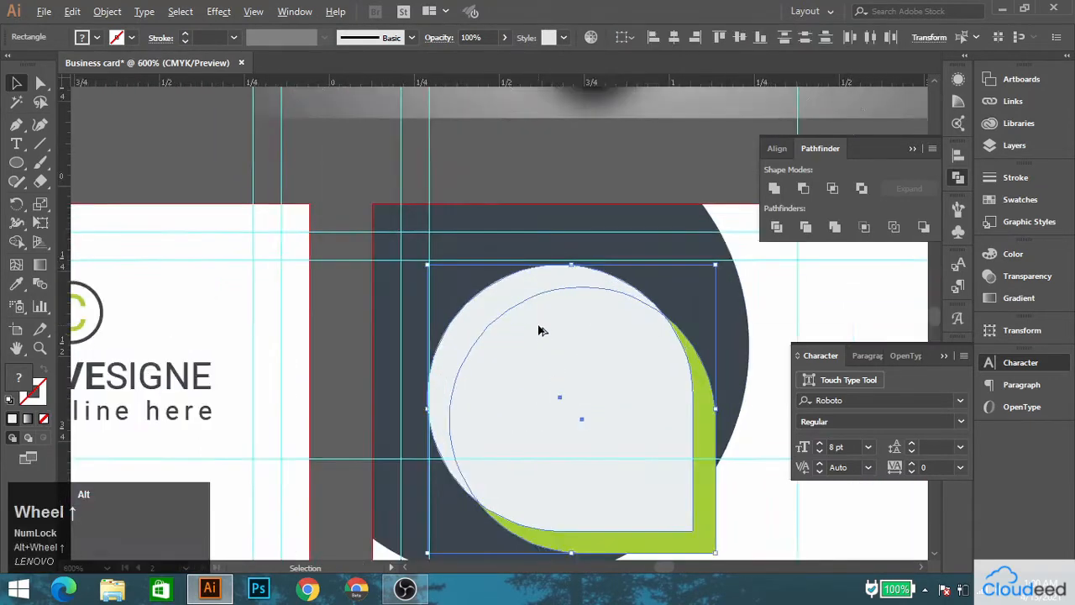
left_click_drag(516, 320, 523, 313)
scroll(520, 319, "down", 3)
scroll(520, 320, "down", 2)
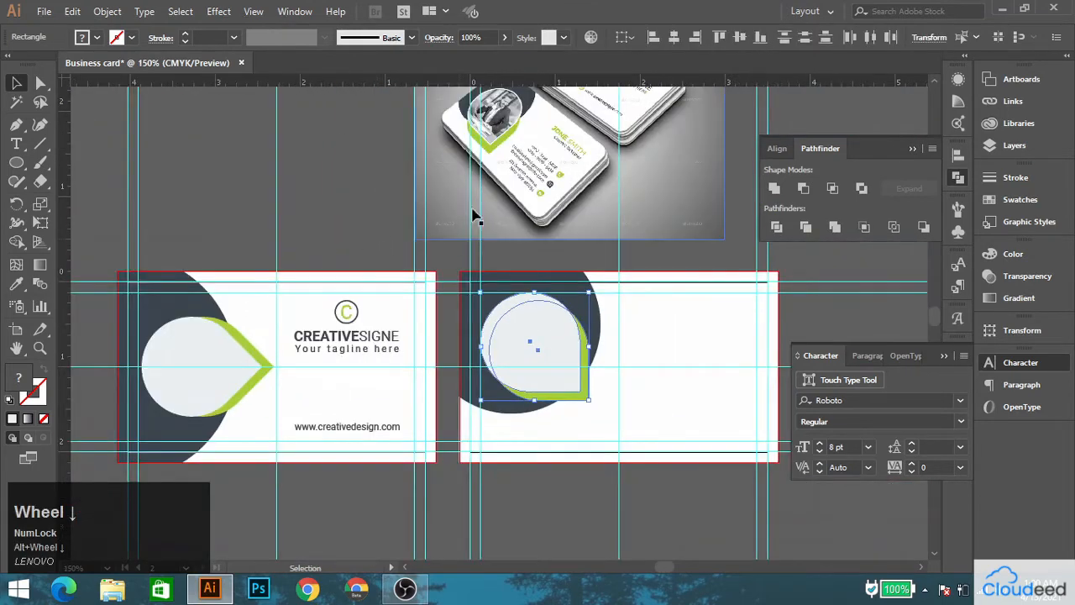
Nudge the second card's light droplet and its green backing together down and to the right across the dark circle's edge.
key("space")
left_click_drag(473, 217, 481, 220)
left_click(460, 280)
scroll(525, 336, "up", 1)
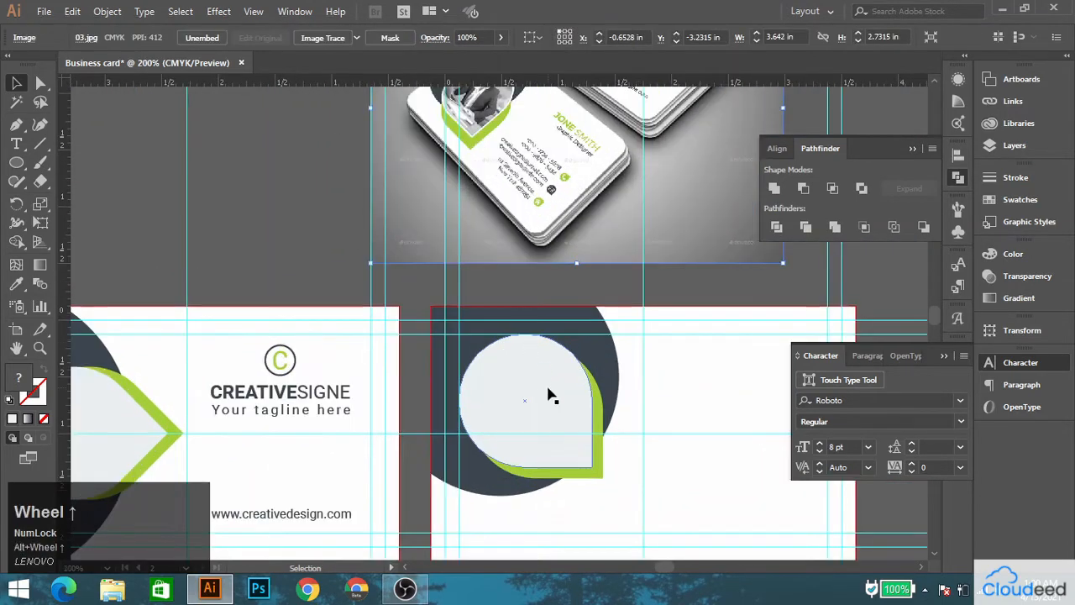
left_click_drag(539, 320, 493, 232)
left_click(549, 305)
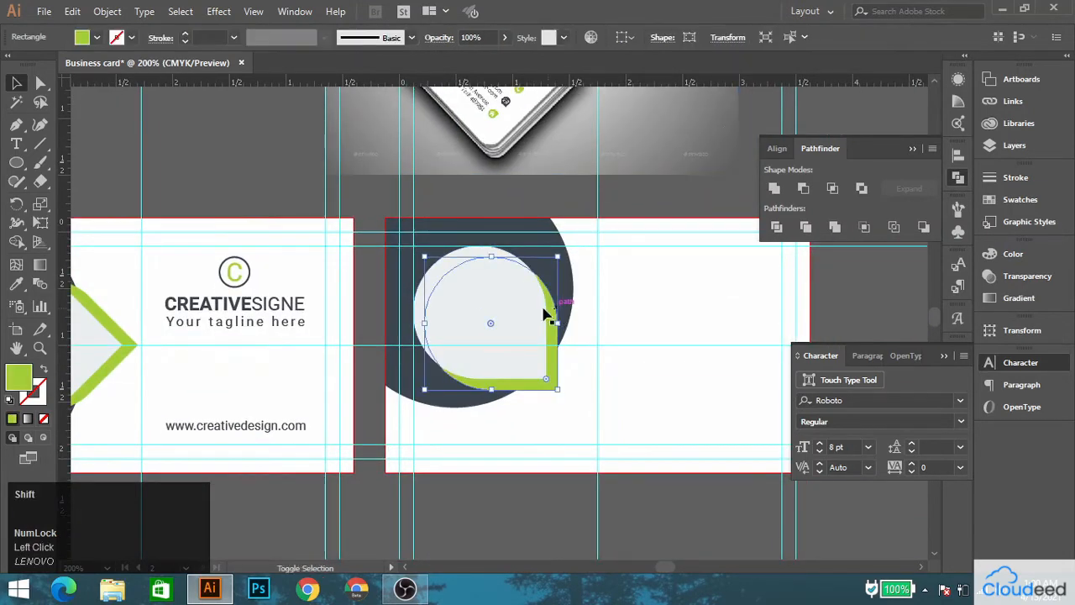
left_click(514, 305, "shift")
key("shift+Down")
key("shift+Right")
key("shift+Down")
key("shift+Right")
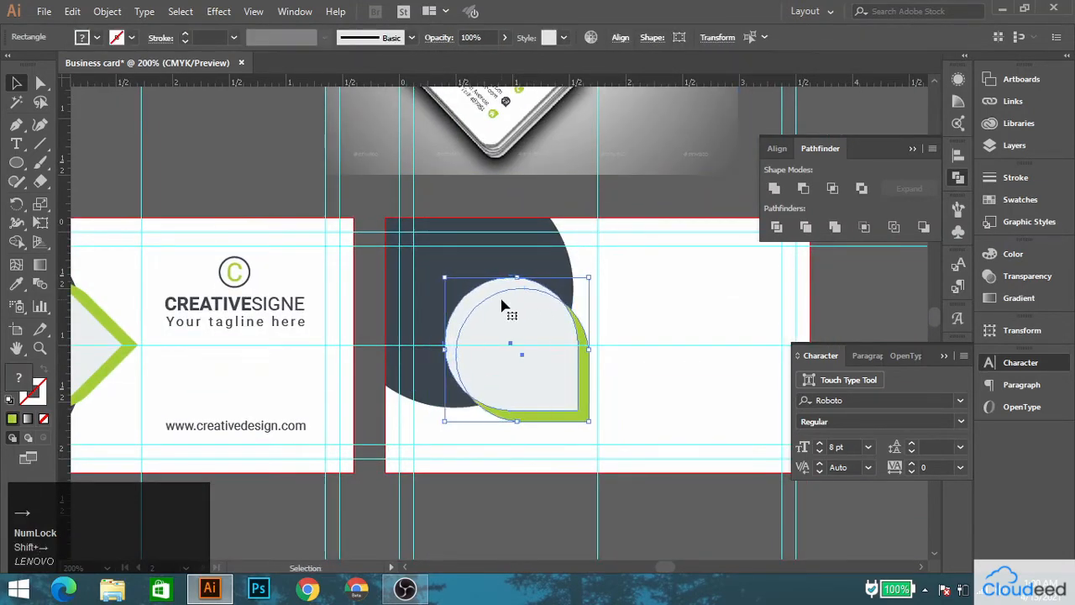
left_click(378, 210)
scroll(426, 249, "down", 1)
mouse_move(450, 183)
left_mouse_down()
mouse_move(449, 271)
mouse_move(438, 190)
left_mouse_up()
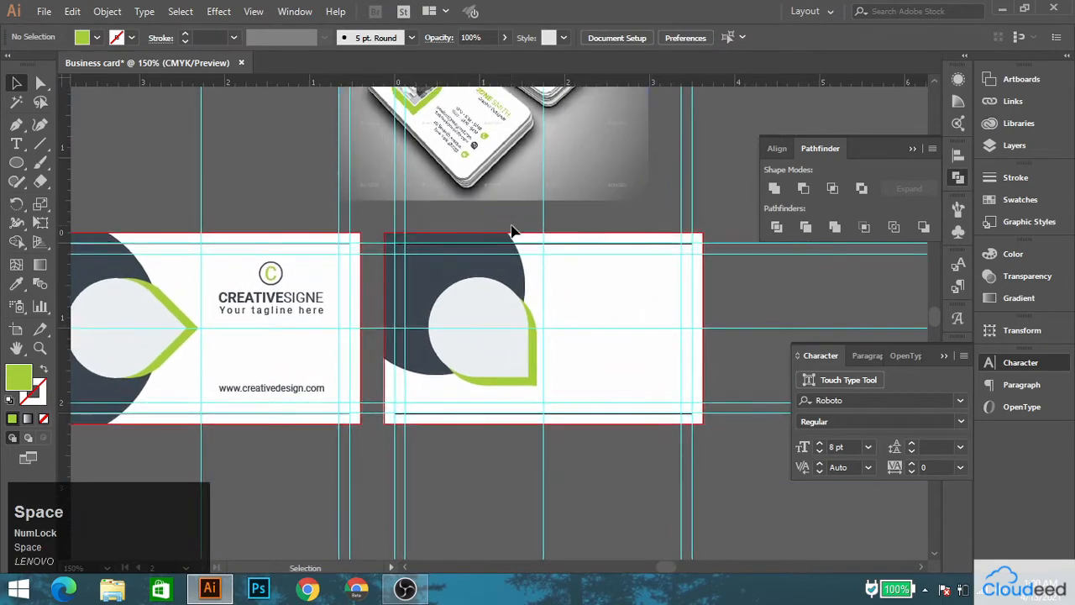
Add a new text line over the reference image and enter the cardholder's full name in capitals.
scroll(514, 232, "up", 1)
left_click_drag(519, 163, 441, 210)
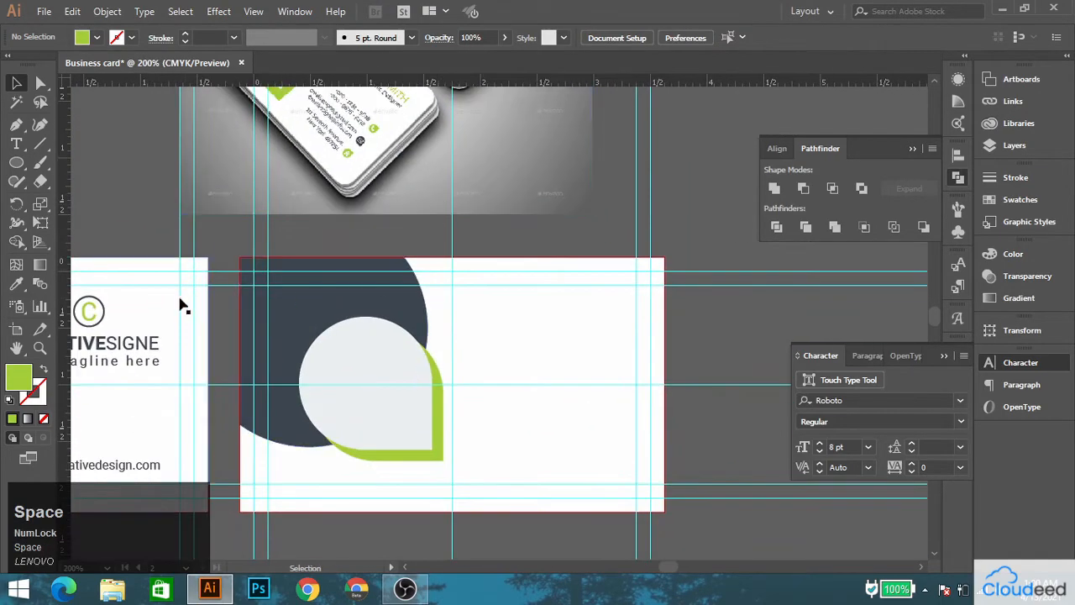
left_click(16, 144)
scroll(432, 199, "up", 2)
left_click_drag(521, 196, 442, 227)
left_click(440, 268)
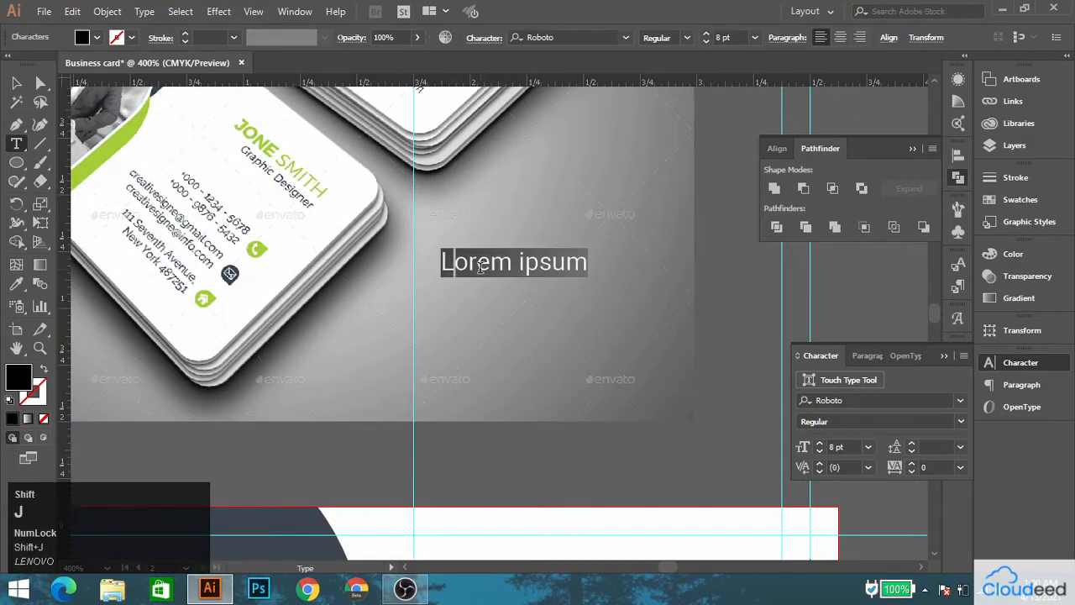
type("JONE SMITH")
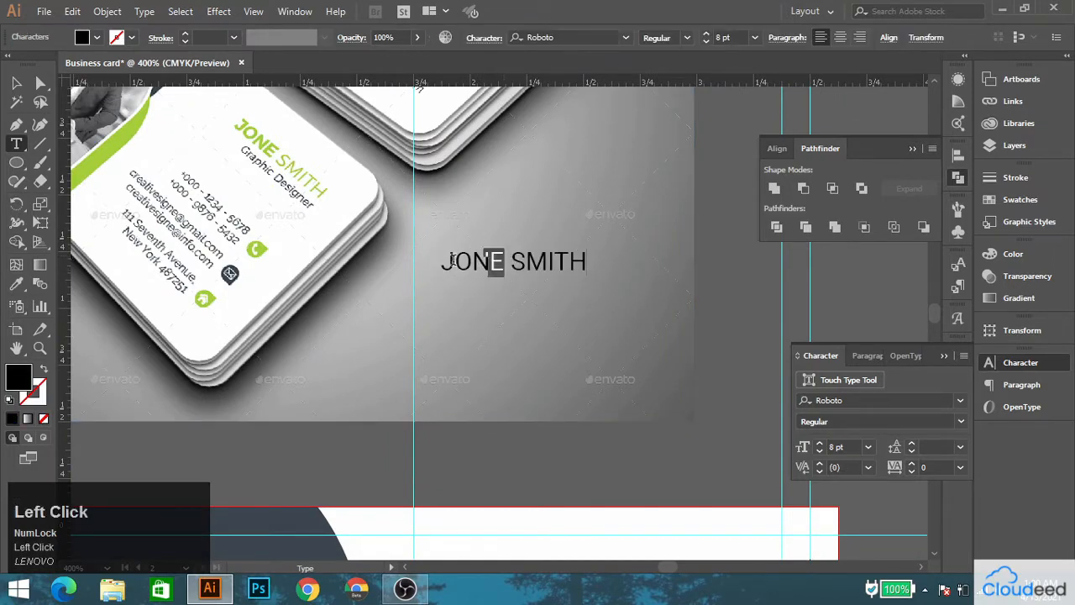
Set the first name in the cardholder's name line to Bold.
left_click_drag(452, 261, 439, 261)
left_click(852, 420)
type("Bold")
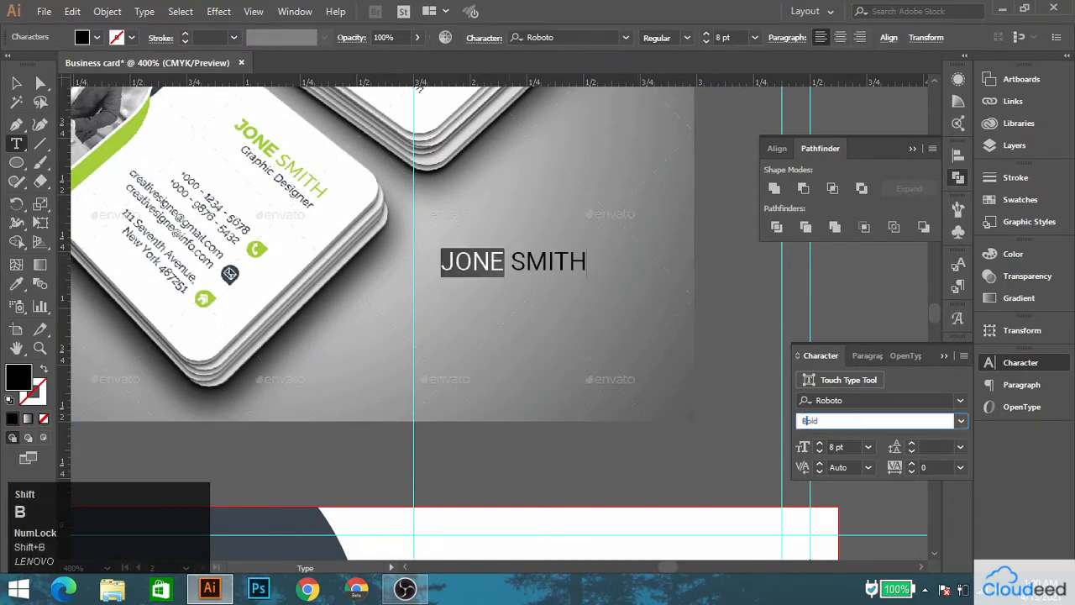
key("Return")
left_click(16, 82)
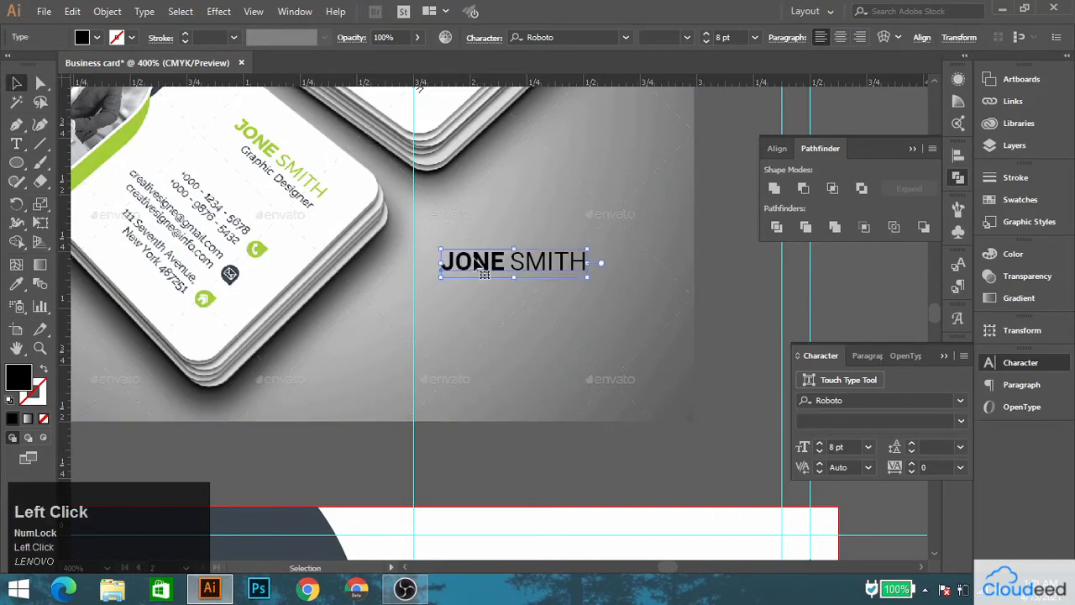
Duplicate the name line directly beneath itself and color the upper one with the green of the second card's droplet backing.
left_click_drag(495, 266, 495, 301)
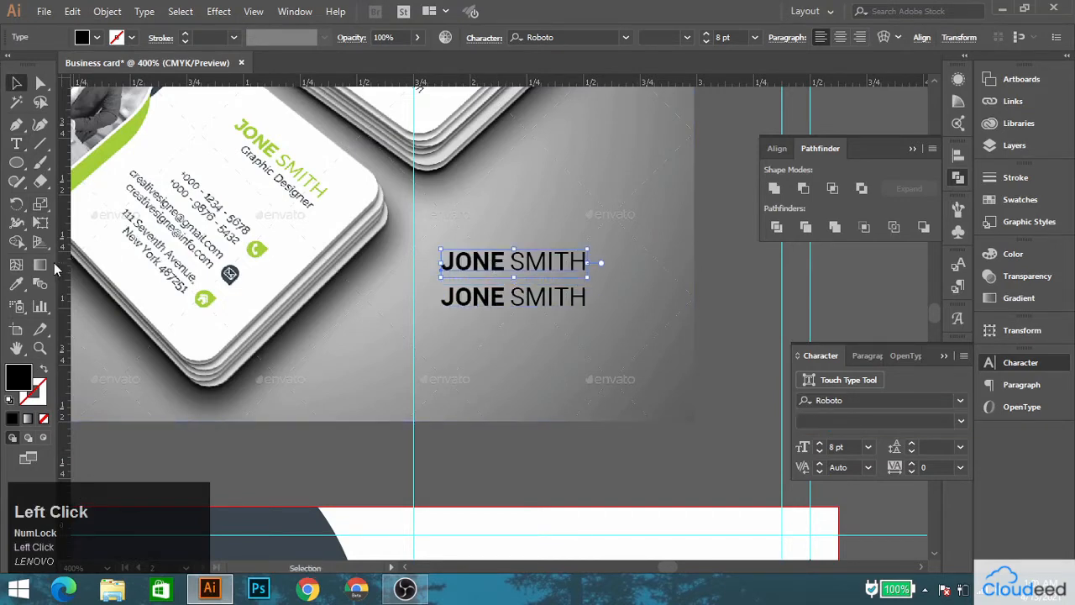
key("space")
left_click_drag(375, 480, 550, 106)
left_click(563, 360)
key("space")
left_click_drag(533, 302, 454, 551)
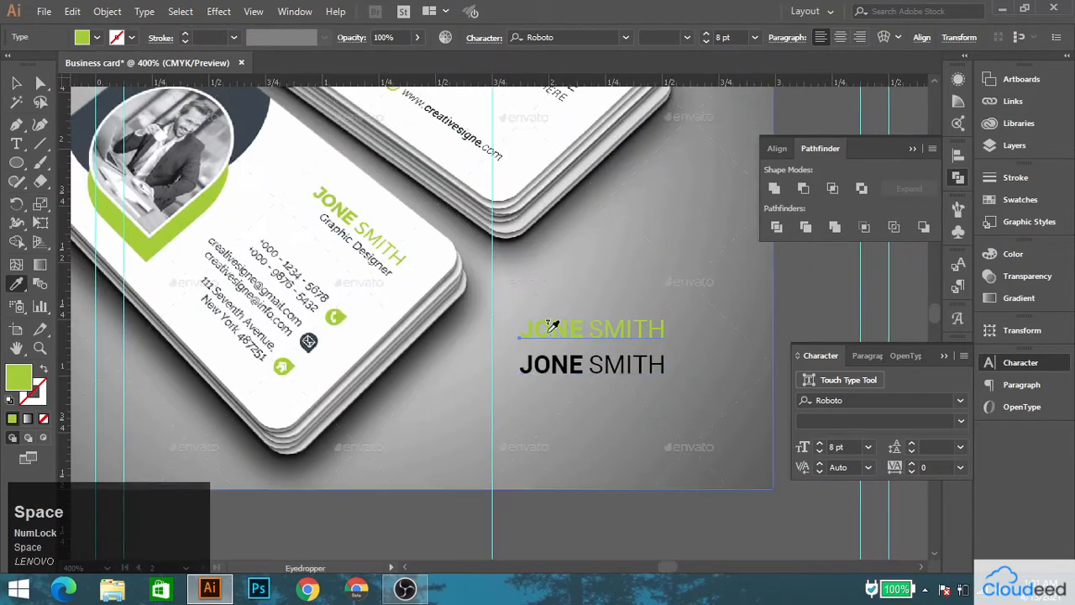
left_click(12, 83)
Move the reference image away from the text and replace the duplicated name line with "Graphic designer".
left_click_drag(558, 236, 267, 219)
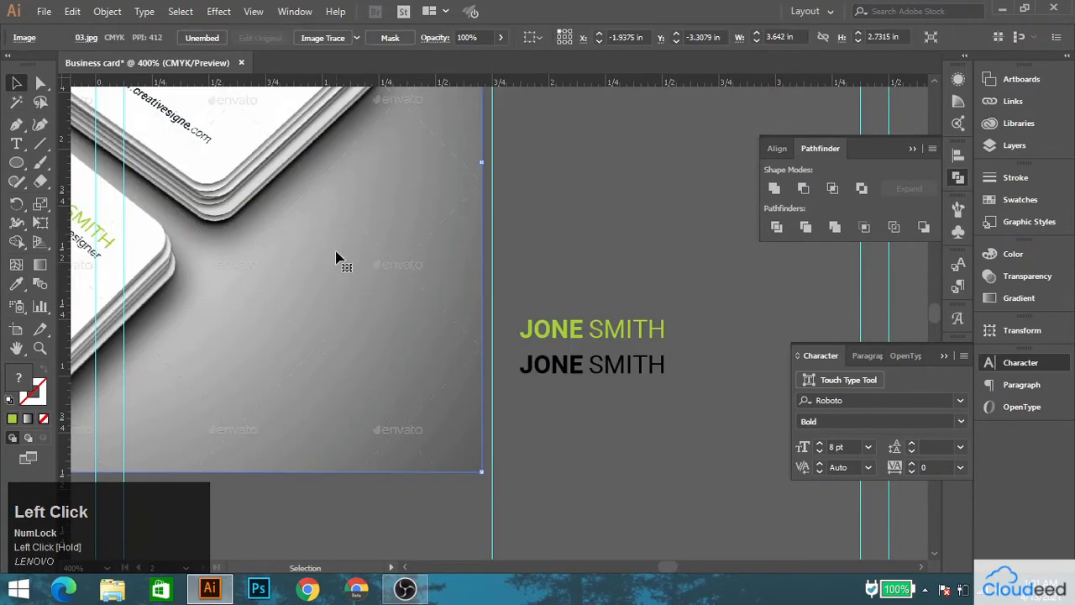
triple_click(565, 363)
type("G")
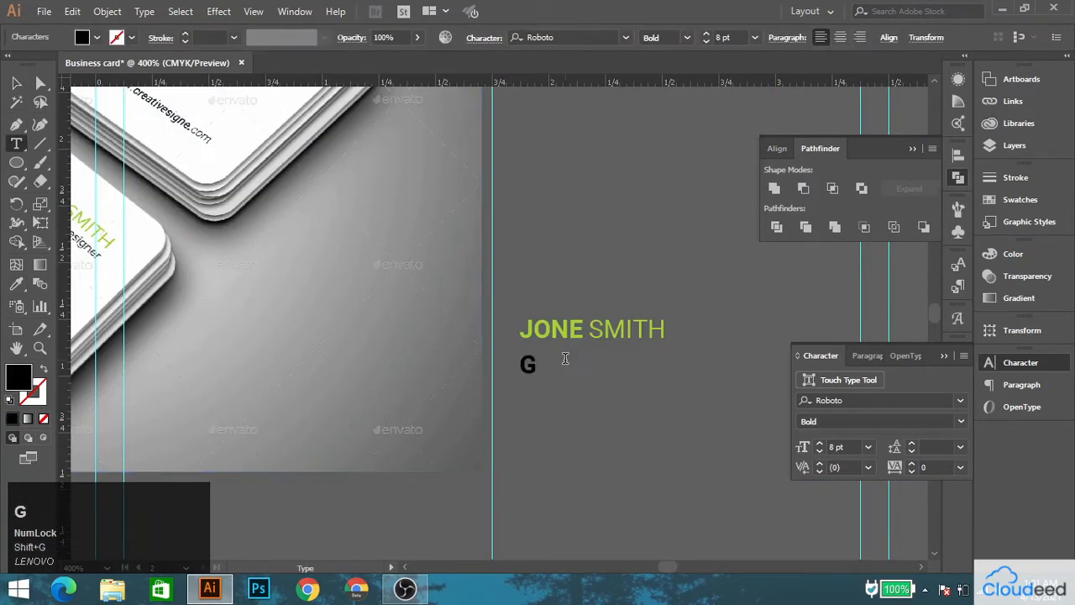
left_click(15, 85)
left_click_drag(140, 180, 314, 196)
left_click(16, 144)
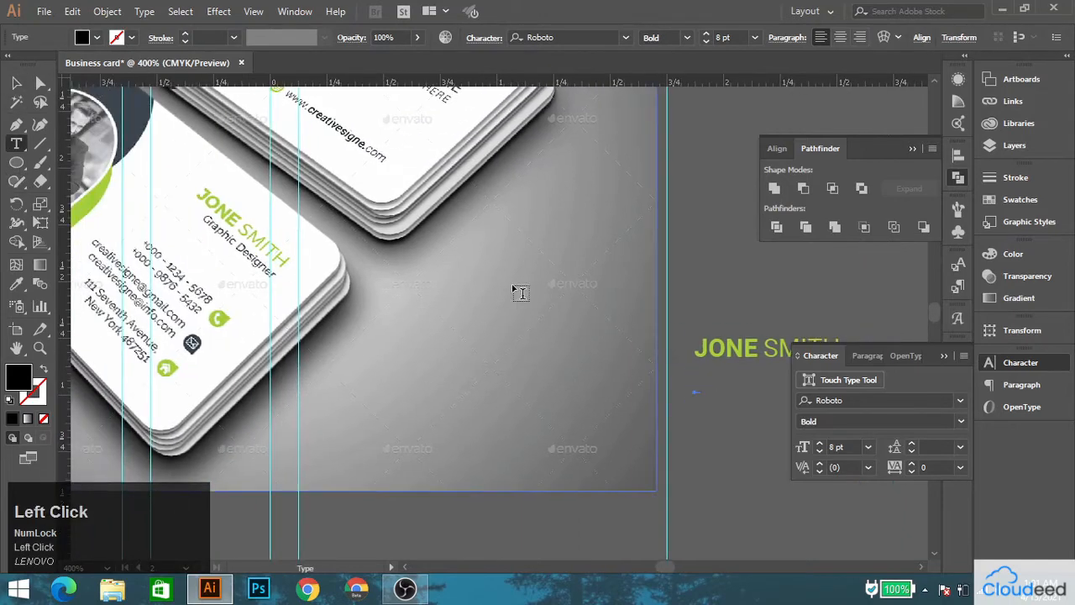
left_click_drag(660, 372, 455, 346)
key("ctrl+z")
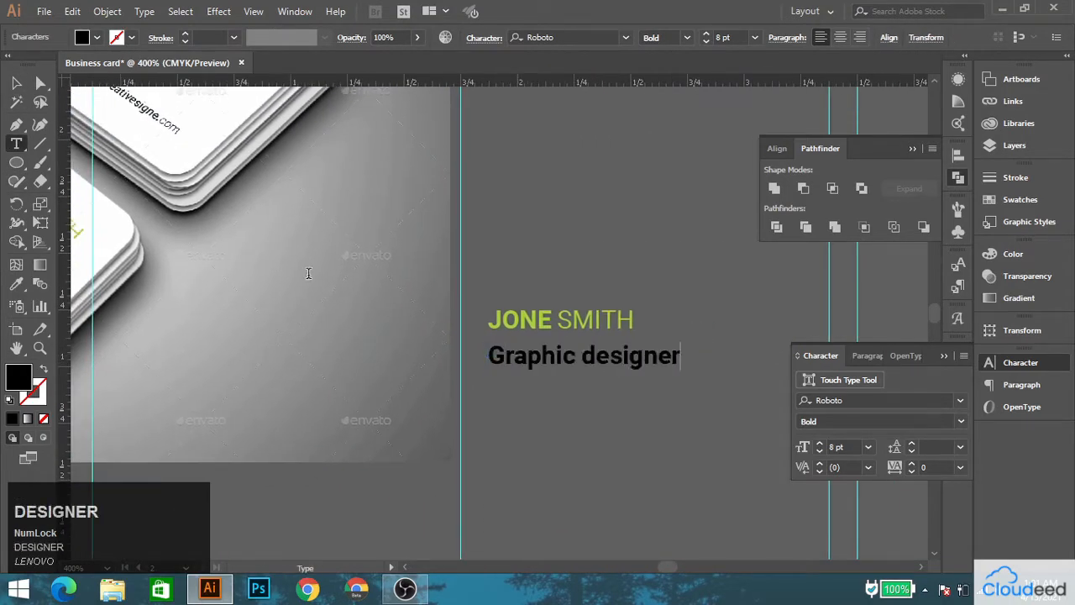
left_click(16, 83)
Enlarge the cardholder's name to 12 pt and set the job title's font style to Regular.
left_click(636, 321)
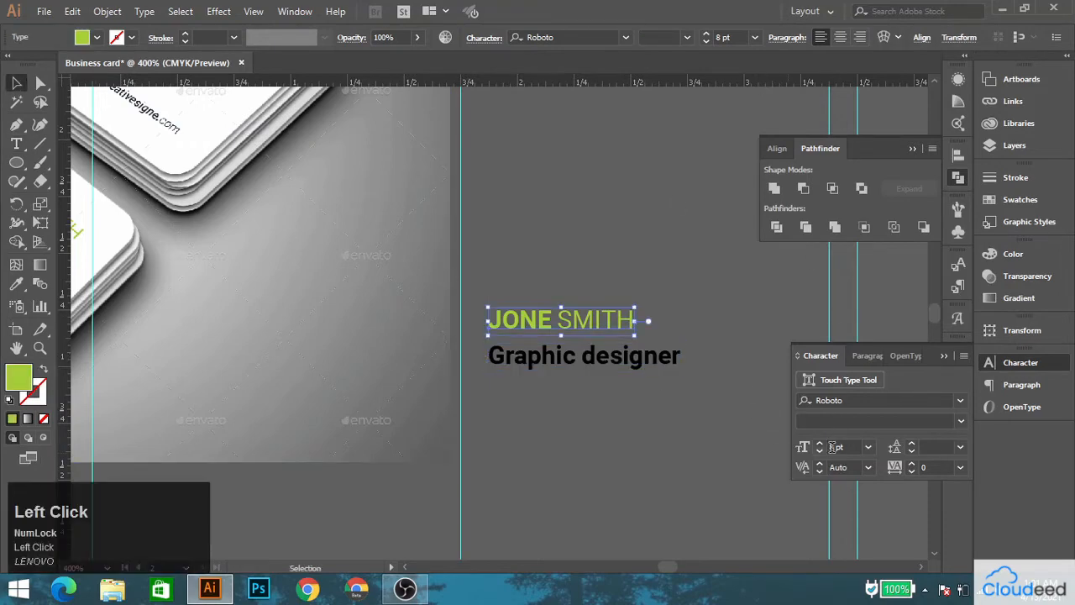
left_click(819, 442)
left_click(819, 442)
left_click(639, 368)
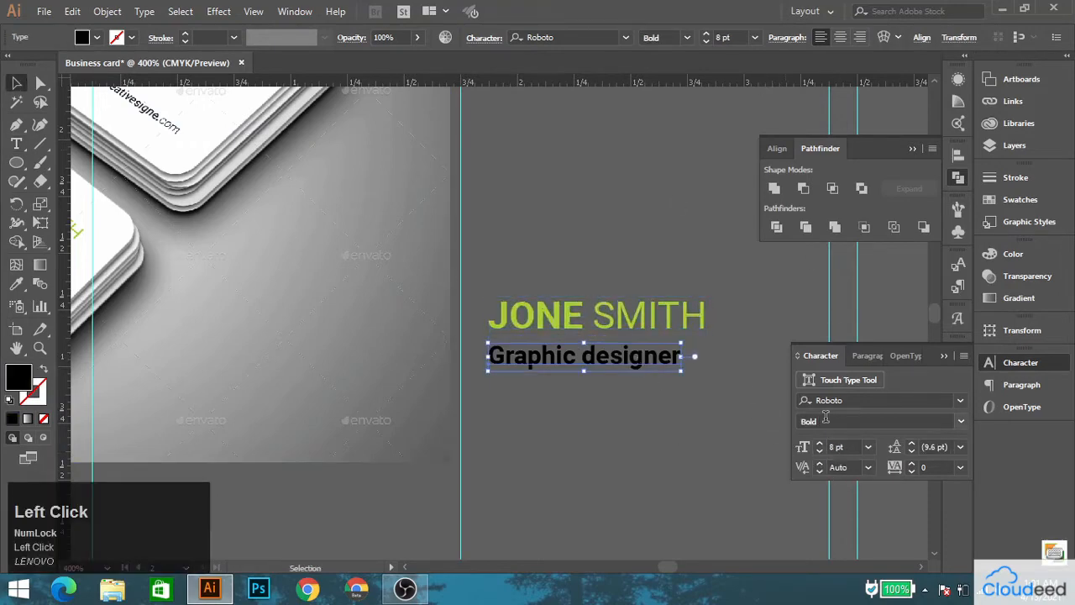
left_click(826, 418)
type("Regular")
key("Return")
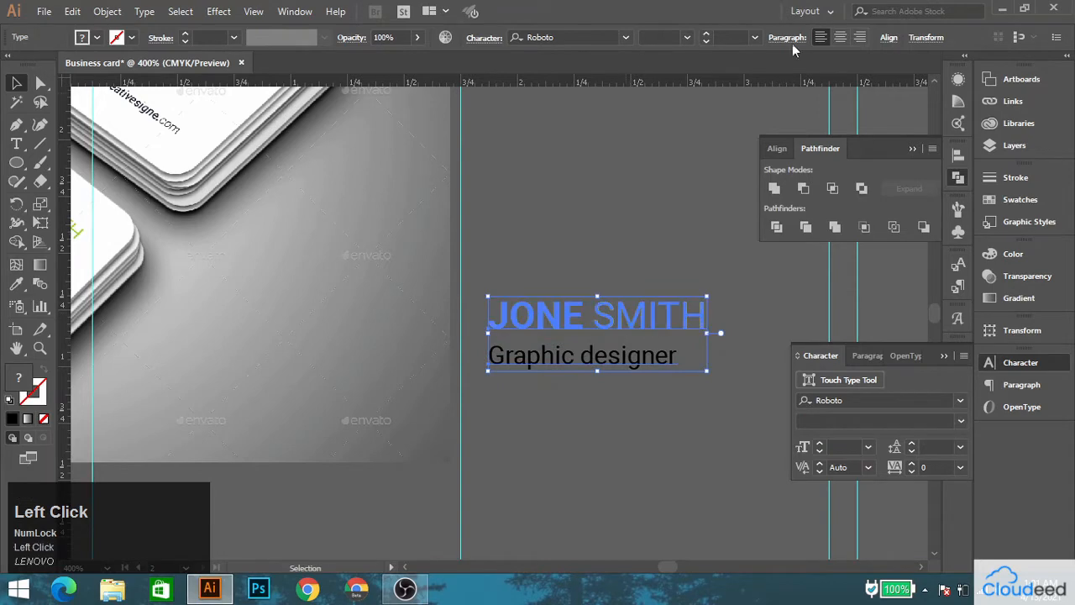
Align the name and job title along their right edges.
left_click(889, 38)
left_click(788, 82)
left_click(666, 202)
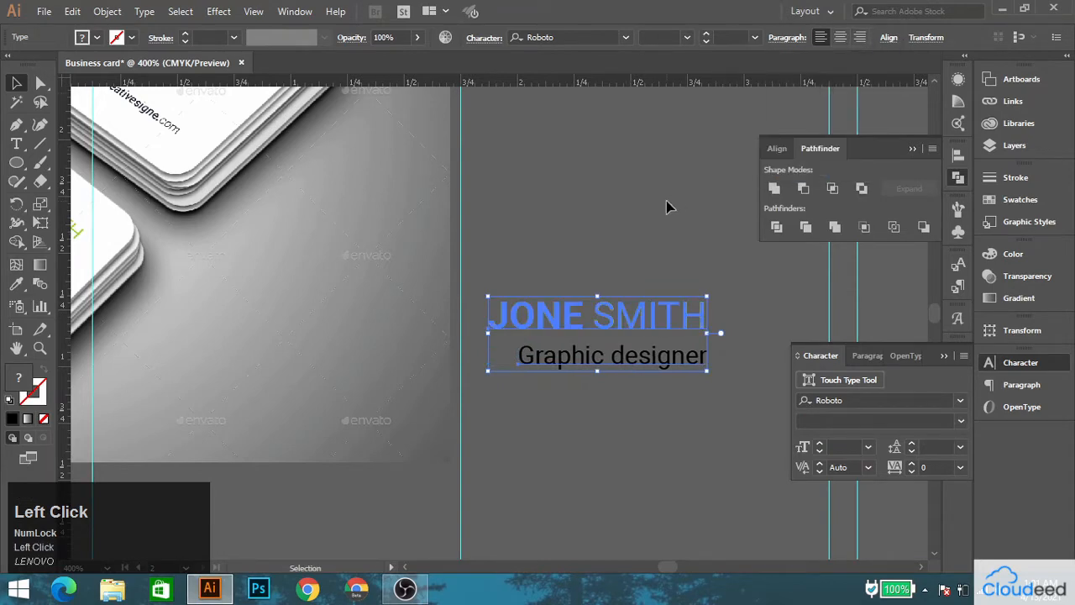
Color the job title with the dark slate of the second card's large circle.
left_click(609, 371)
scroll(519, 154, "down", 5)
scroll(519, 154, "left", 4)
left_click(16, 285)
left_click(437, 378)
left_click_drag(528, 220, 146, 395)
left_click(14, 88)
Move the name and job title together onto the upper right white area of the second card.
scroll(460, 231, "down", 2)
left_click_drag(370, 212, 444, 251)
left_click_drag(490, 256, 512, 304)
right_click(511, 292)
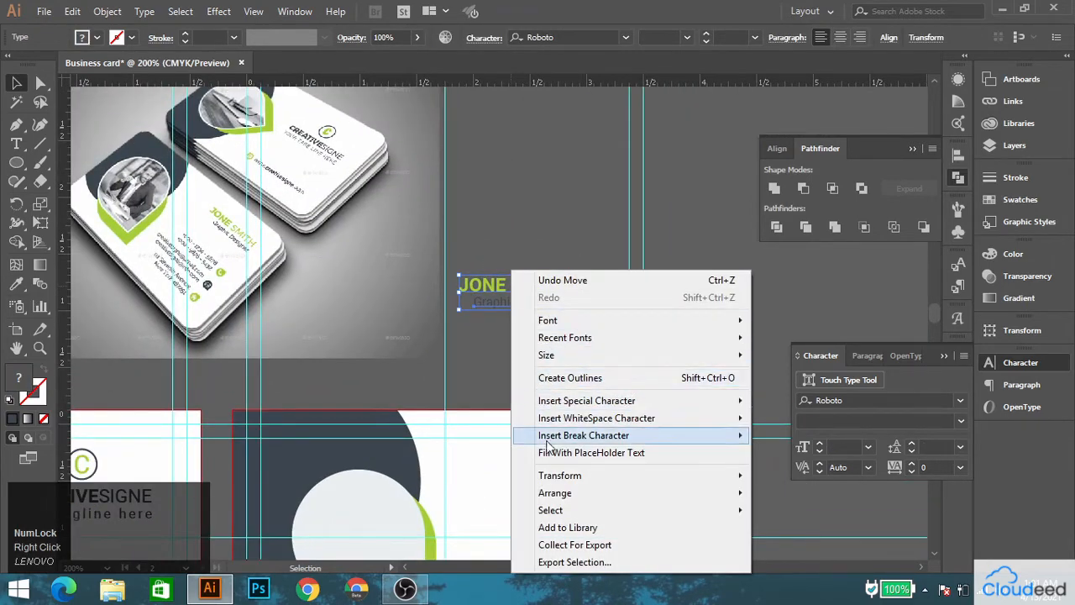
left_click(502, 288)
left_click(502, 288, "shift")
right_click(502, 288)
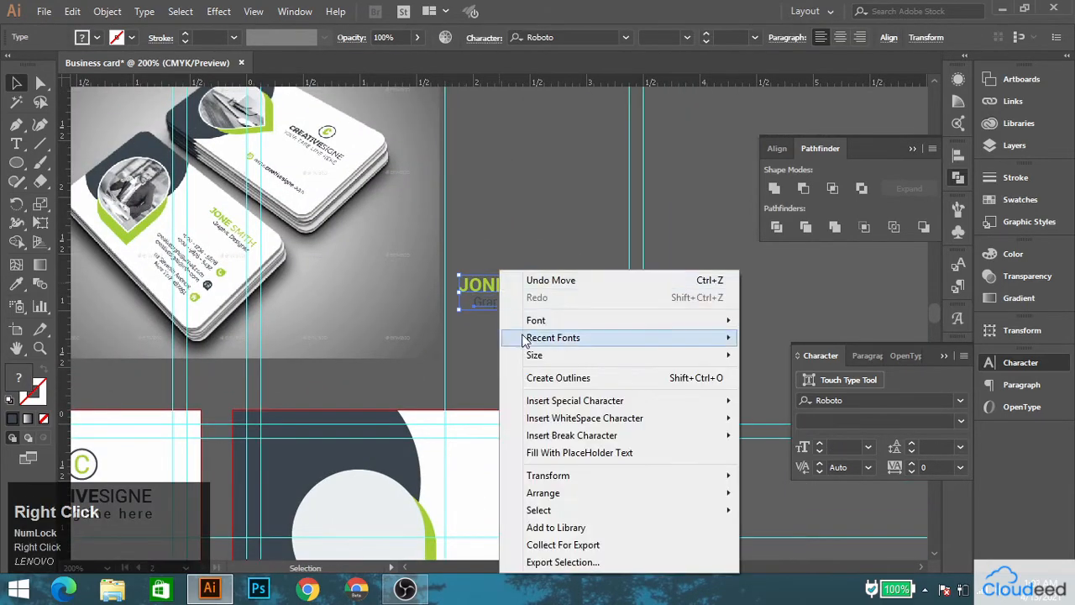
left_click(504, 250)
left_click_drag(504, 250, 527, 353)
left_click(524, 237)
left_click_drag(317, 189, 506, 318)
scroll(356, 303, "up", 2)
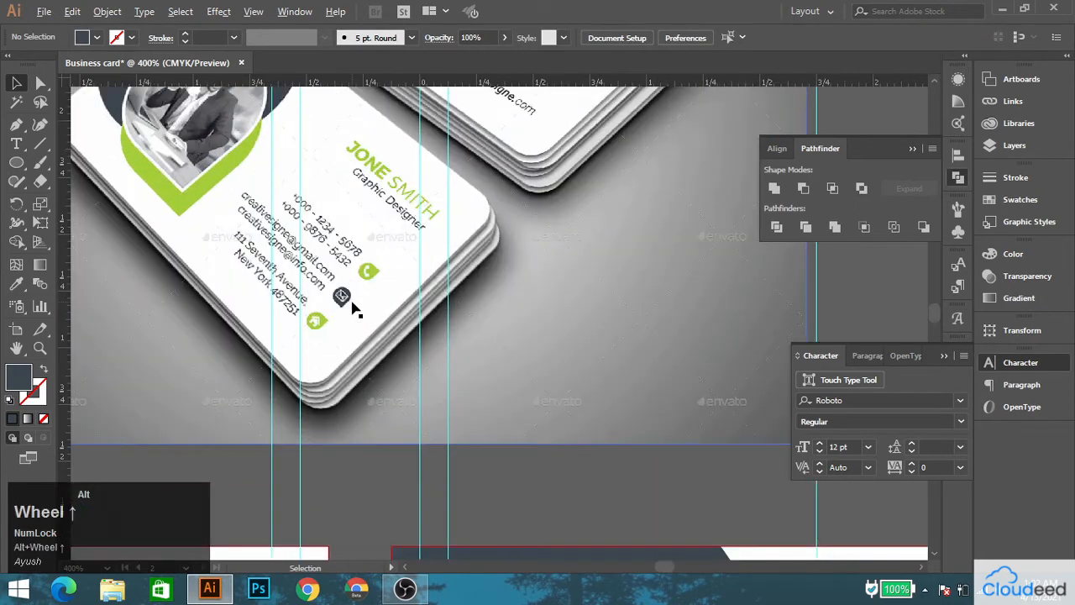
scroll(353, 303, "down", 1)
left_click_drag(516, 428, 324, 187)
left_click_drag(588, 377, 429, 165)
left_click(326, 216)
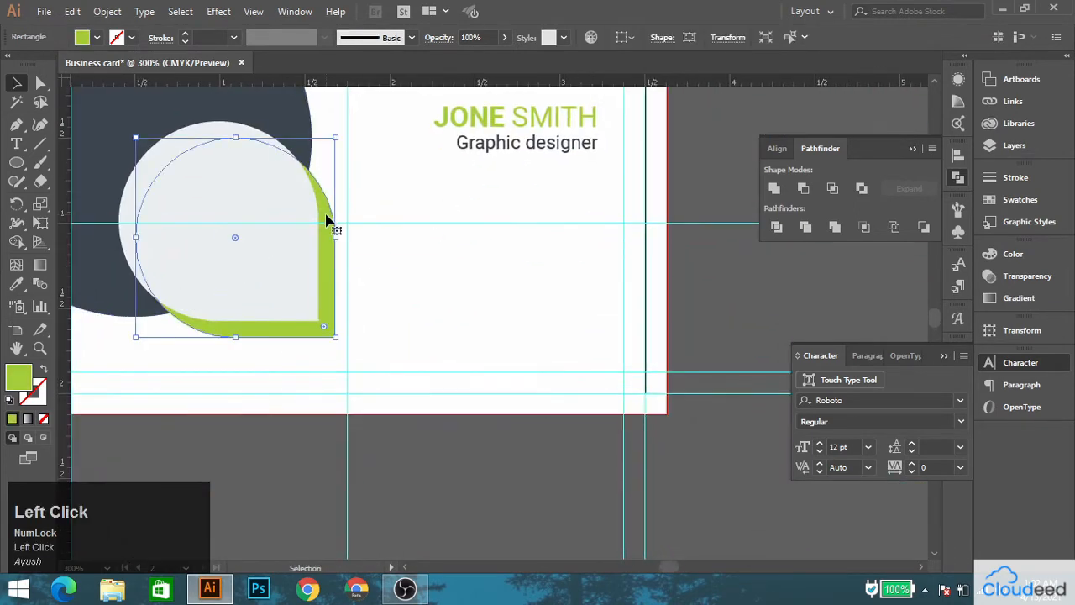
left_click_drag(327, 216, 618, 256)
left_click_drag(425, 179, 464, 218)
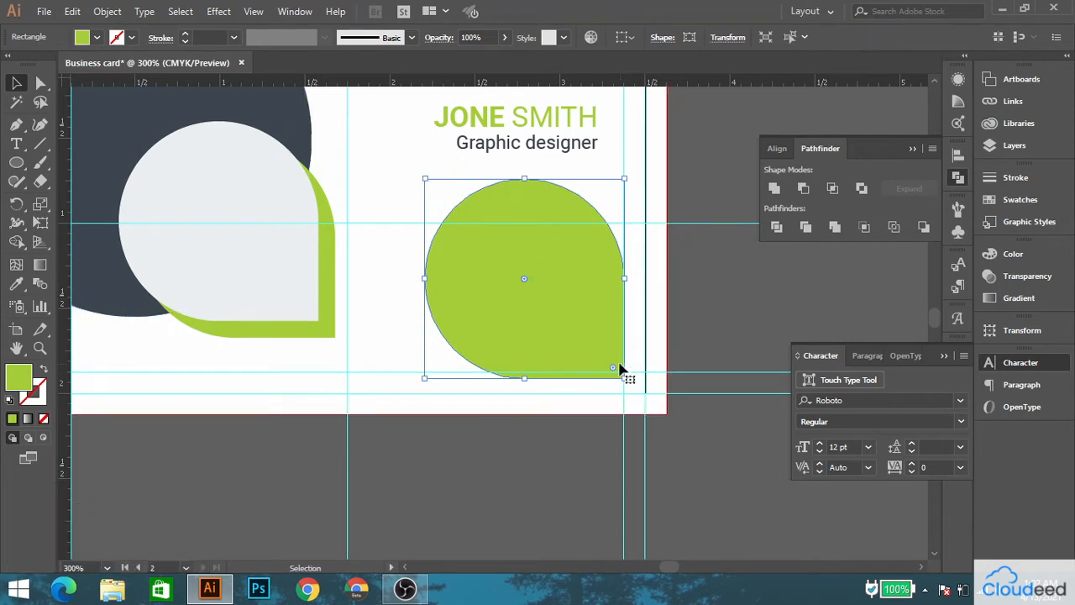
key("Delete")
Draw a green circle about 0.22 in wide below the job title and duplicate it twice to form a vertical column.
right_click(16, 162)
left_click(80, 200)
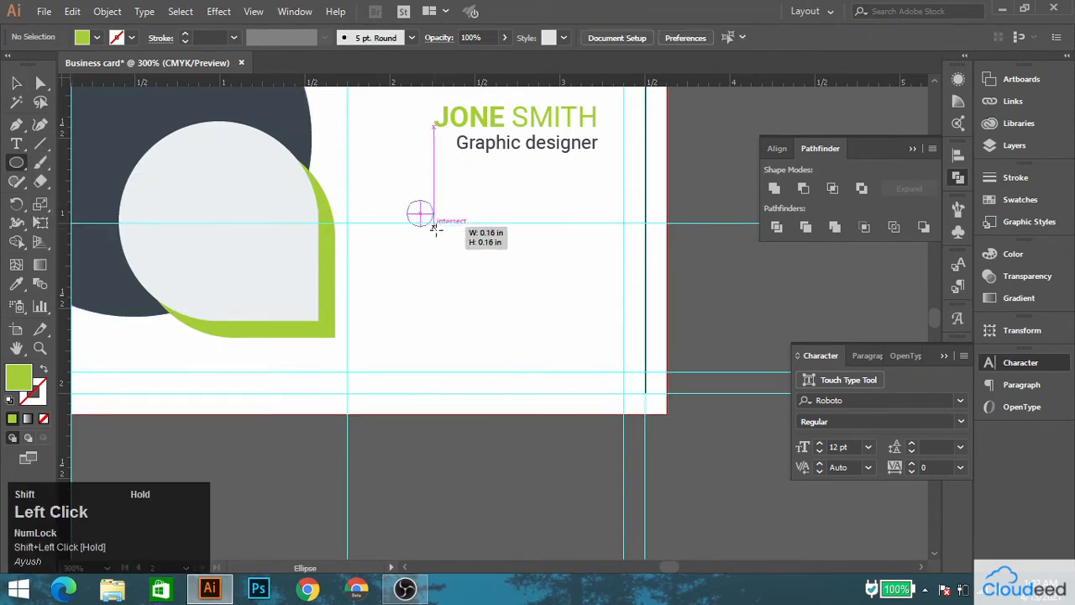
mouse_move(435, 229)
left_mouse_down()
mouse_move(445, 239)
mouse_move(427, 244)
mouse_move(427, 280)
left_mouse_up()
left_click(15, 84)
left_click_drag(426, 280, 429, 333)
Fill the middle small circle with the dark slate of the card's large circle.
left_click(422, 275)
left_click(17, 283)
left_click(99, 252)
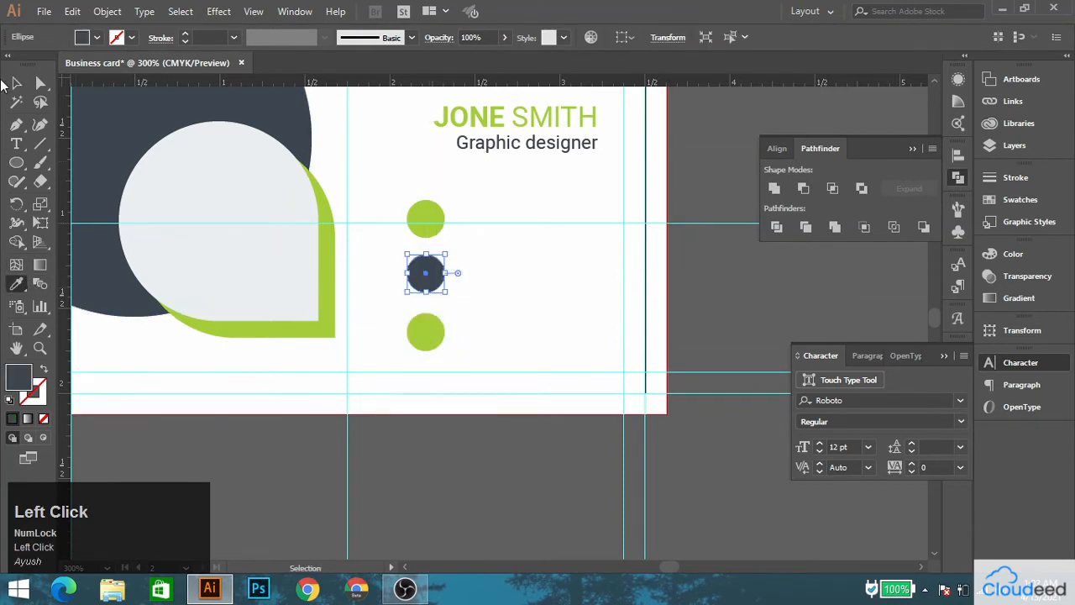
left_click(15, 84)
Try to align the three small circles in their column.
left_click(487, 284)
left_click(426, 332, "shift")
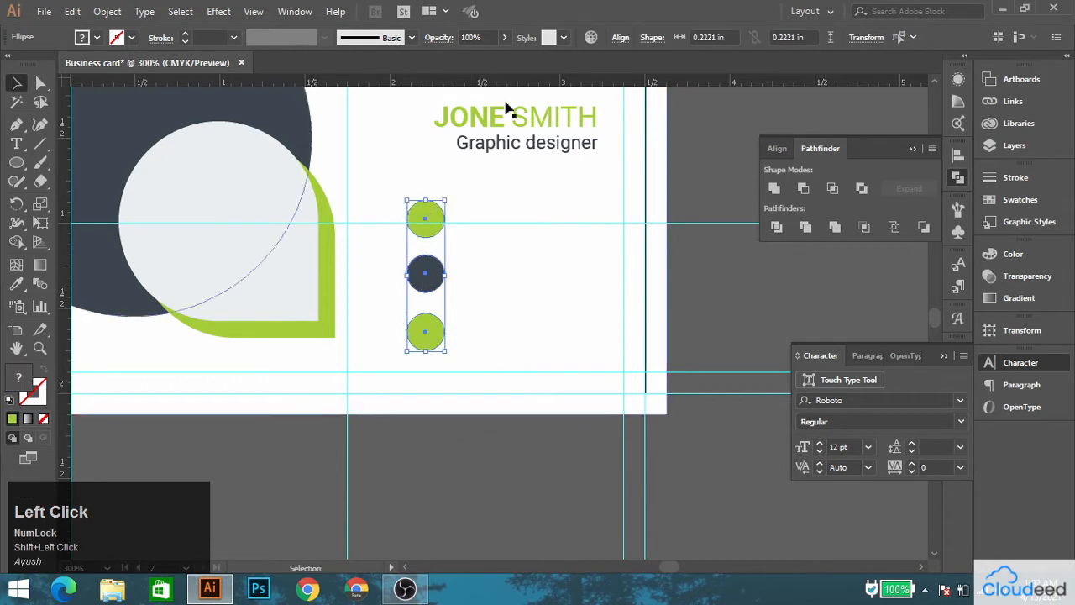
left_click(620, 37)
left_click(702, 233)
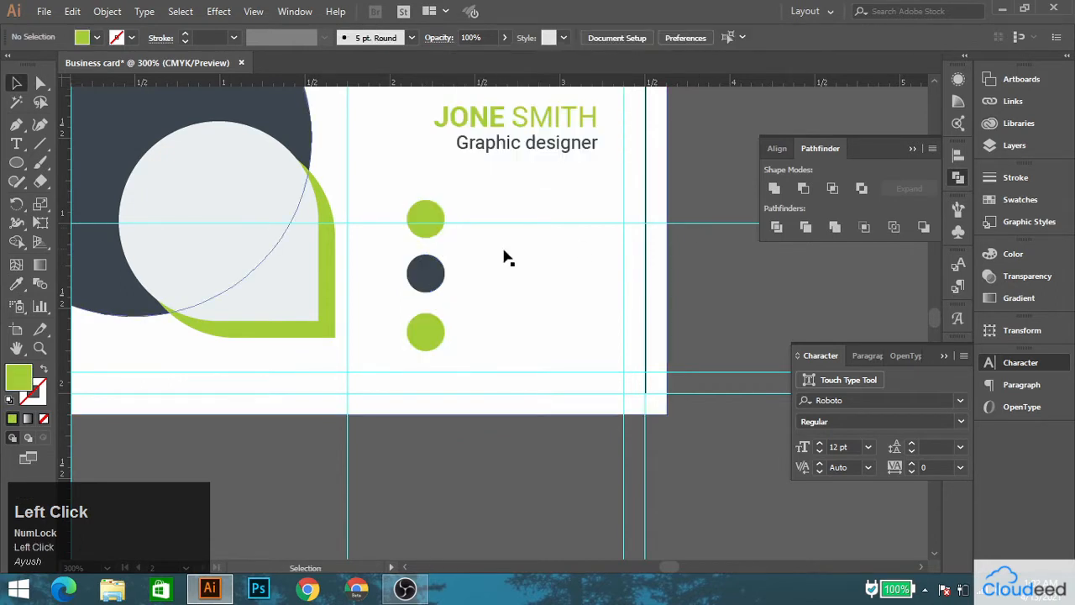
scroll(496, 265, "up", 1)
left_click(431, 378)
left_click(431, 317, "shift")
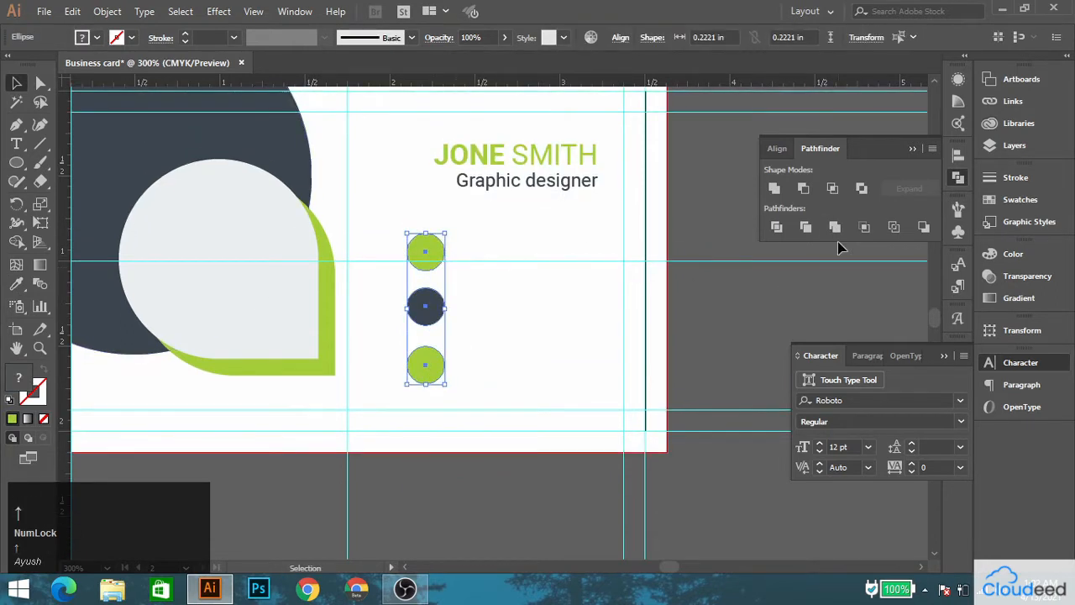
left_click(729, 284)
Add a text line beside the upper small circle, match it to the job title's style and enter the phone number.
left_click(538, 185)
left_click(16, 143)
left_click(458, 254)
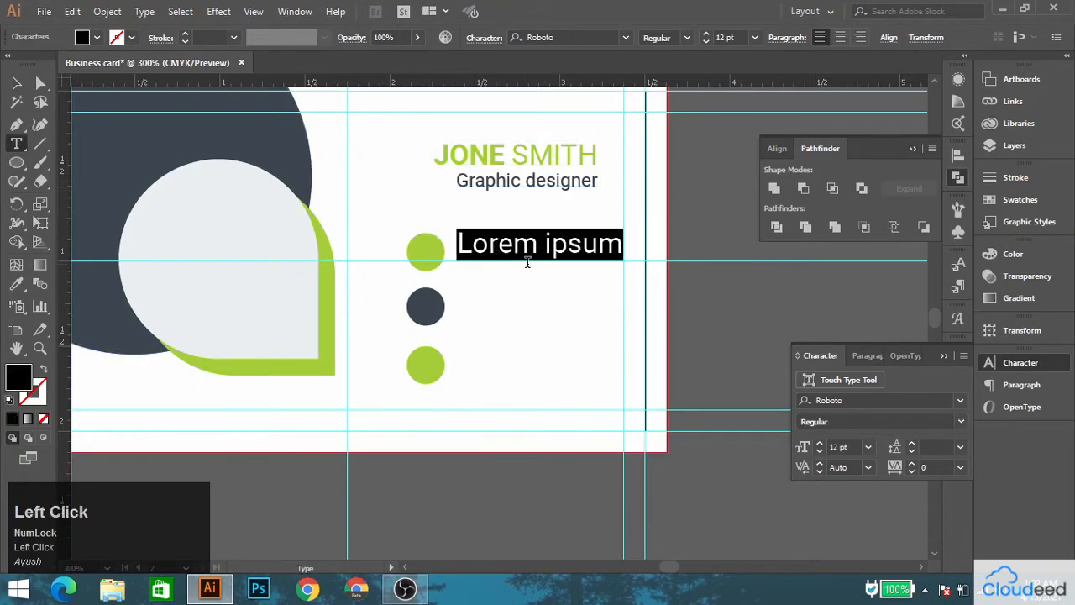
left_click(16, 284)
left_click(515, 179)
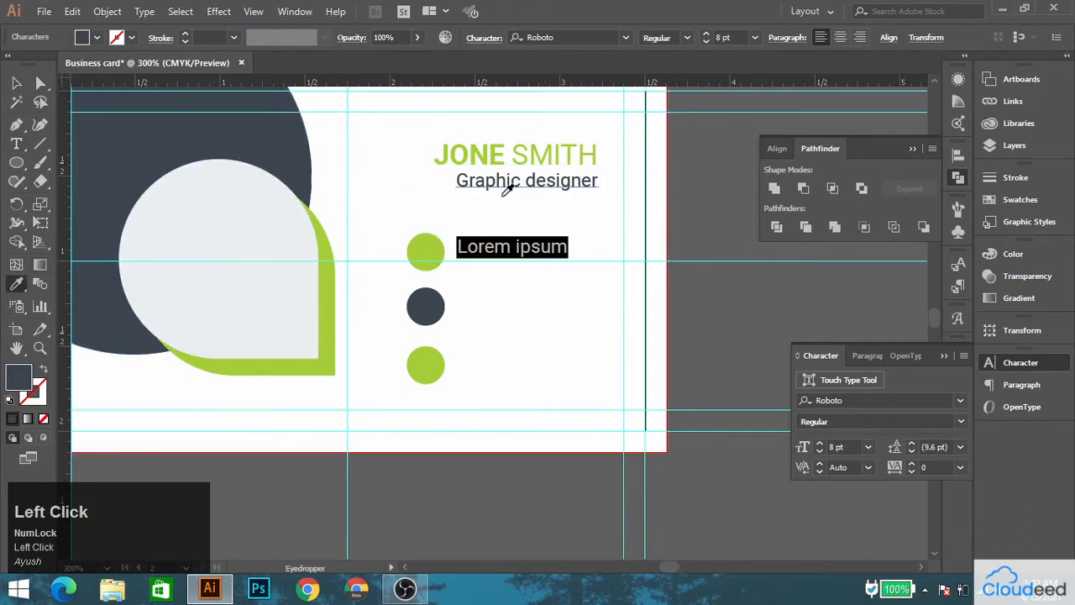
left_click(16, 144)
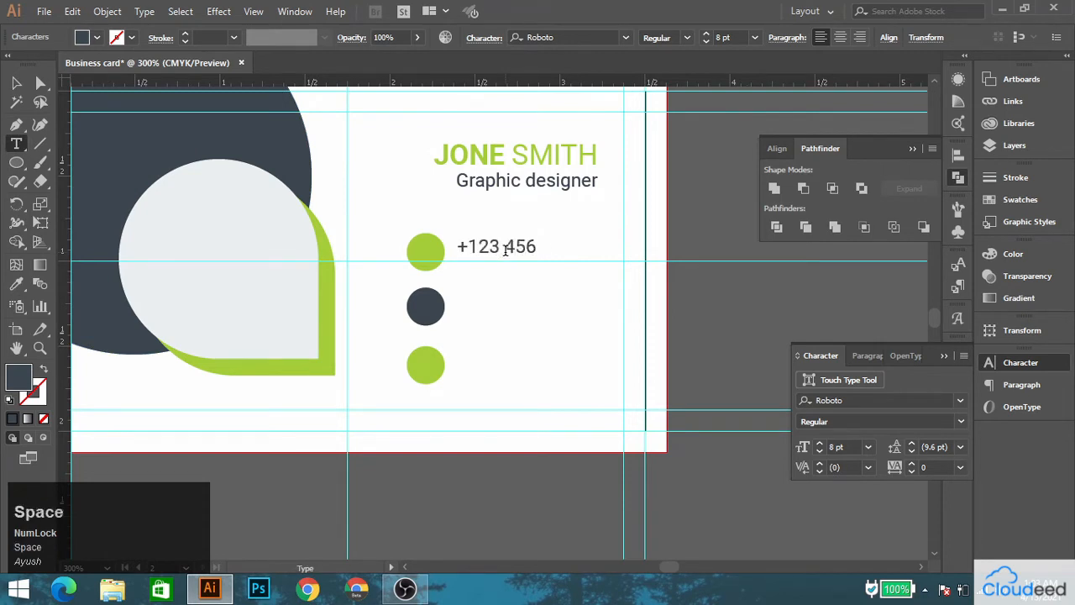
Reposition the phone number line beside the upper small circle and center it vertically on that circle.
left_click(17, 83)
left_click_drag(515, 247, 515, 255)
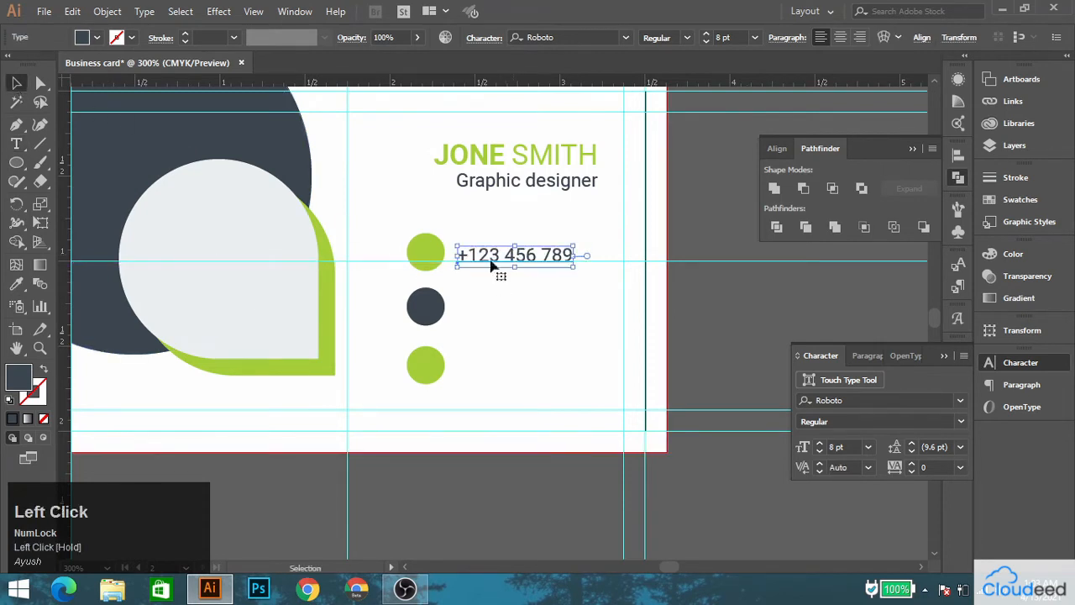
left_click(427, 252, "shift")
left_click(428, 253)
left_click(636, 109)
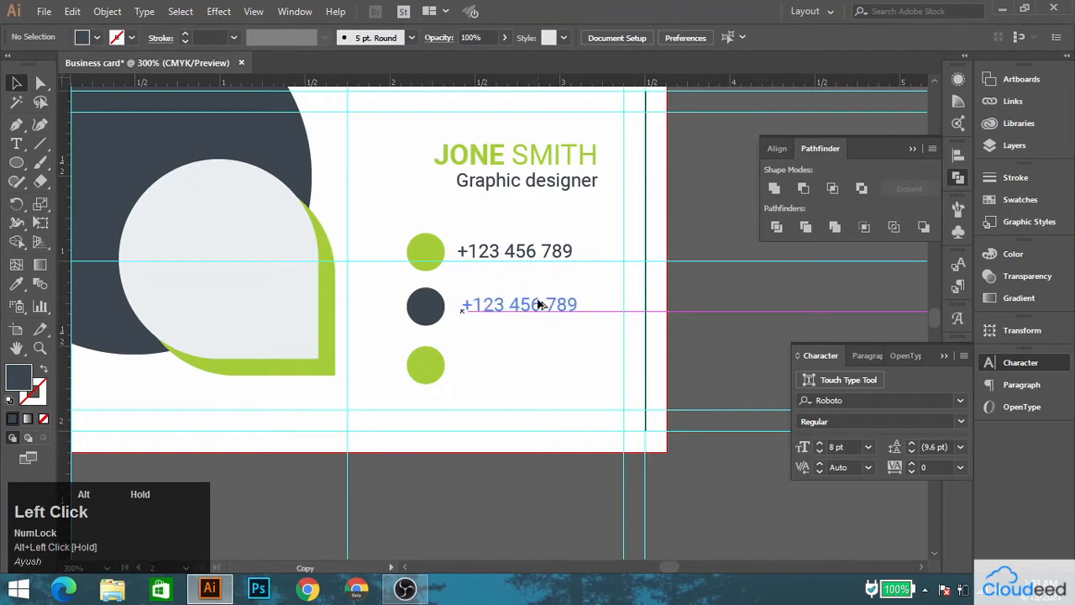
Duplicate the phone line beside the other two circles and change the copies to "your mail here" and "your address here".
left_click_drag(540, 304, 540, 365)
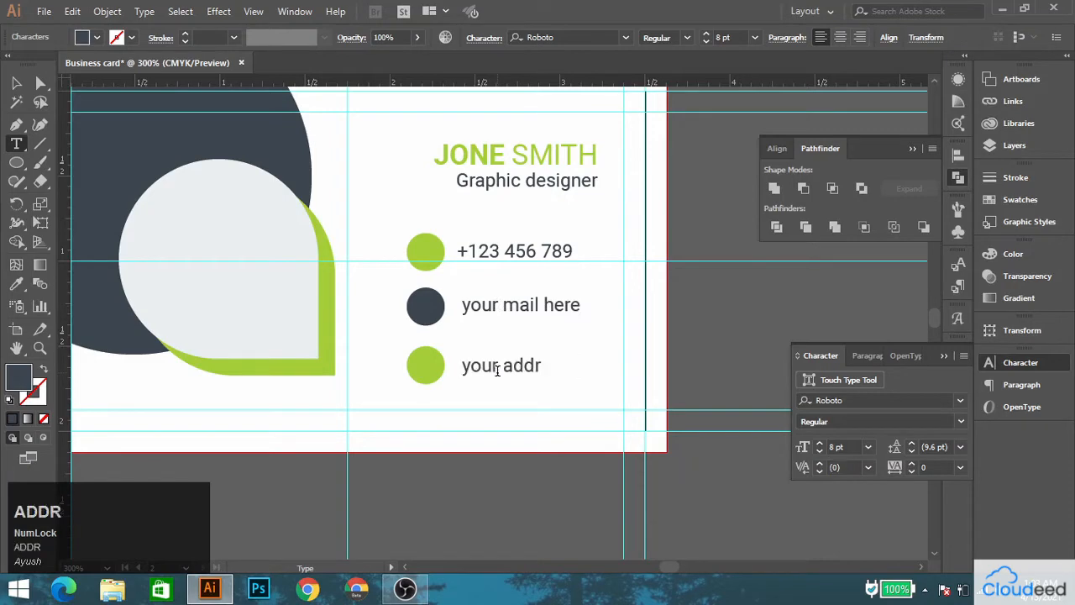
type("ess here")
left_click(16, 82)
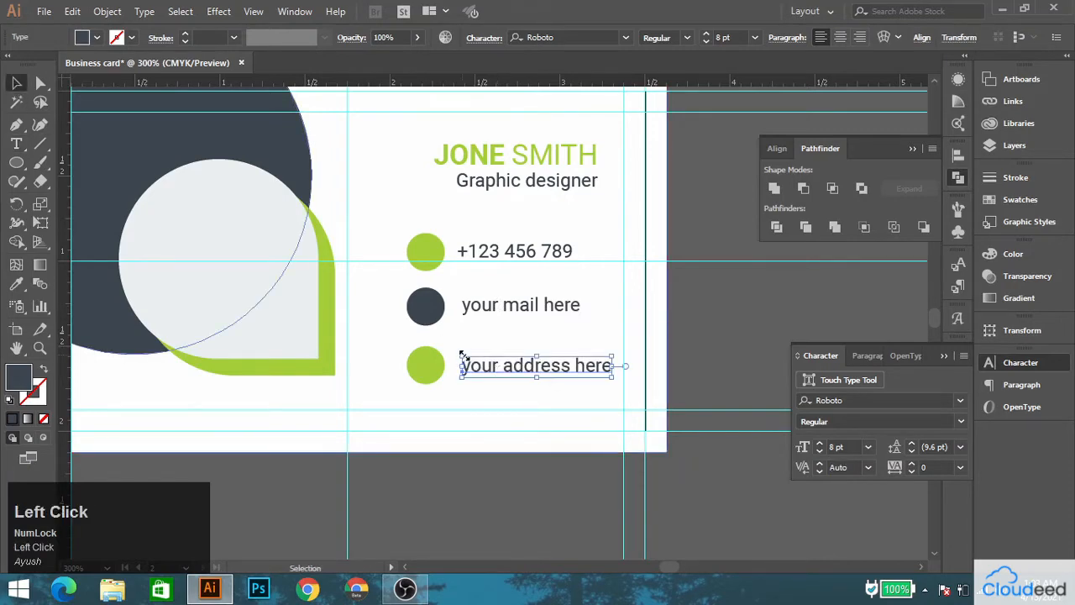
Align the phone, mail and address lines along their left edges.
left_click(513, 306, "shift")
left_click(889, 39)
left_click(731, 82)
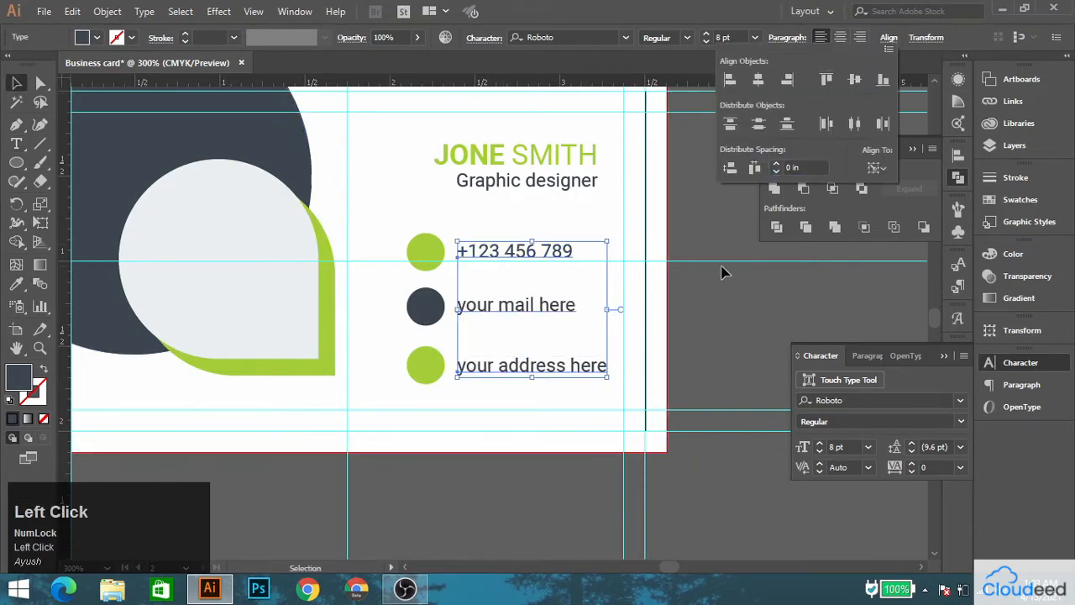
left_click(725, 271)
Center the address line vertically on the lower small circle and the mail line on the middle one.
left_click(427, 361)
left_click(489, 367, "shift")
left_click(594, 37)
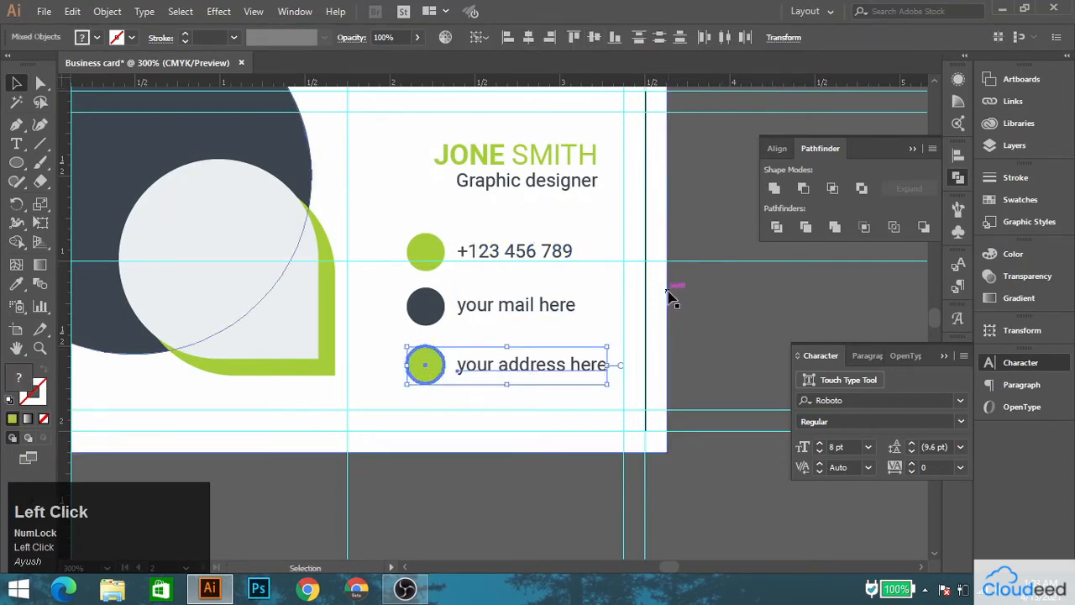
left_click(676, 300)
left_click(432, 308)
left_click(507, 310, "shift")
left_click(594, 37)
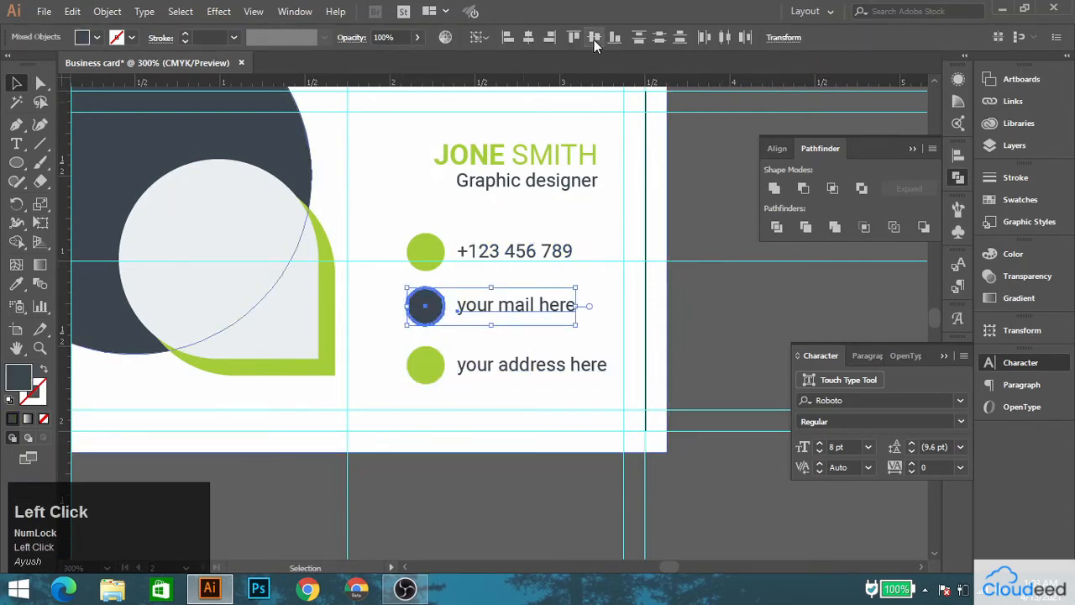
Align the phone, mail and address lines on the second side along their right edges.
left_click(504, 238)
scroll(492, 242, "down", 1)
key("space")
left_click_drag(514, 255, 468, 252)
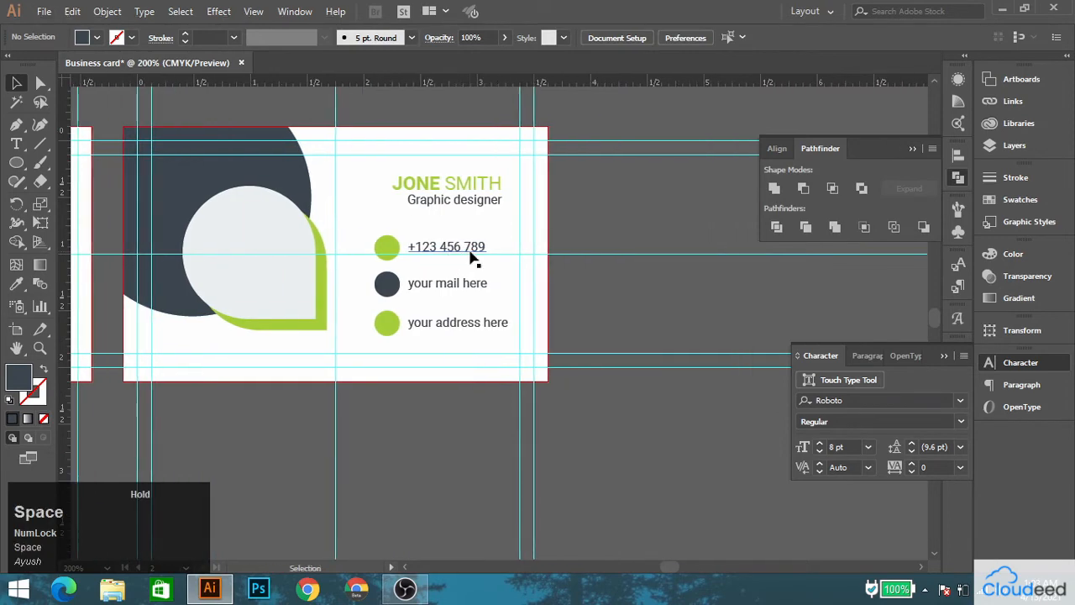
left_click_drag(351, 237, 725, 232)
left_click_drag(282, 96, 210, 193)
left_click_drag(588, 348, 322, 263)
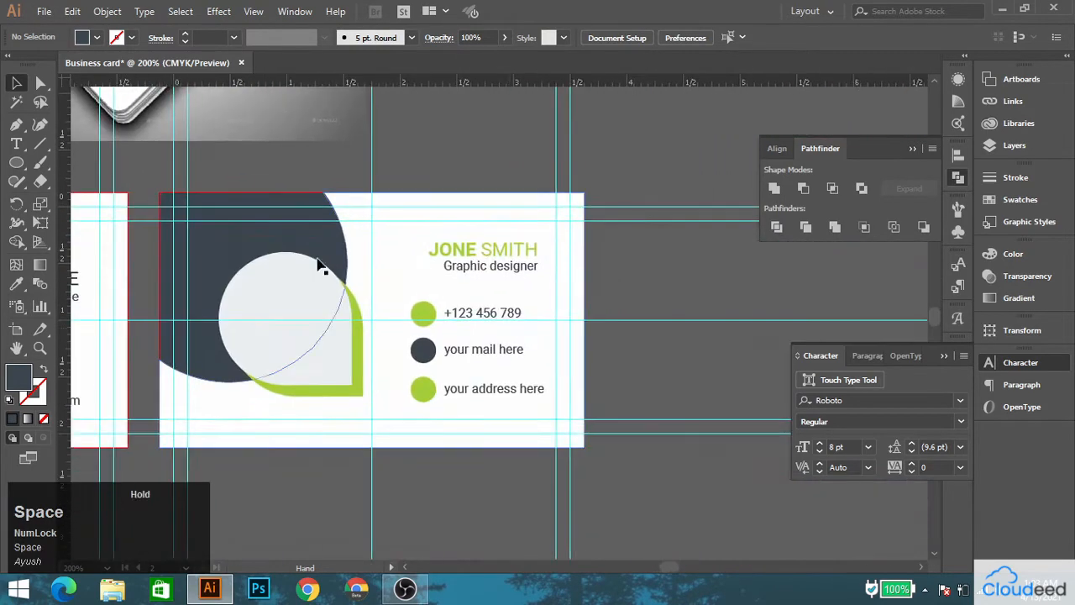
scroll(494, 344, "up", 1)
left_click(477, 302)
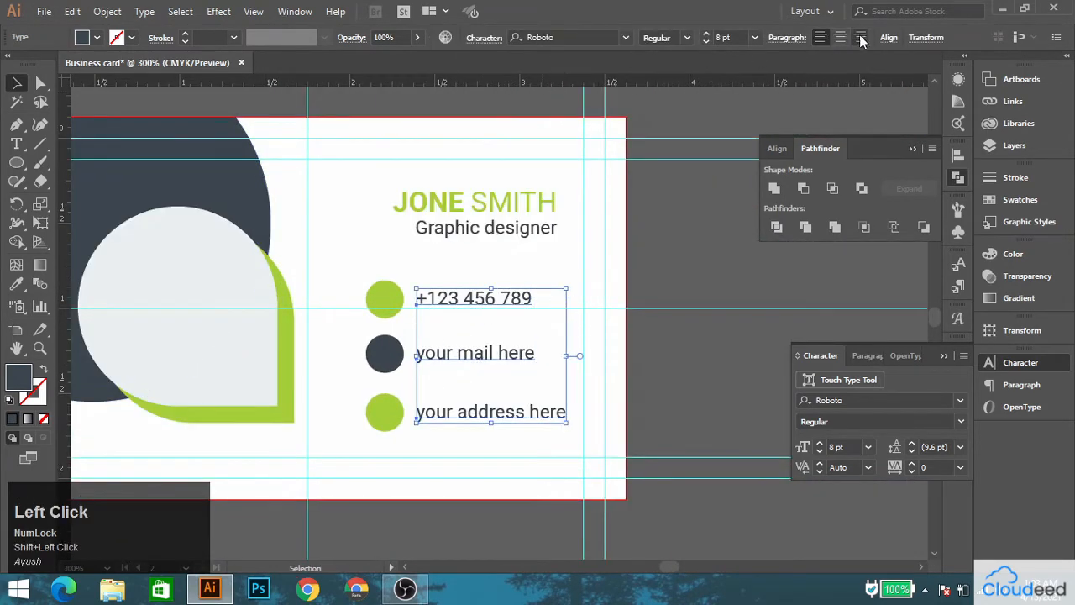
left_click(887, 38)
left_click(692, 306)
Move the phone, mail and address lines left together so the space beneath the name's right end is free.
left_click(542, 301)
left_click(532, 371, "shift")
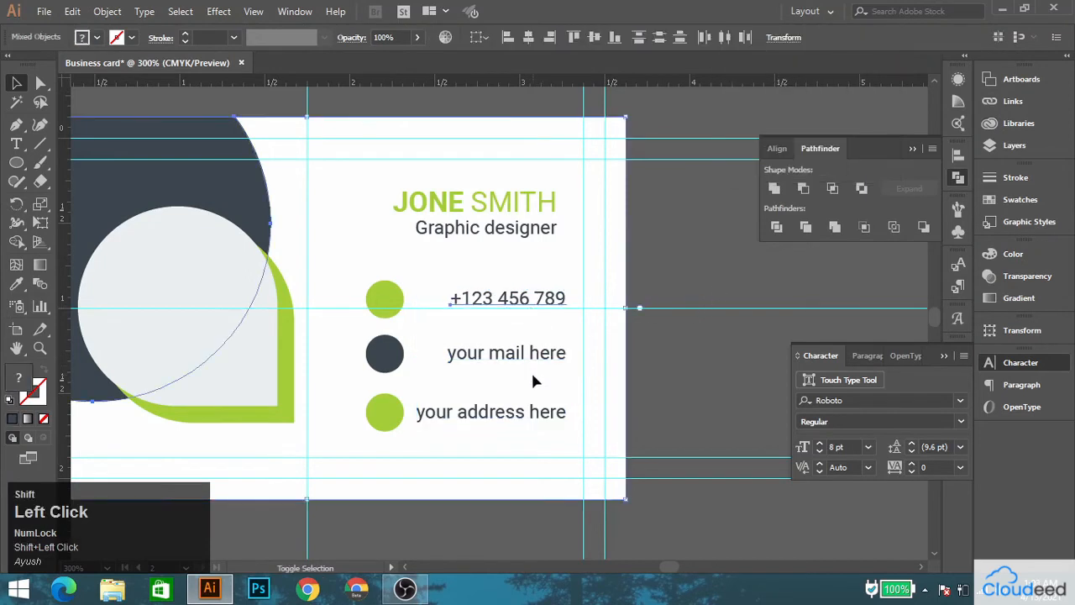
left_click(533, 371, "shift")
left_click(533, 356, "shift")
left_click(538, 413, "shift")
key("shift+Left")
key("shift+Left")
key("shift+Left")
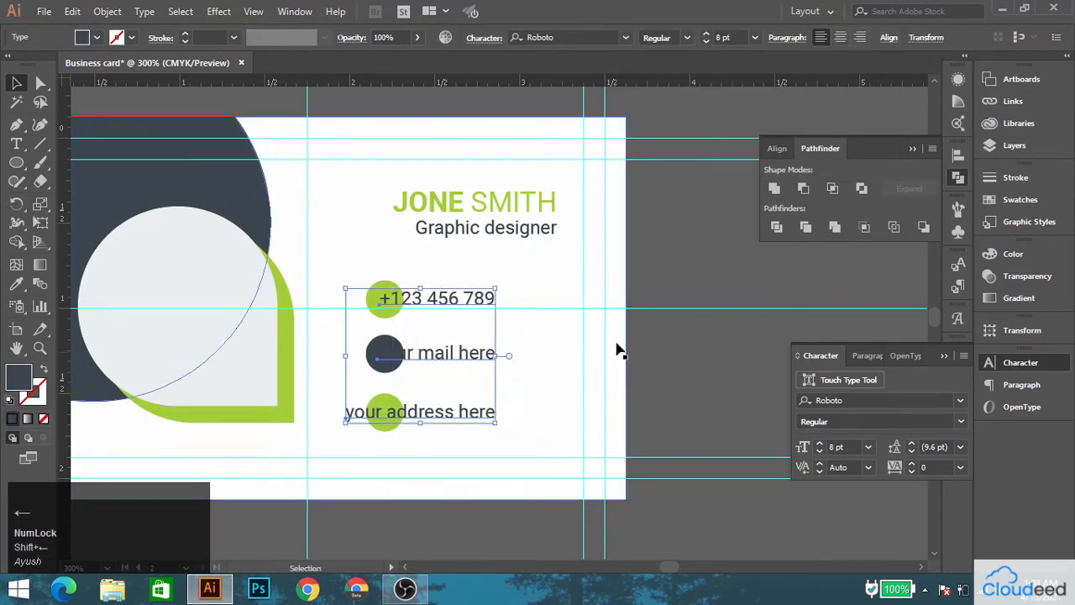
Move the three small circles to the right of the contact lines and align them with the name and title's right edge.
left_click(375, 296)
left_click(376, 353, "shift")
key("shift+Right")
key("shift+Right")
key("shift+Right")
key("shift+Right")
key("shift+Right")
key("shift+Right")
key("shift+Right")
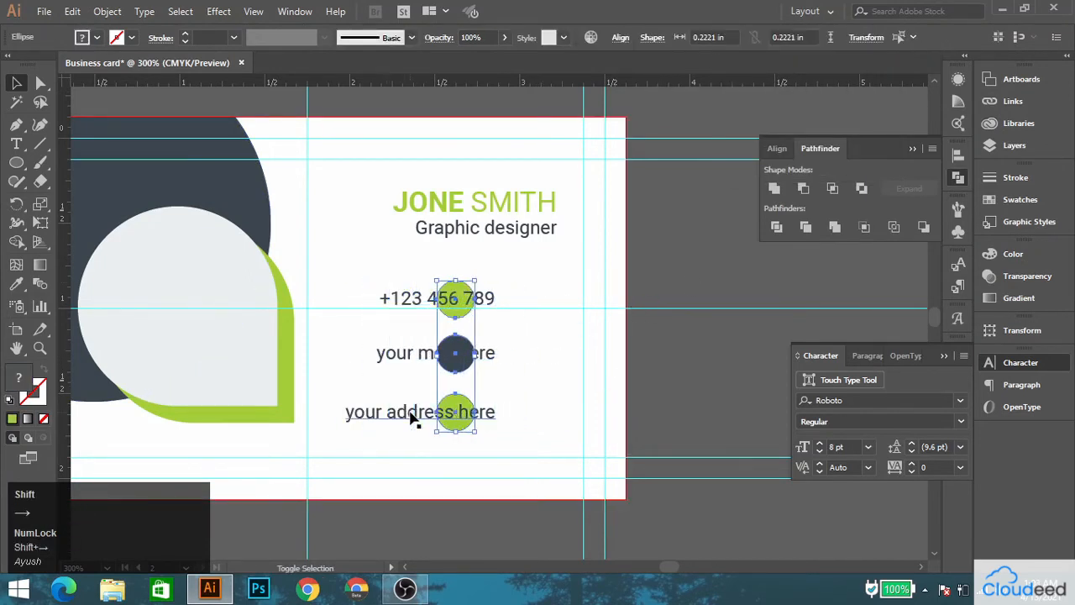
left_click(544, 198, "shift")
left_click(545, 196)
left_click(545, 37)
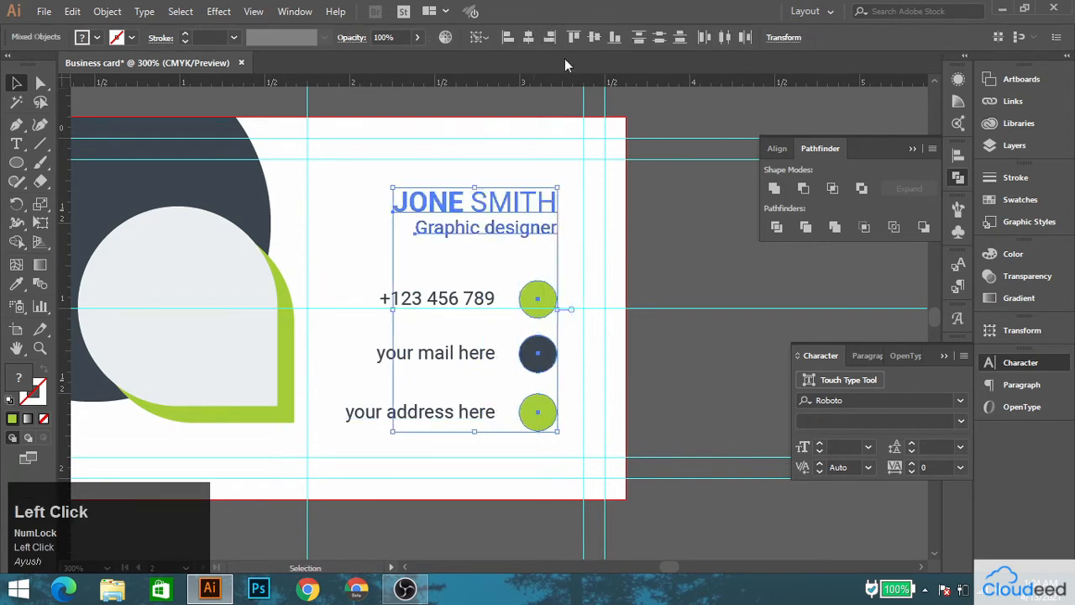
Nudge the phone, mail and address lines slightly right, closer to the circles.
left_click(689, 281)
left_click(446, 301)
left_click(458, 357, "shift")
left_click(460, 412, "shift")
key("Right")
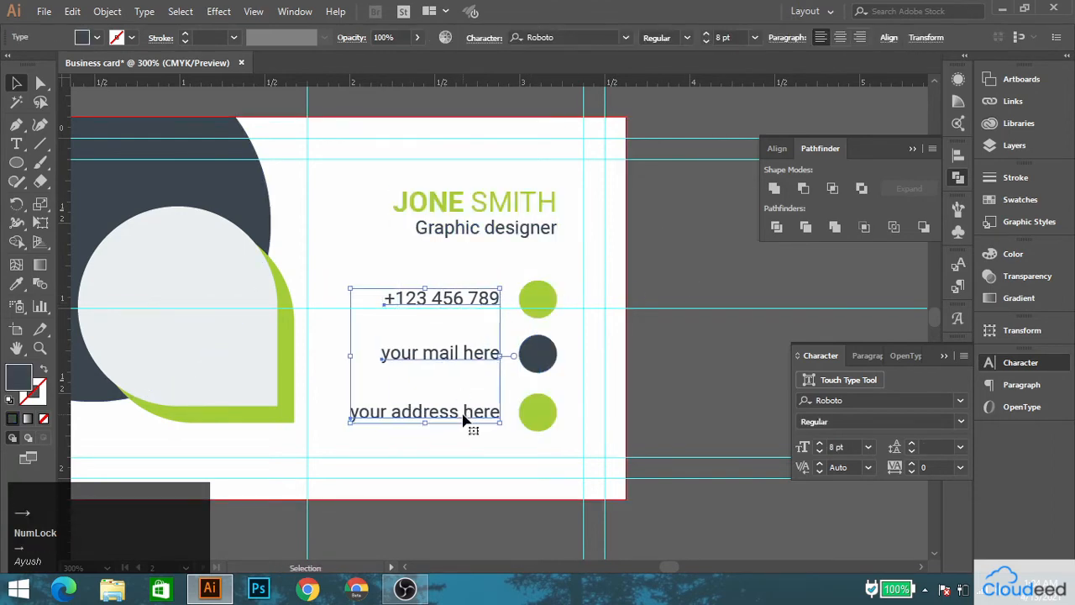
Center the front card's website address vertically on its green circle and undo the stray change to the circle.
left_click(700, 311)
scroll(451, 220, "down", 1, "alt")
left_click_drag(451, 221, 774, 291)
left_click_drag(387, 326, 333, 221)
left_click_drag(252, 386, 164, 379, "alt")
scroll(175, 356, "up", 3, "alt")
left_click(285, 341, "shift")
left_click(595, 38)
left_click(423, 522)
left_click(157, 359)
key("ctrl+z")
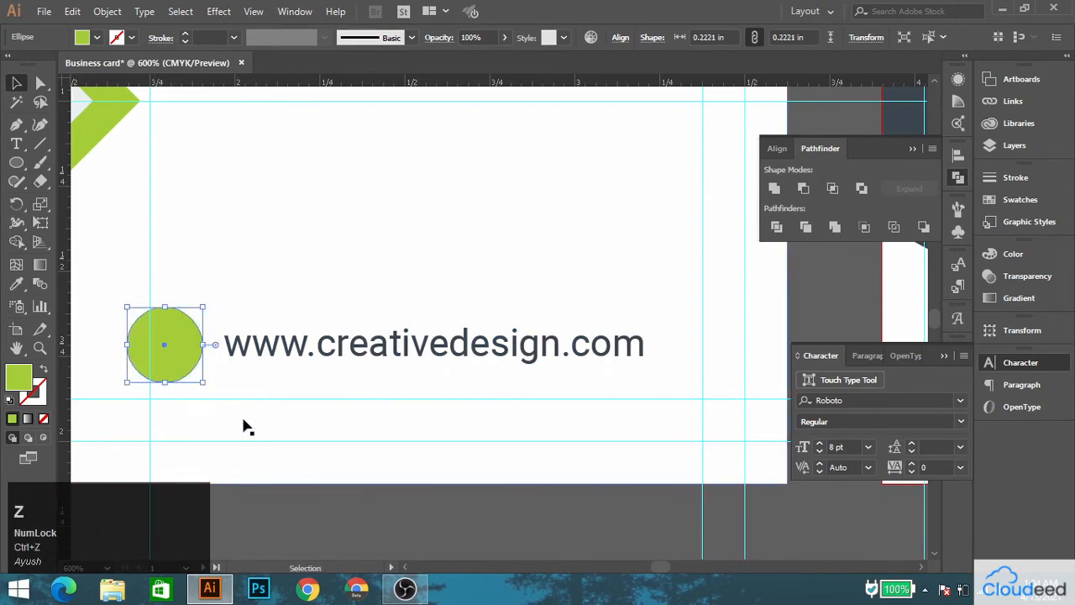
left_click(245, 425)
Shrink the three contact circles on the second side slightly, keeping them equal in size.
scroll(288, 419, "down", 5, "alt")
scroll(747, 339, "up", 3, "alt")
scroll(746, 339, "up", 1, "alt")
left_click_drag(840, 332, 513, 293)
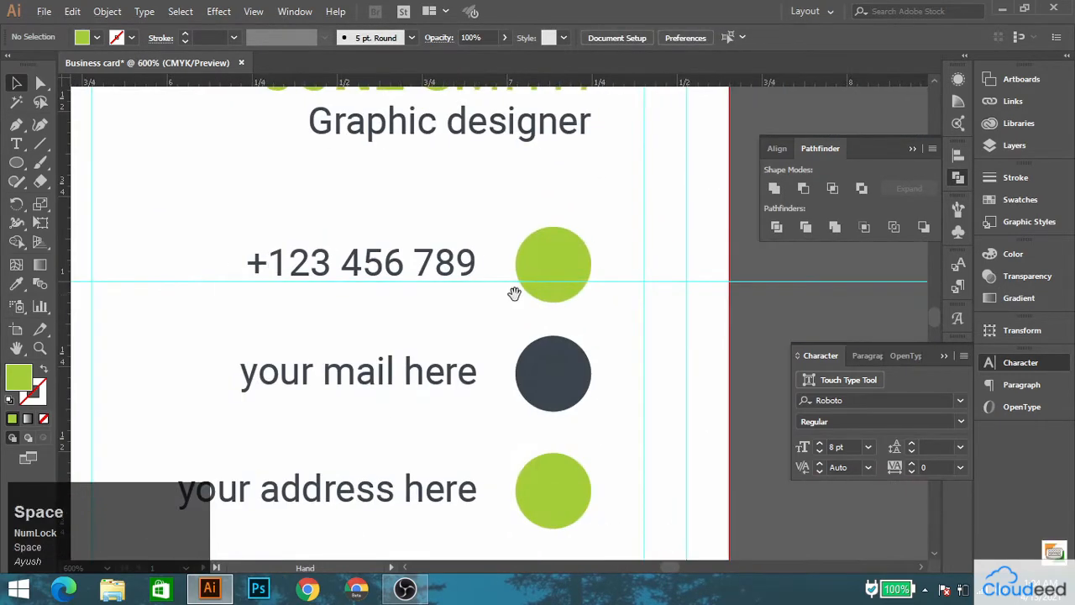
left_click(550, 275)
left_click(554, 370, "shift")
left_click_drag(553, 535, 555, 499, "alt+shift")
left_click(522, 333)
Center the phone, mail and address lines vertically with their respective circles.
left_click(540, 300)
left_click(455, 269, "shift")
left_click(594, 37)
left_click(445, 374)
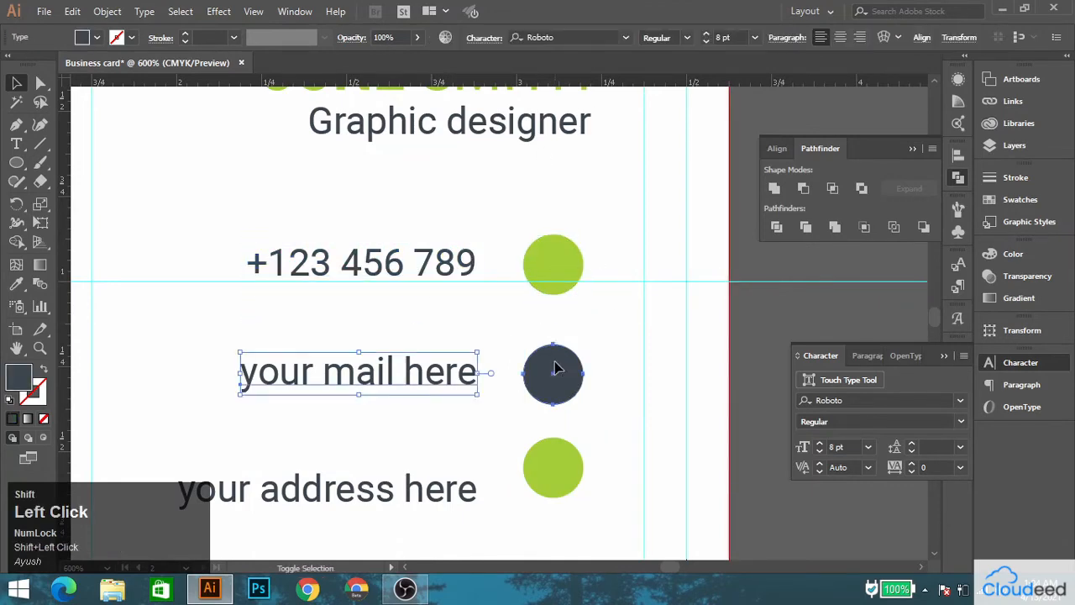
left_click(555, 368, "shift")
left_click(594, 38)
left_click(542, 475)
left_click(434, 485, "shift")
left_click(594, 38)
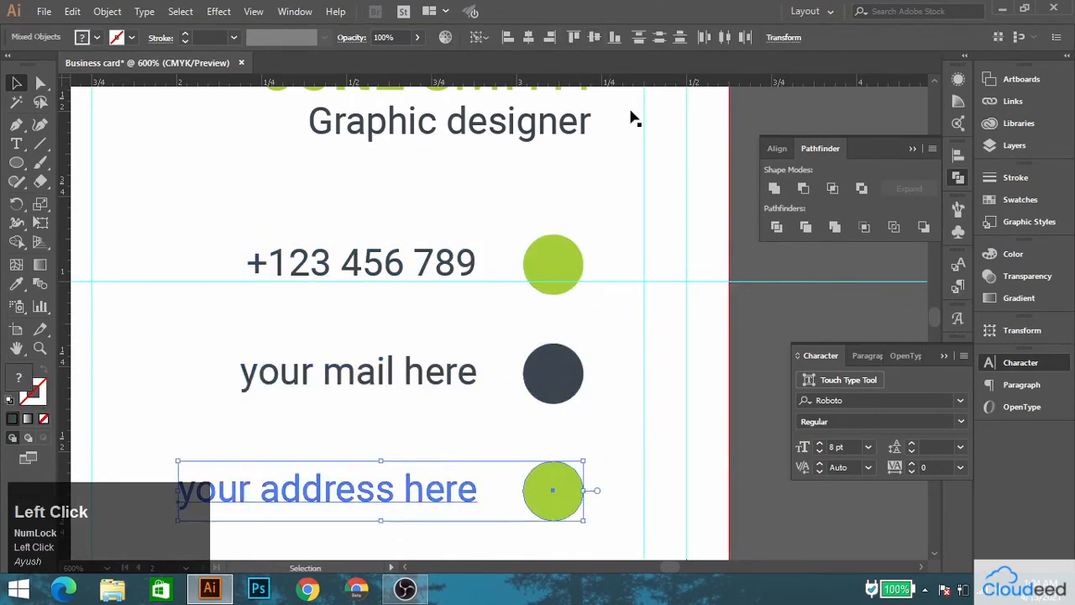
left_click(778, 308)
Replace the circle beside the front card's website address with a copy of the second side's smaller green circle.
scroll(495, 361, "down", 3, "alt")
left_click_drag(502, 350, 840, 231)
left_click_drag(850, 286, 759, 358, "alt")
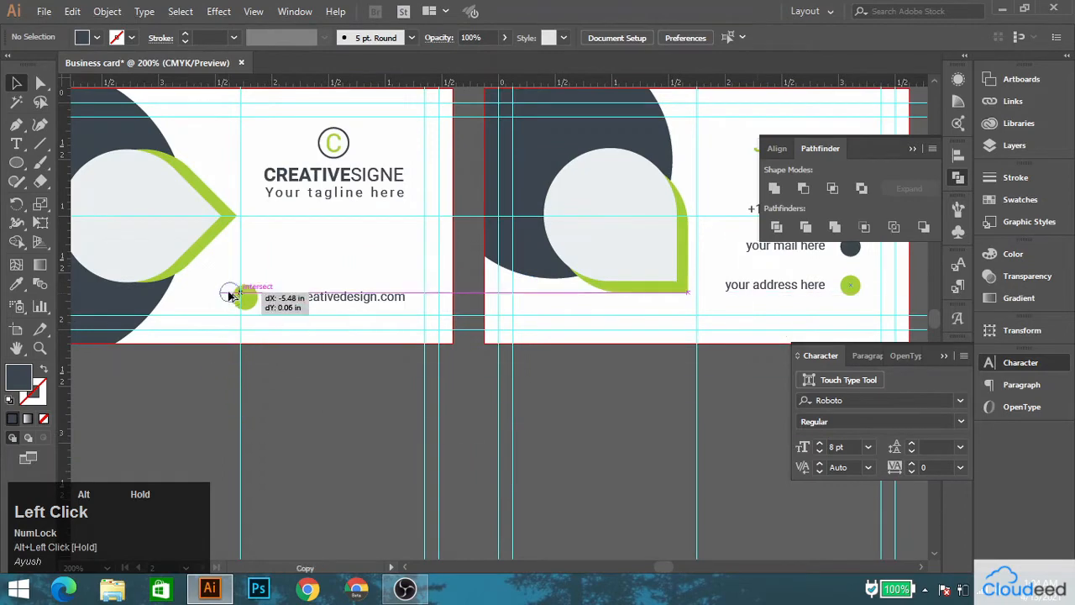
scroll(236, 294, "up", 3, "alt")
left_click_drag(233, 294, 255, 292, "alt")
Center the smaller green circle and the website address vertically on each other.
left_click(252, 298)
left_click(396, 289, "shift")
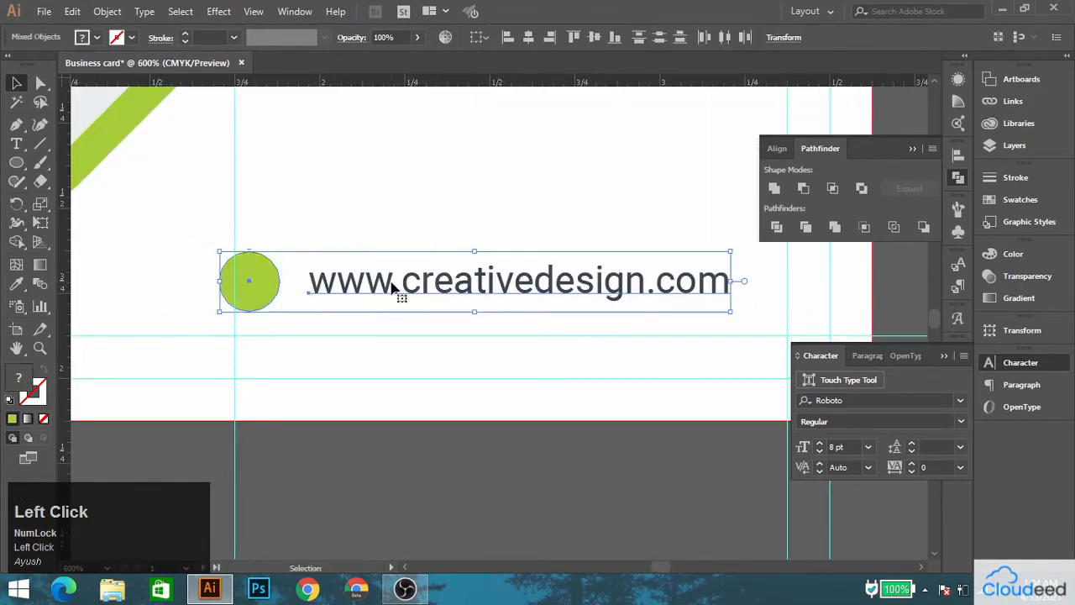
left_click(593, 39)
left_click(413, 332)
scroll(413, 333, "down", 3, "alt")
key("space")
left_click_drag(559, 285, 359, 311)
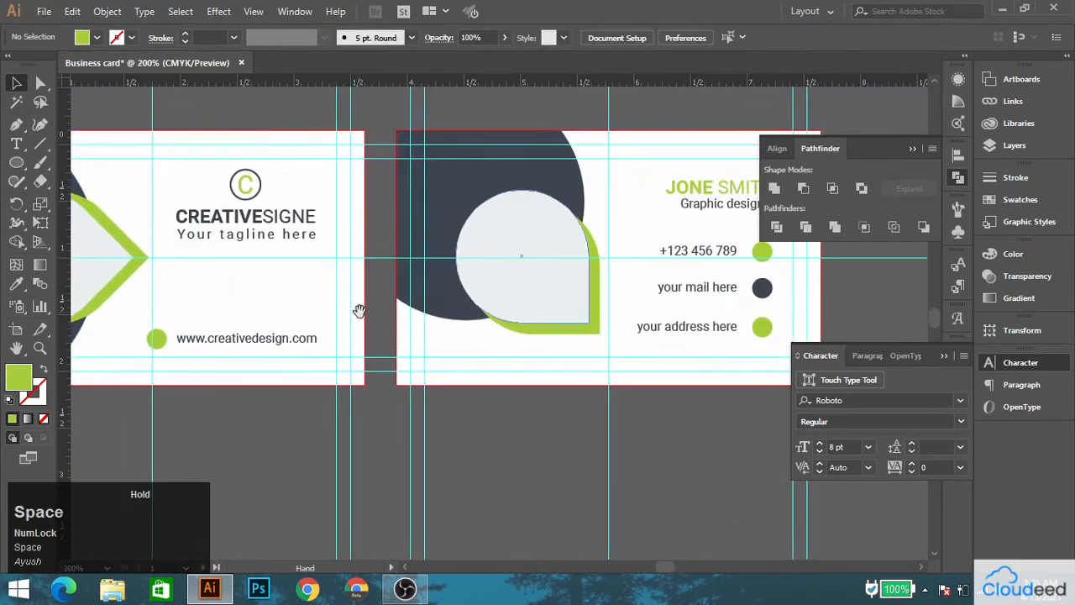
key("space")
left_click_drag(574, 231, 410, 264)
left_click_drag(400, 310, 706, 263)
Switch to Chrome, open pexels.com and search for "city" photos.
left_click(309, 592)
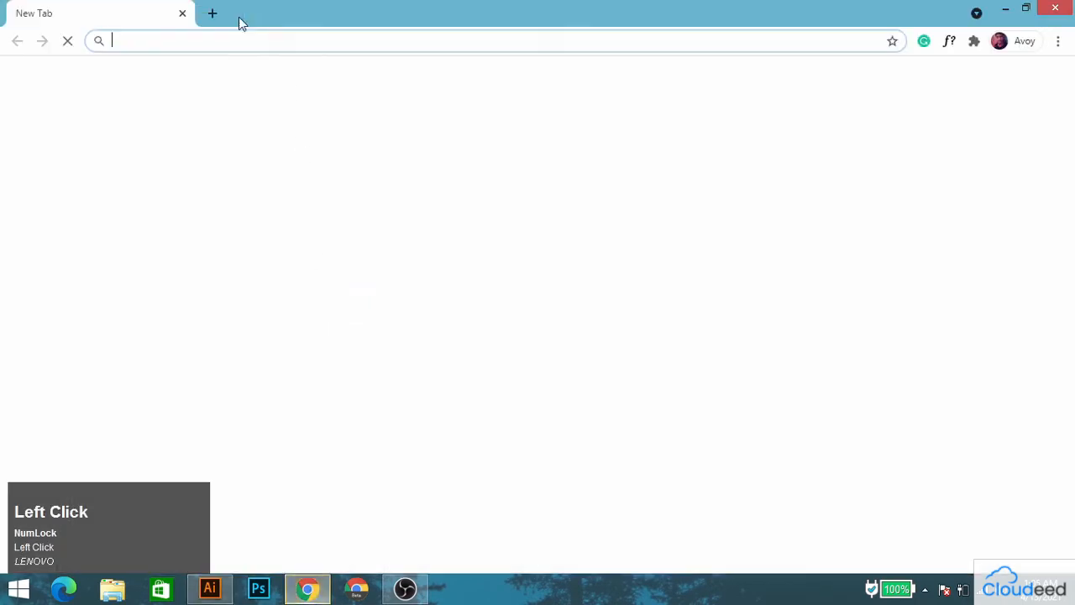
left_click(235, 40)
type("pexe")
key("Return")
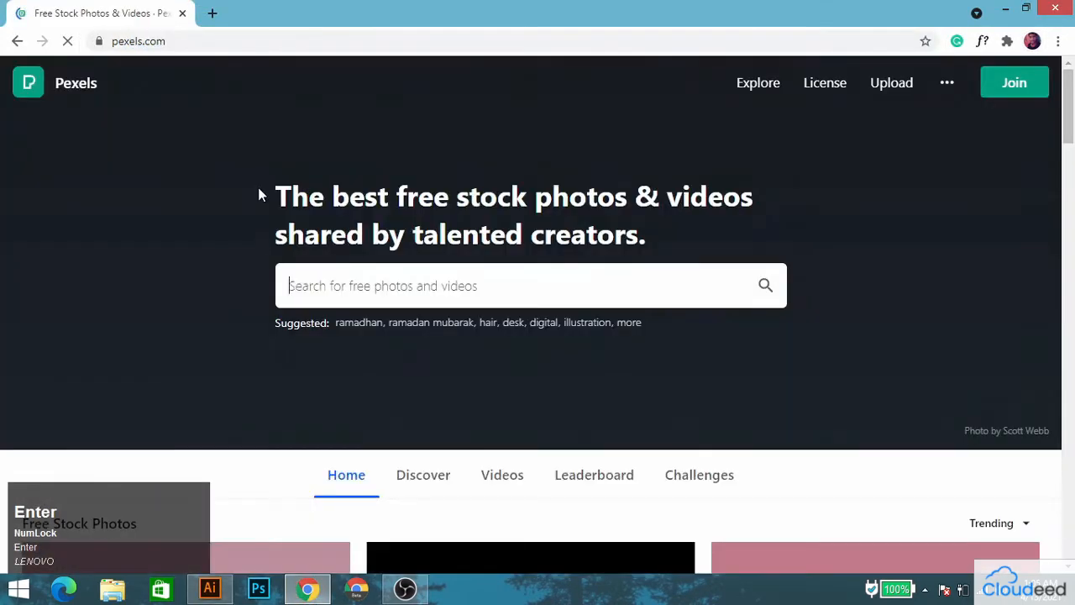
left_click(405, 286)
type("city")
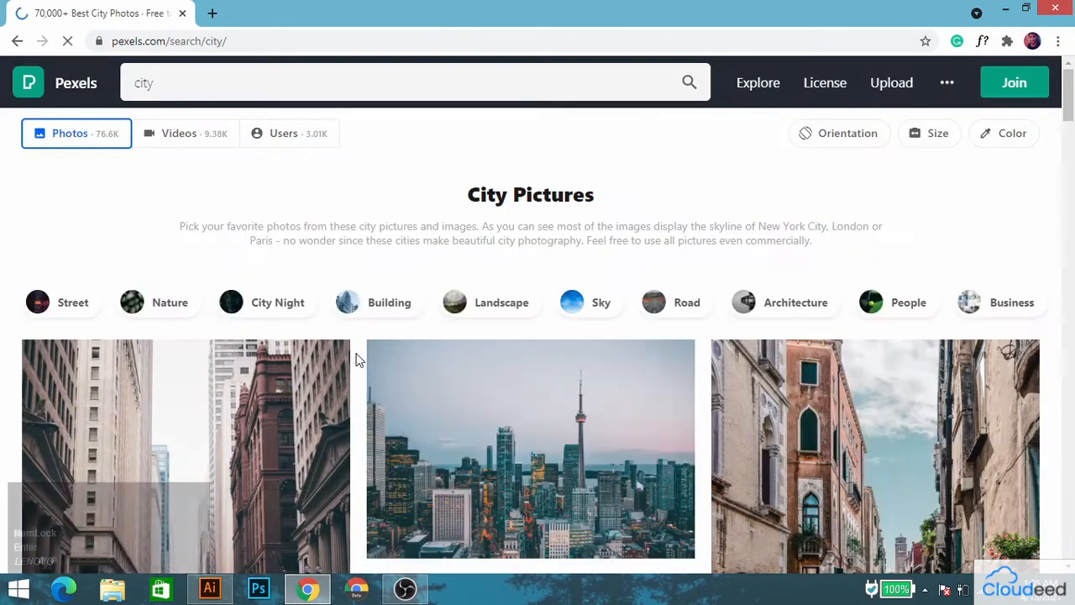
Download the CN Tower in Toronto photo and show the downloaded file in its folder.
scroll(356, 360, "down", 3)
left_click(504, 193)
left_click(881, 92)
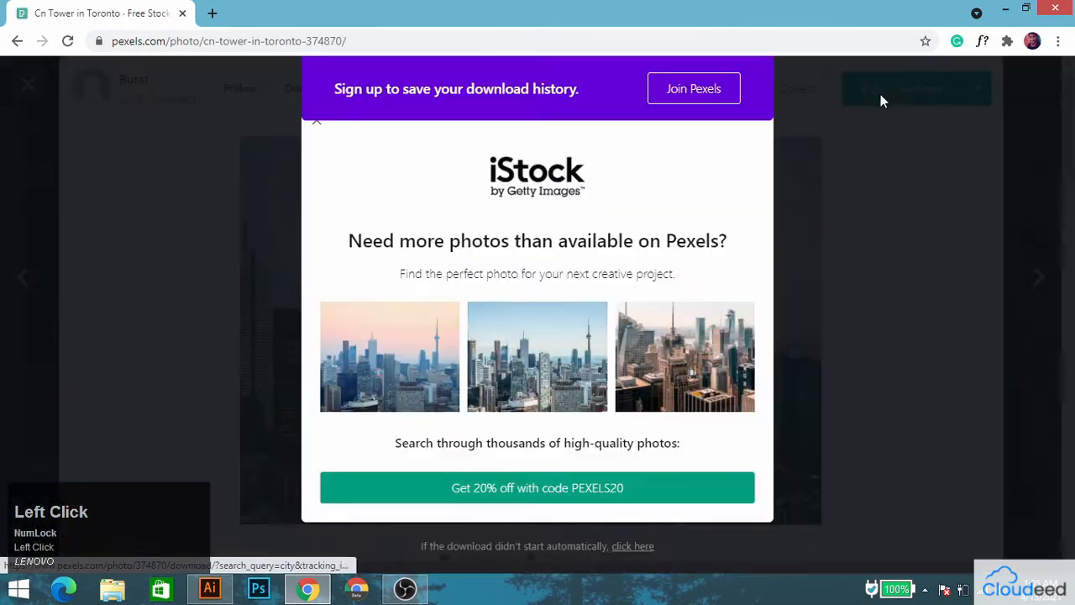
right_click(118, 551)
left_click(173, 510)
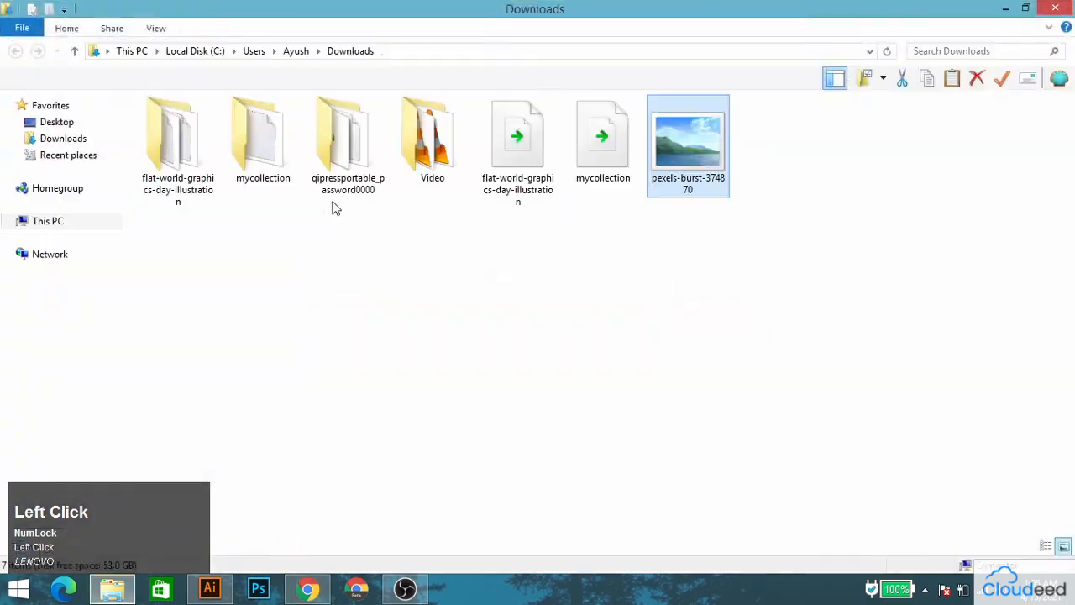
Switch back to Illustrator and place pexels-burst-374870 from Downloads over the front card's light grey teardrop.
left_click(210, 588)
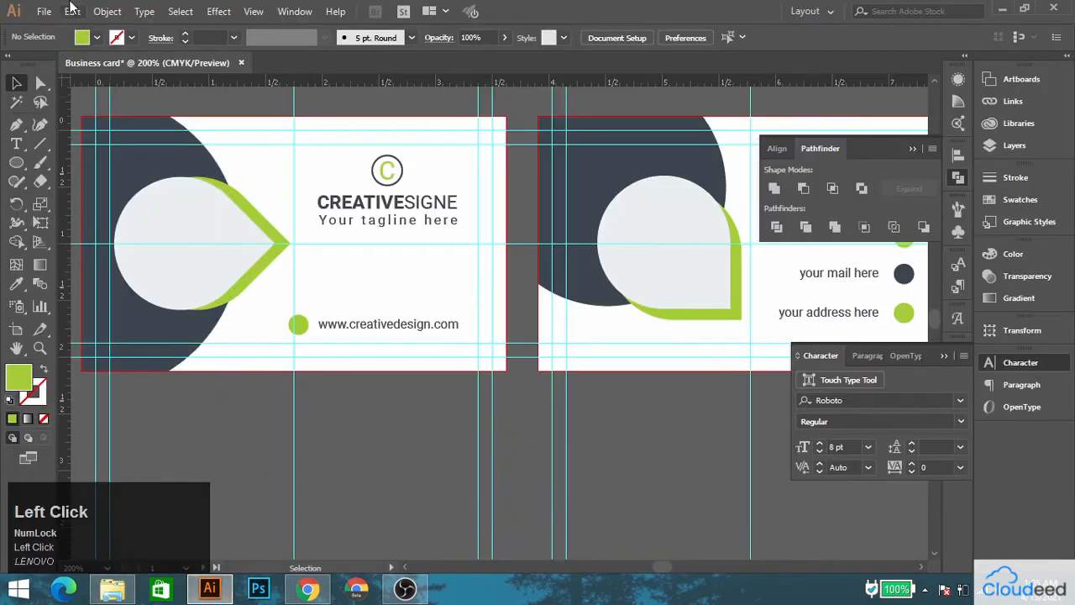
left_click(41, 9)
left_click(73, 200)
left_click(57, 132)
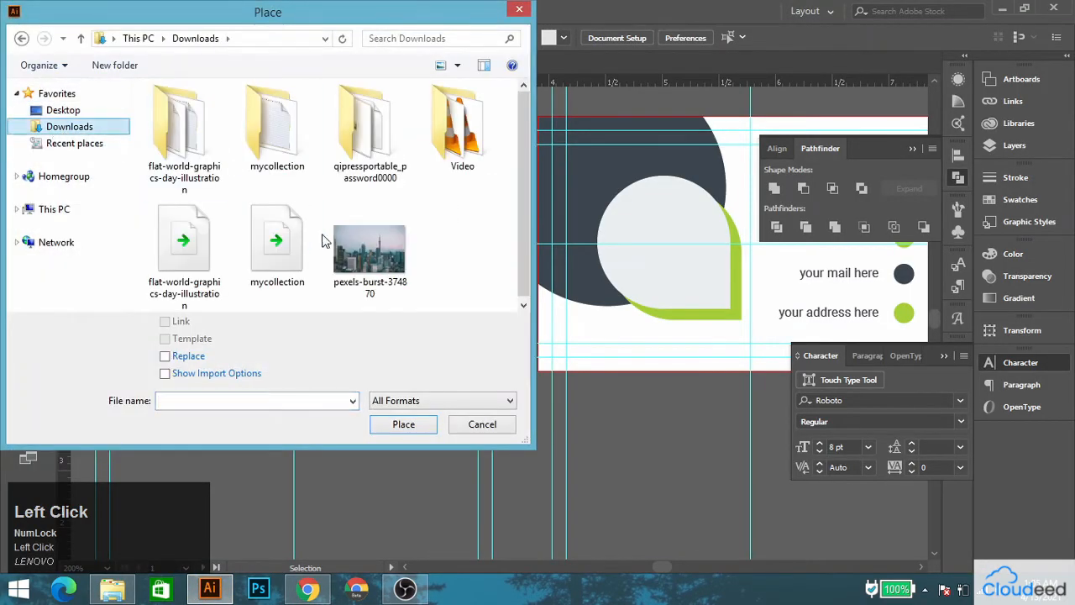
left_click(353, 252)
left_click(392, 428)
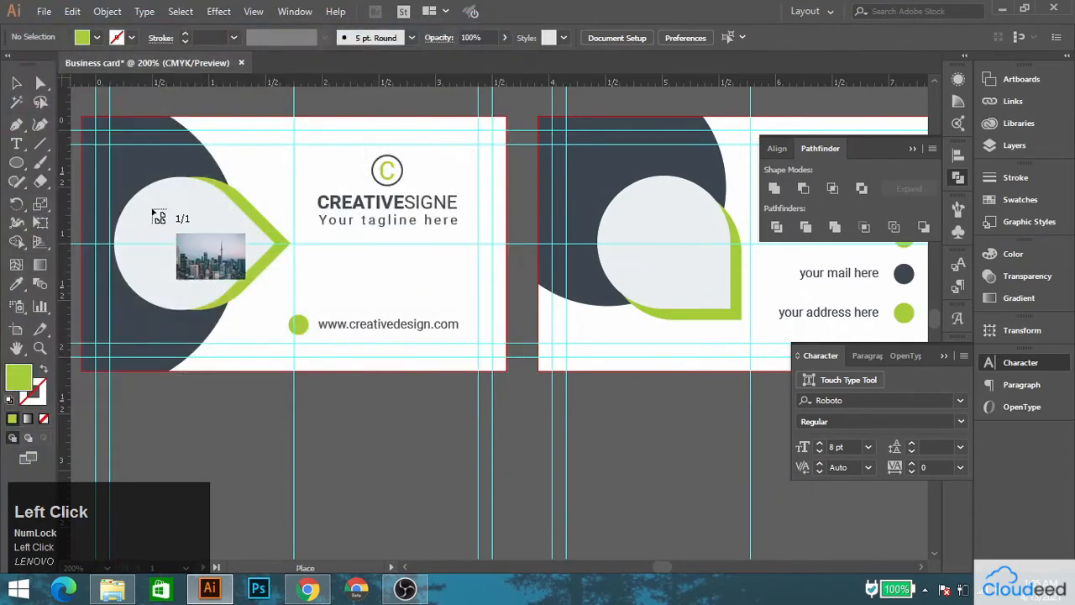
left_click_drag(96, 171, 308, 313)
Move the city photo down off the teardrop and bring the light grey teardrop to the front.
scroll(189, 235, "up", 2)
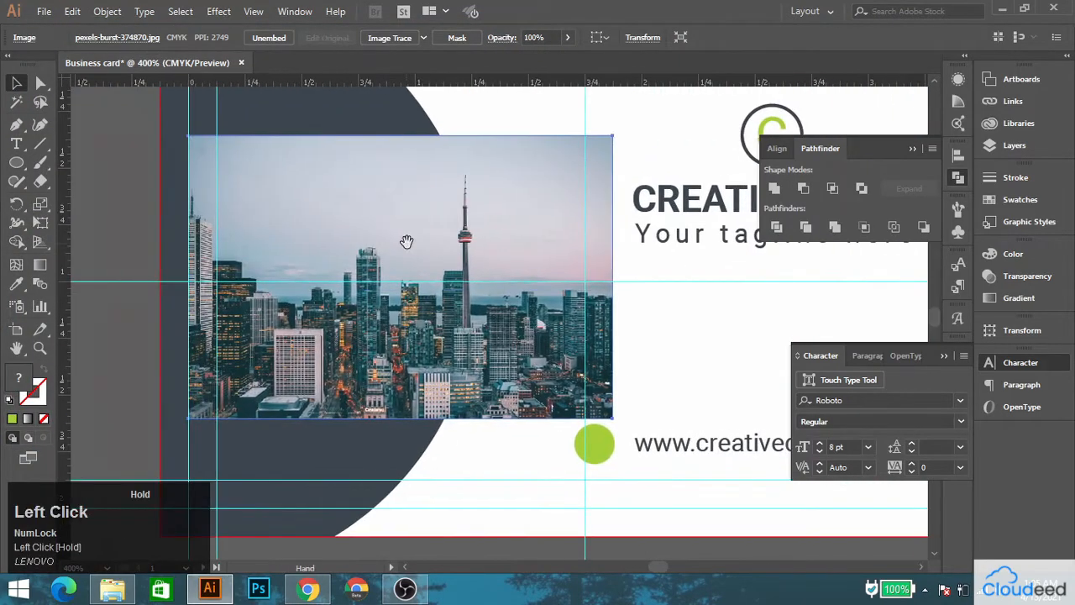
left_click_drag(405, 240, 420, 350)
left_click(404, 241)
right_click(402, 239)
left_click(448, 483)
left_click(580, 481)
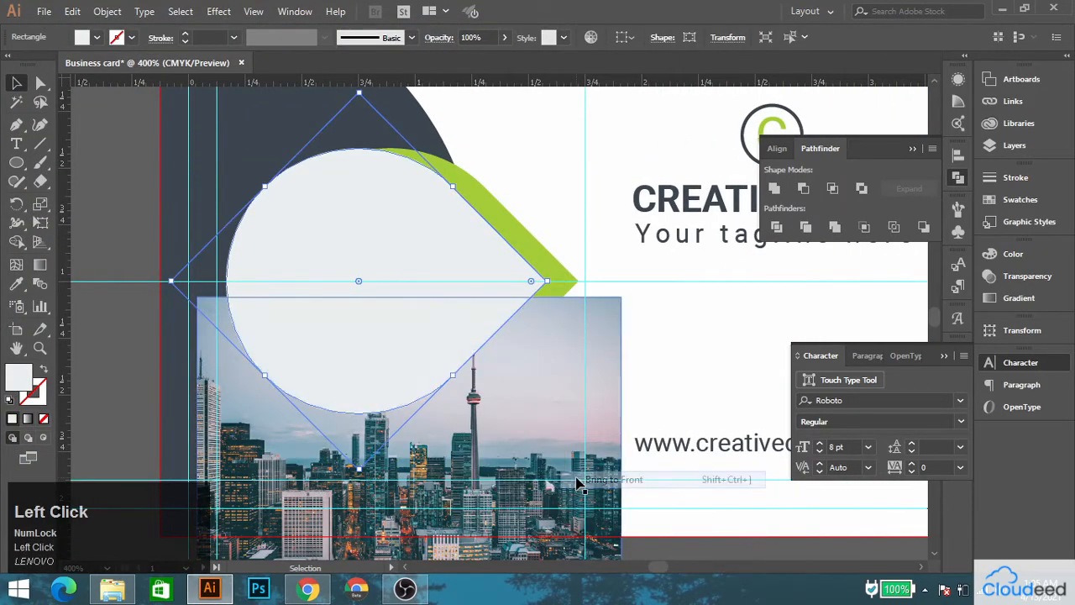
Position the city photo behind the teardrop and clip it to the teardrop with a clipping mask.
left_click_drag(542, 364, 516, 212)
left_click(390, 231, "shift")
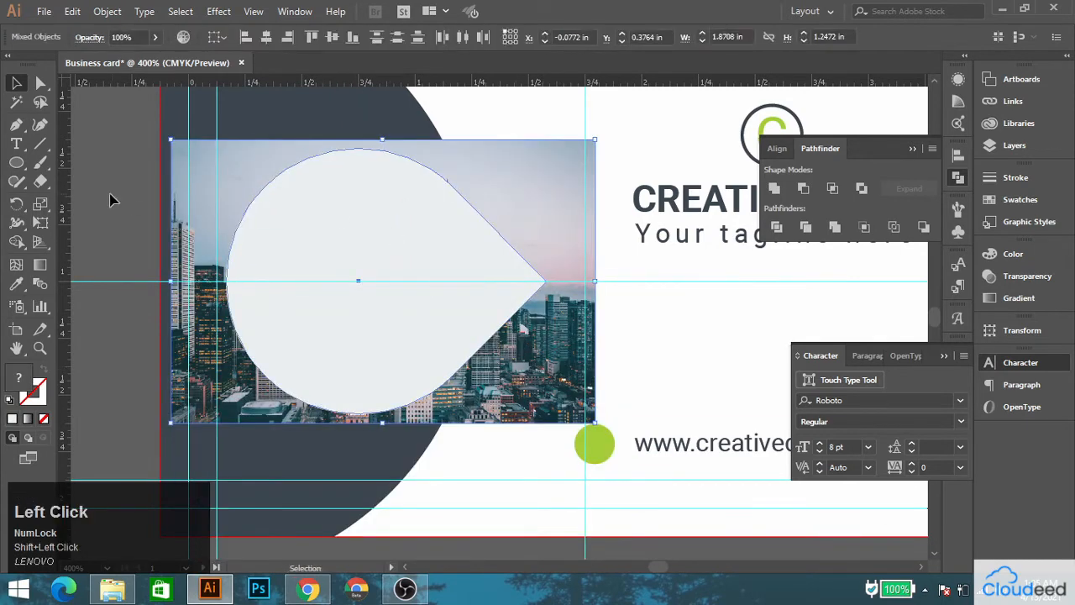
right_click(348, 183)
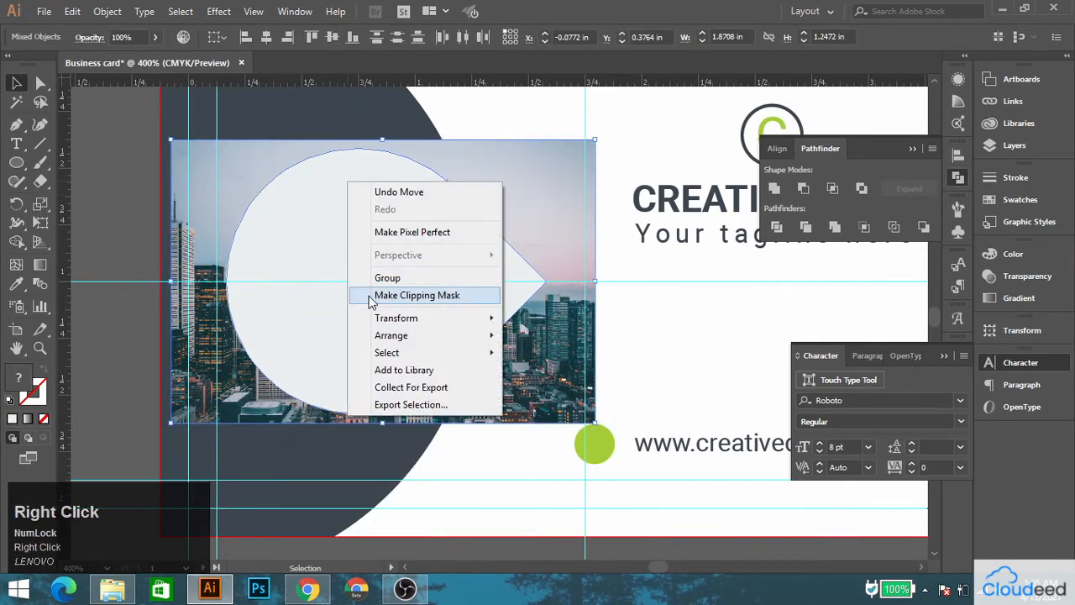
left_click(412, 295)
left_click(120, 235)
Return to Pexels in Chrome, close the city photo and search for "business man".
scroll(434, 255, "down", 2)
left_click_drag(675, 271, 502, 279)
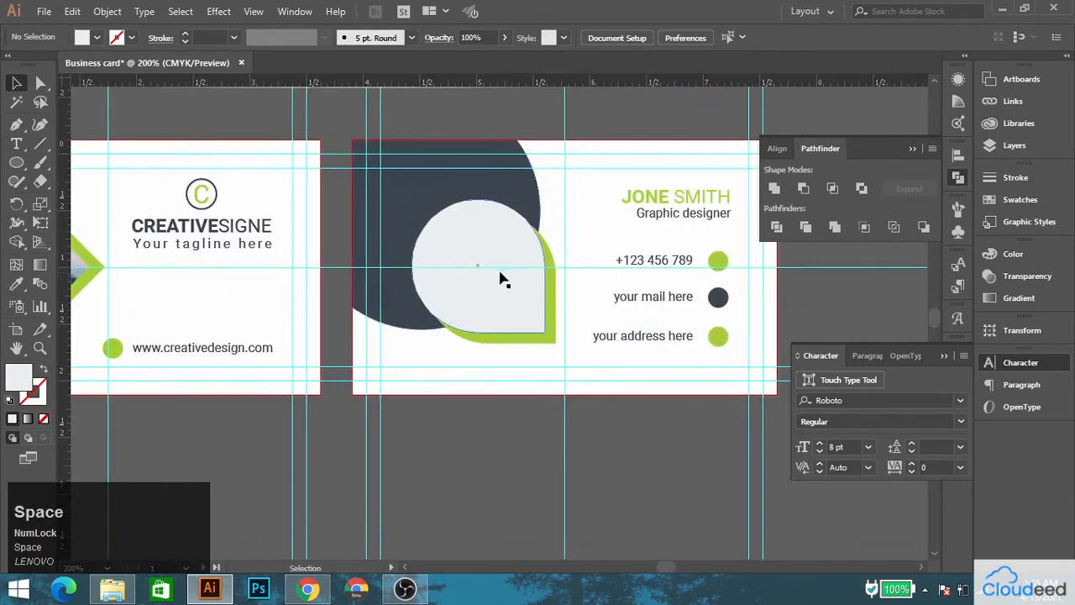
scroll(502, 277, "up", 1)
left_click(317, 594)
left_click(231, 114)
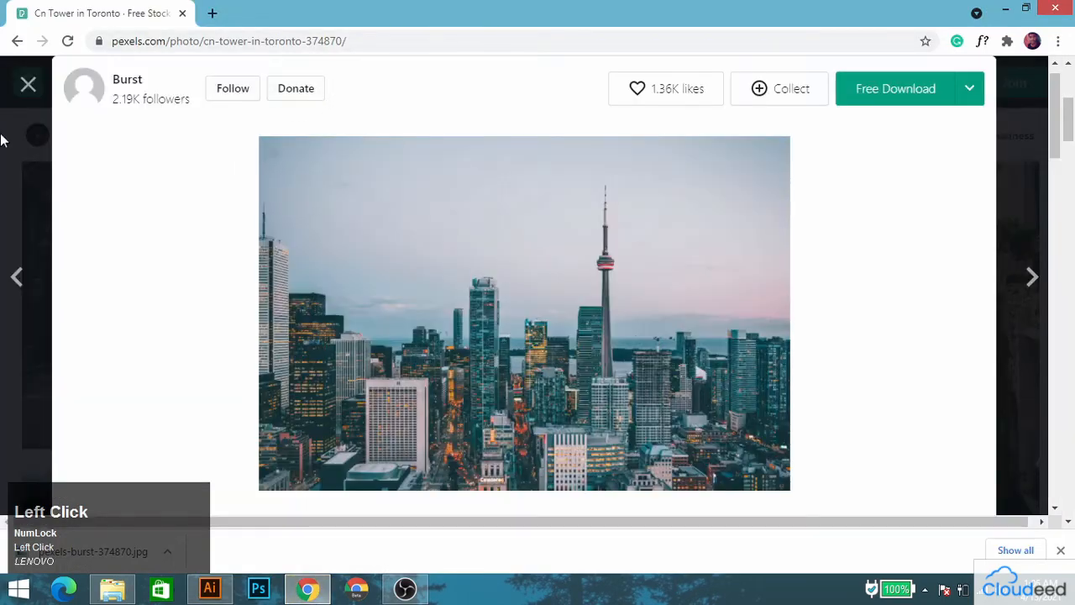
left_click(2, 137)
left_click(246, 89)
key("ctrl+a")
type("b")
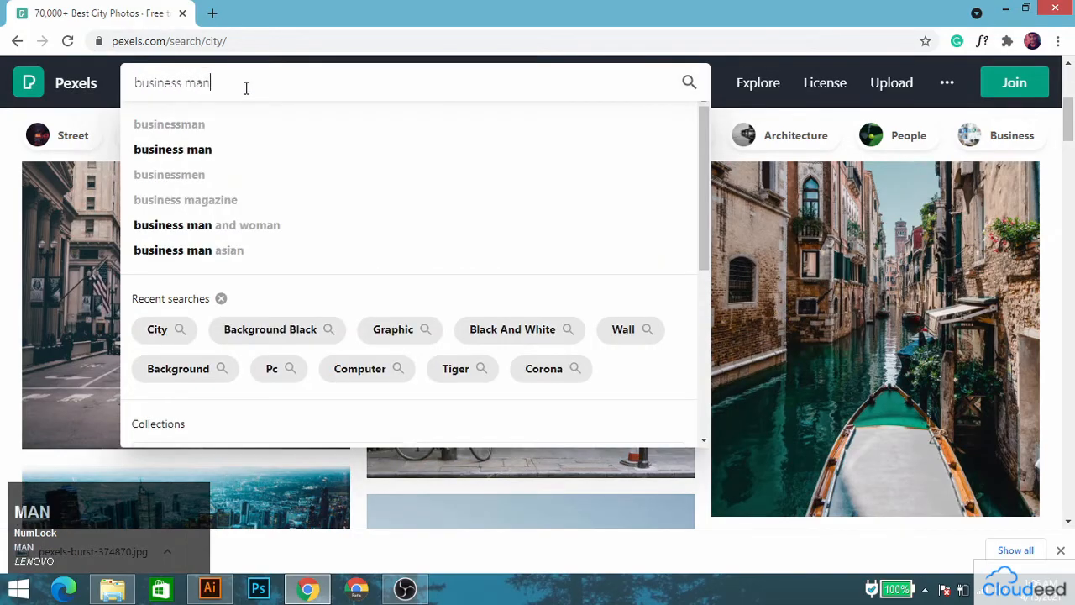
key("Return")
Browse the results and download the portrait of the man in glasses, white dress shirt and black blazer.
scroll(294, 277, "down", 6)
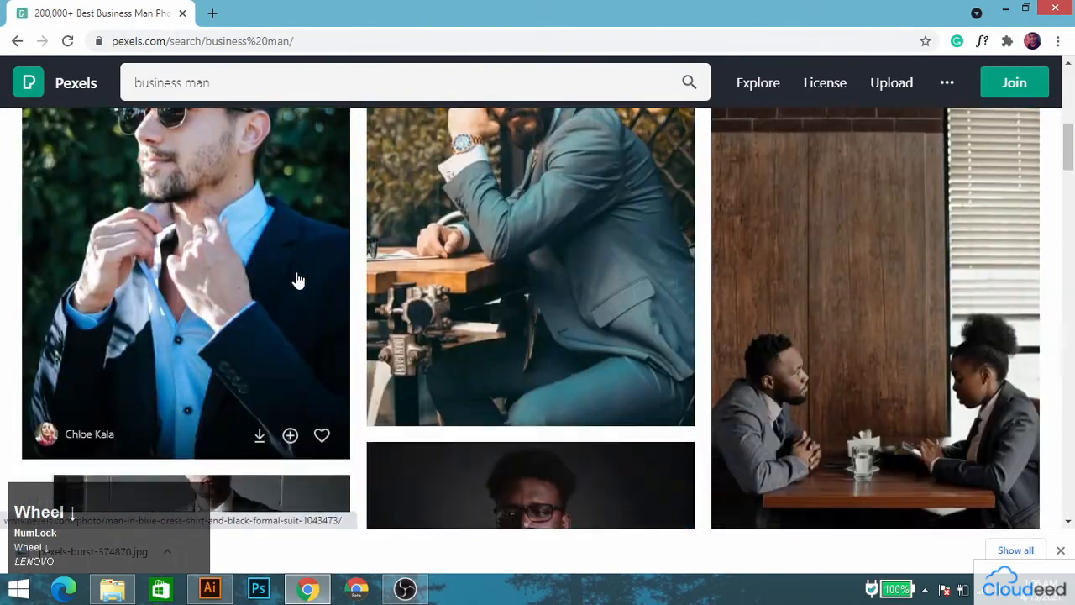
scroll(324, 288, "down", 10)
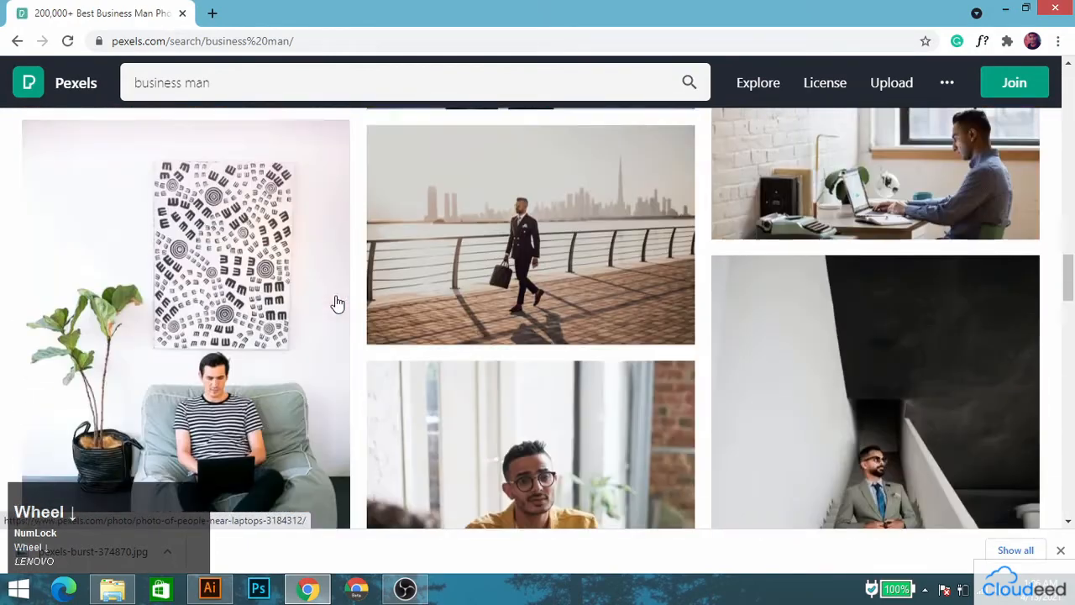
scroll(337, 304, "down", 5)
scroll(242, 292, "down", 8)
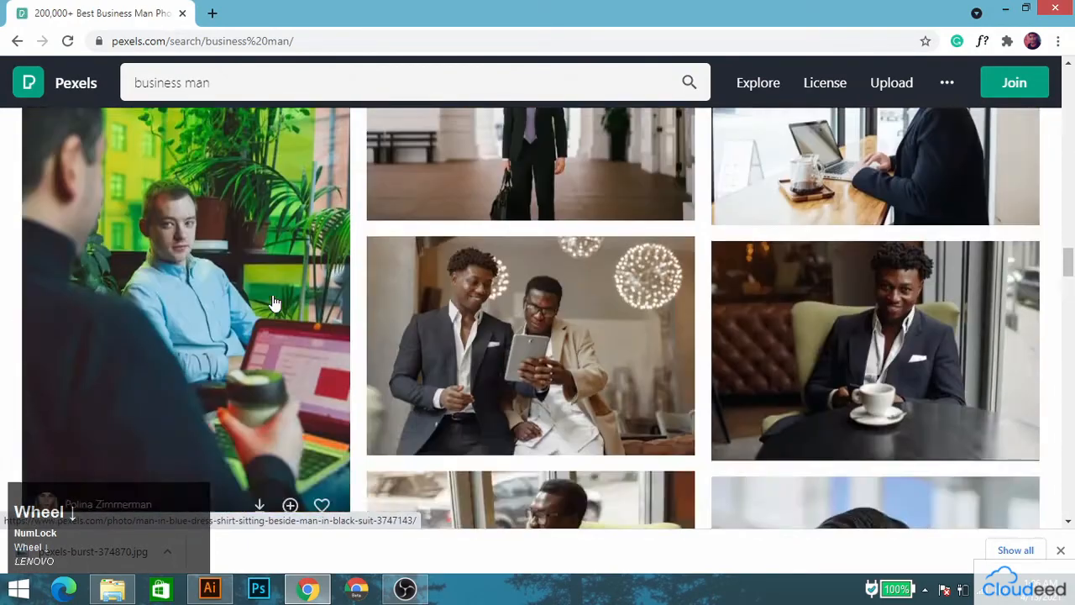
scroll(276, 300, "up", 3)
scroll(866, 330, "down", 5)
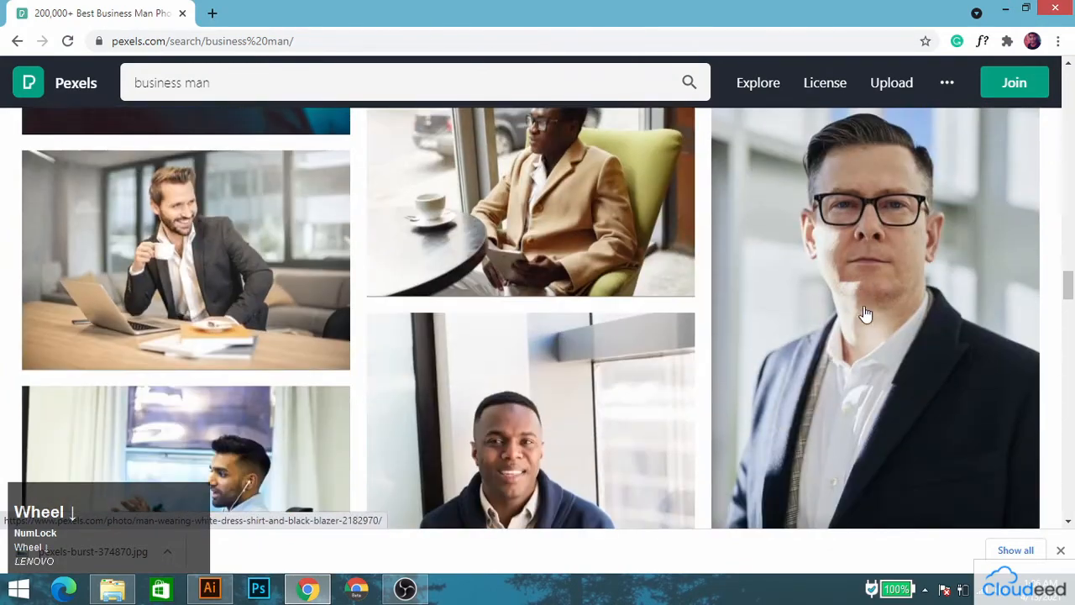
left_click(864, 312)
left_click(912, 89)
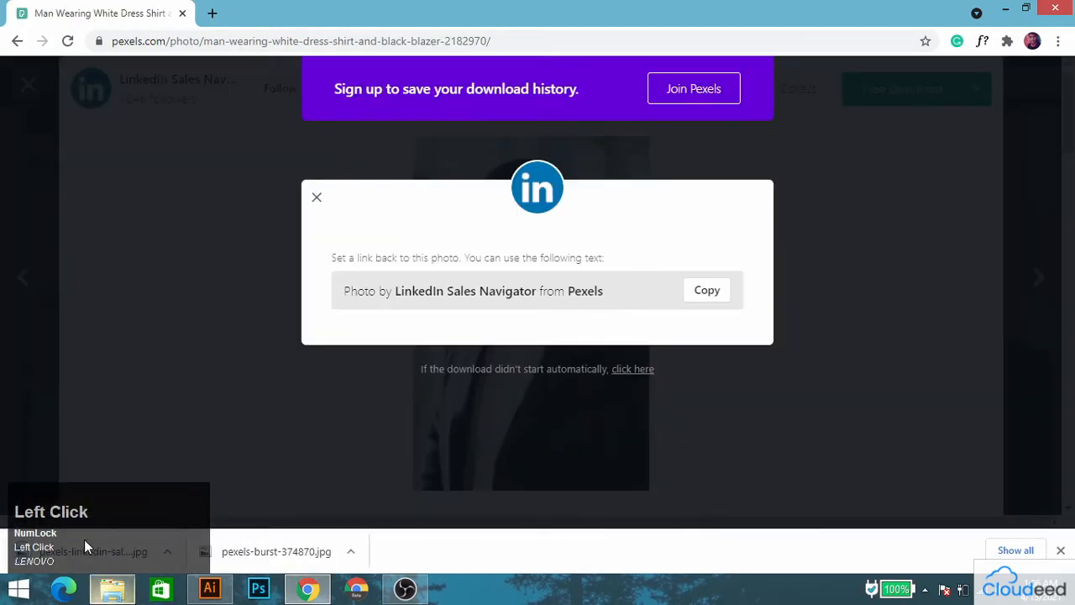
Switch to Illustrator, place the downloaded portrait of the man in glasses and move it down off the teardrop.
right_click(84, 546)
left_click(210, 588)
left_click(44, 11)
left_click(72, 266)
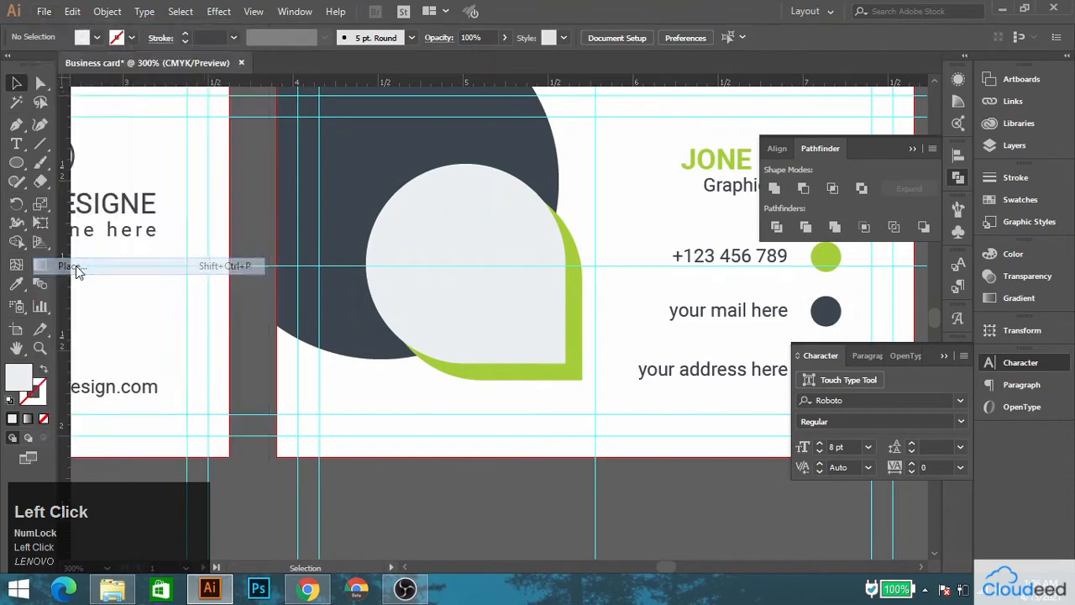
left_click(415, 432)
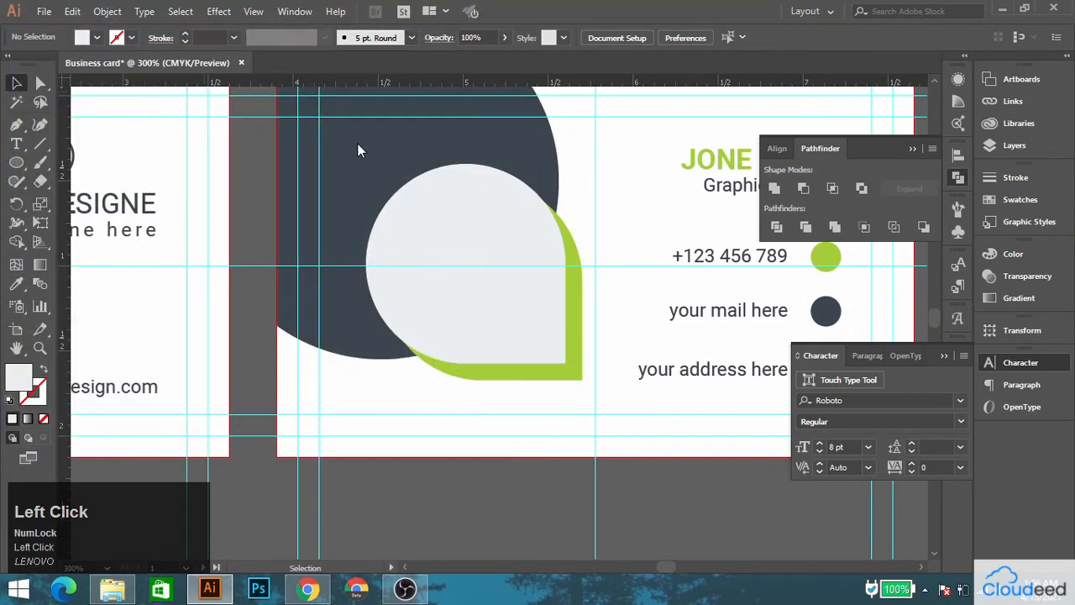
left_click(517, 315)
left_click_drag(516, 315, 474, 423)
Bring the light grey teardrop to the front, position the portrait behind it and clip the photo to the teardrop.
right_click(436, 205)
left_click(474, 447)
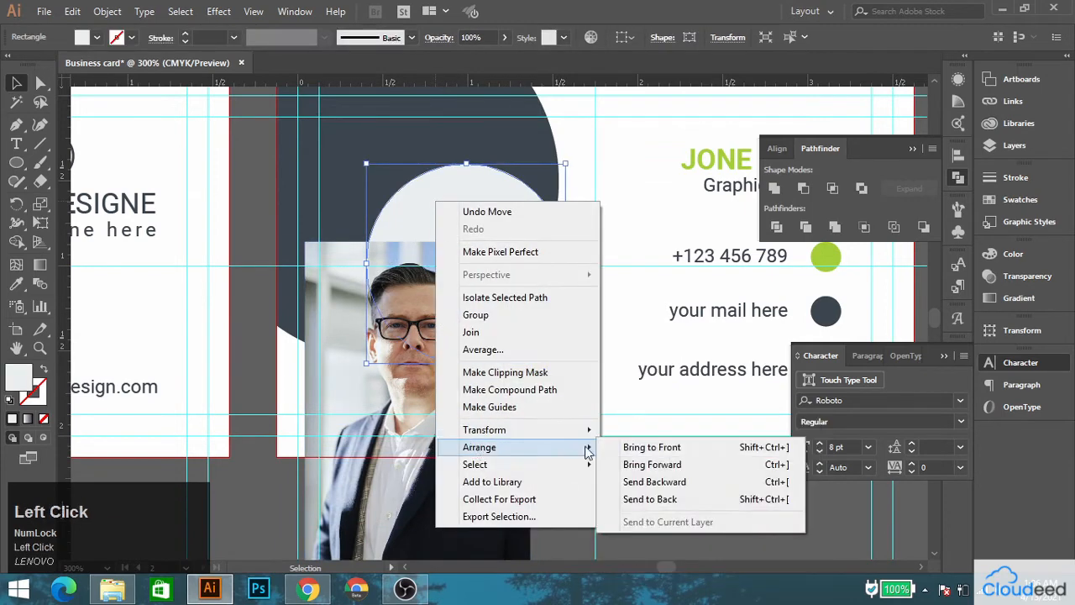
left_click(630, 445)
left_click_drag(403, 385, 448, 300)
right_click(453, 222)
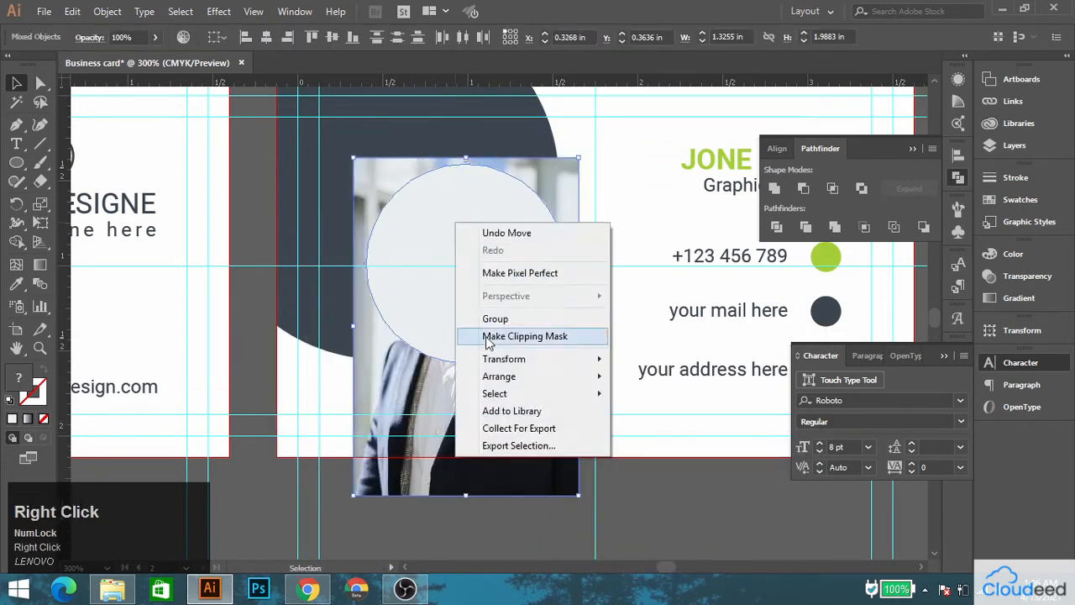
left_click(520, 336)
left_click(509, 507)
Move the mail and address lines up together with their circles to tighten the spacing between the contact rows.
scroll(509, 506, "down", 3)
scroll(480, 252, "up", 3)
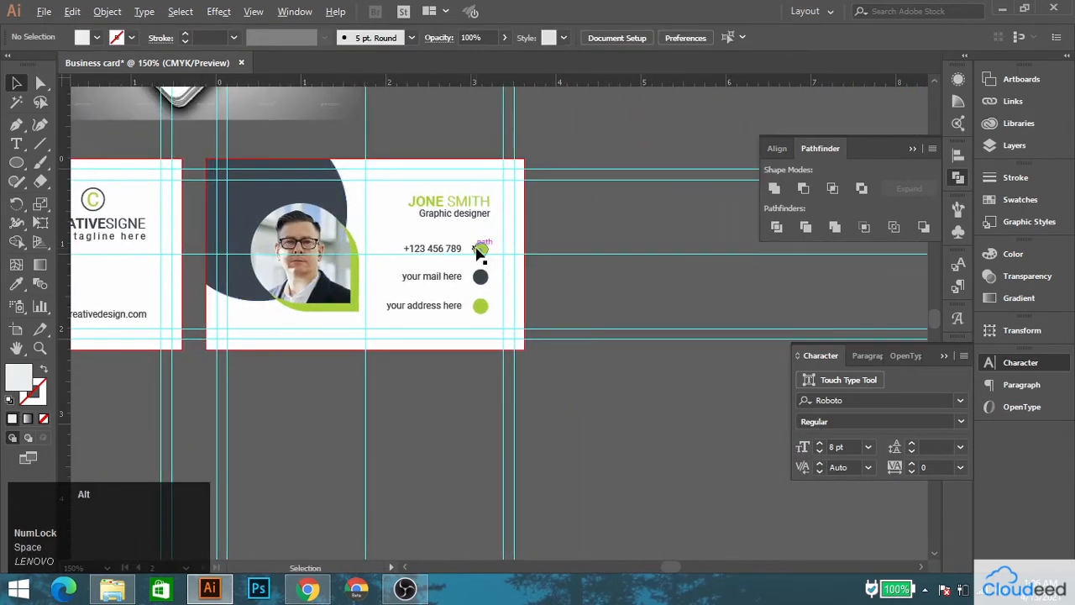
left_click(387, 249)
left_click(481, 252, "shift")
left_click(483, 305)
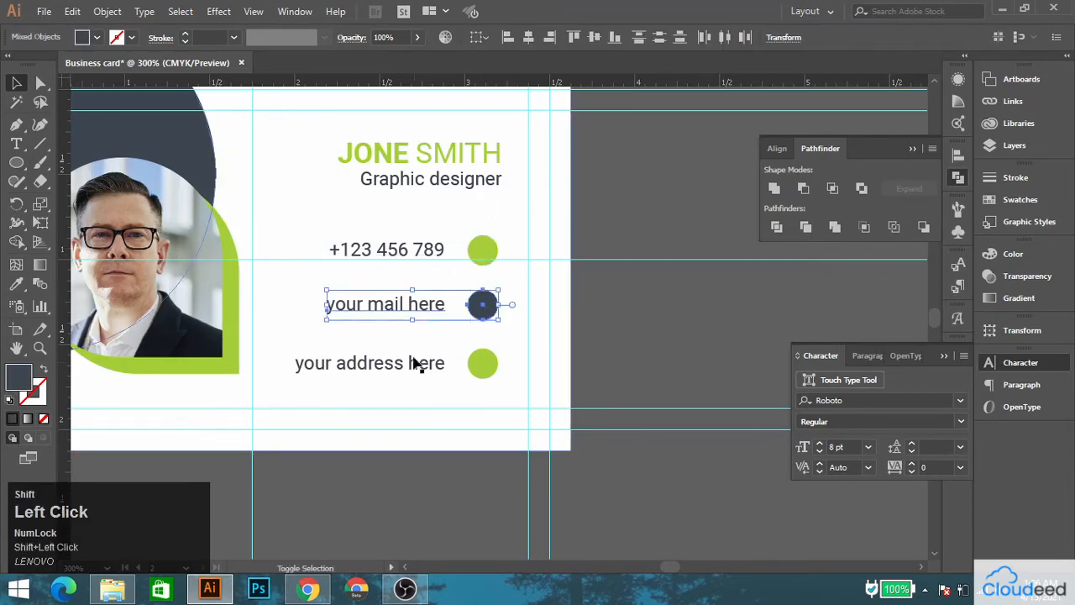
left_click(413, 362, "shift")
left_click(481, 364, "shift")
left_click_drag(482, 364, 483, 357)
key("Up")
key("Up")
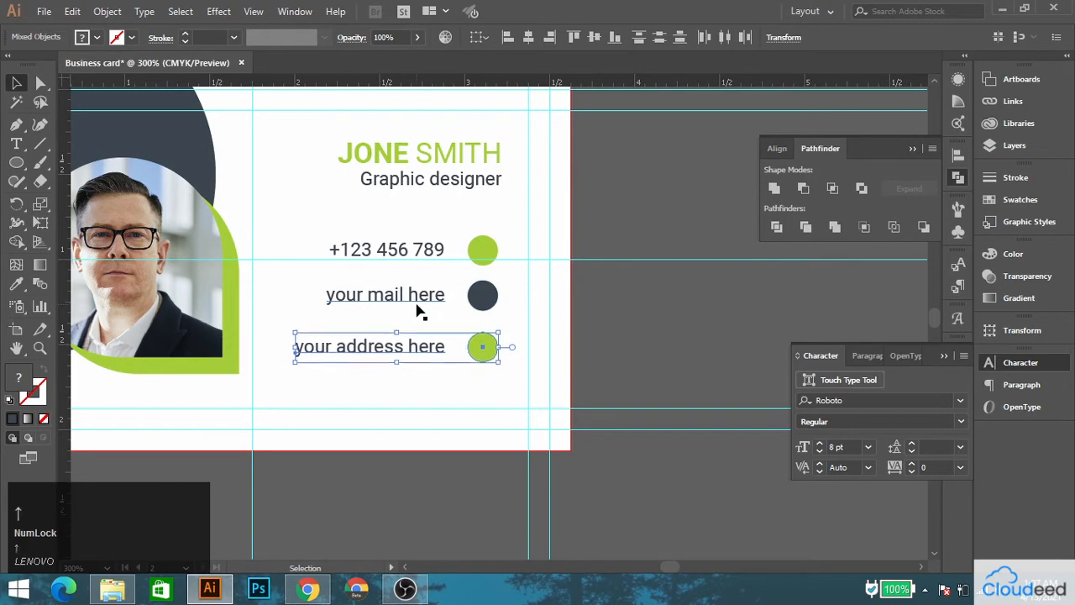
left_click(723, 220)
scroll(475, 298, "down", 1)
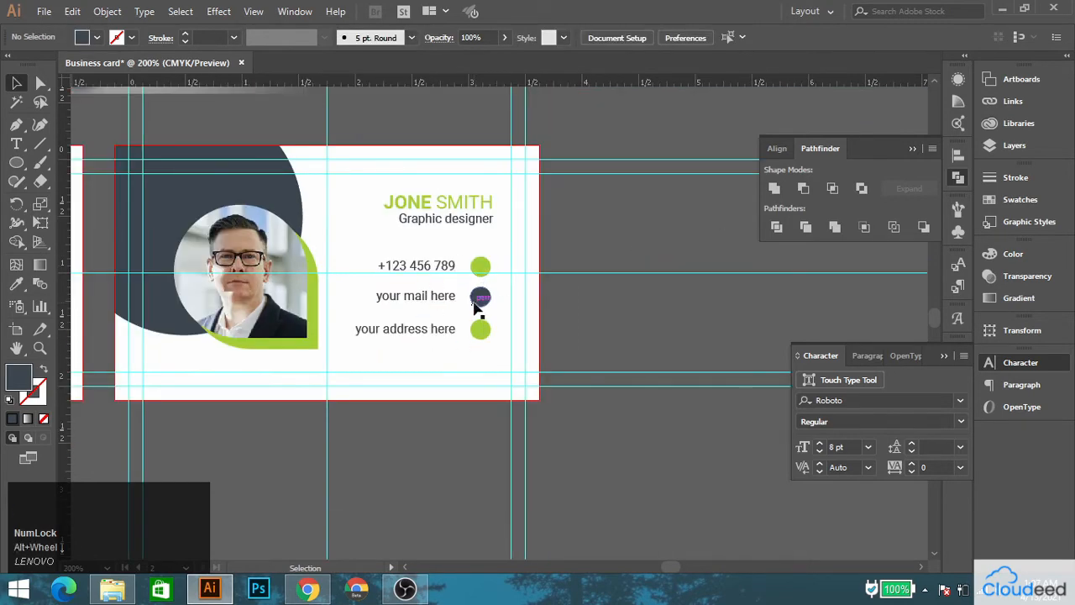
Switch to Chrome, open a new tab and close the Pexels photo page.
left_click(308, 589)
left_click(207, 13)
middle_click(126, 13)
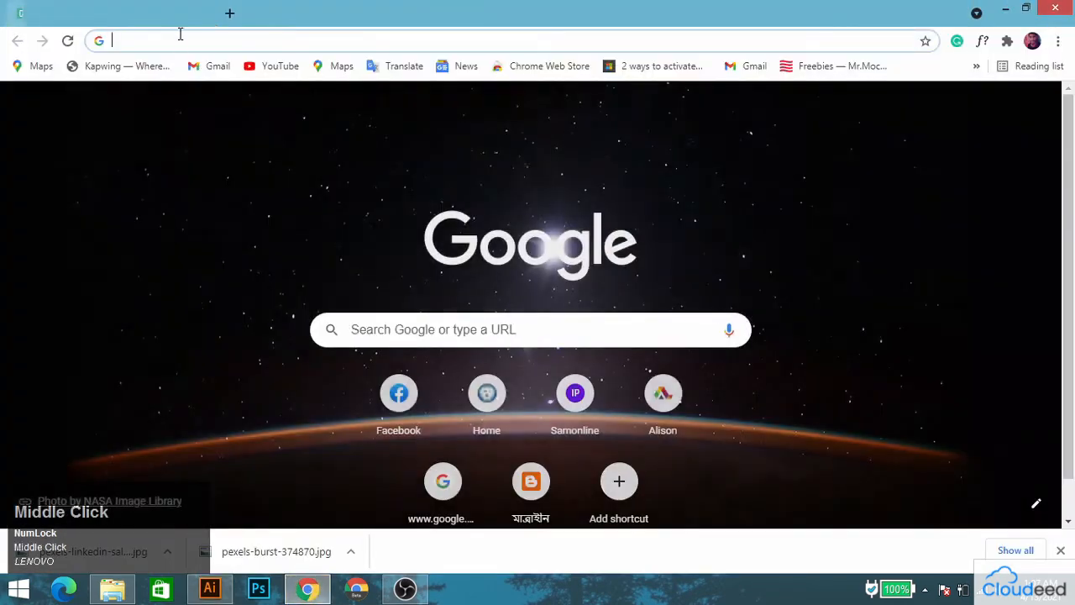
left_click(181, 42)
type("pe")
key("Return")
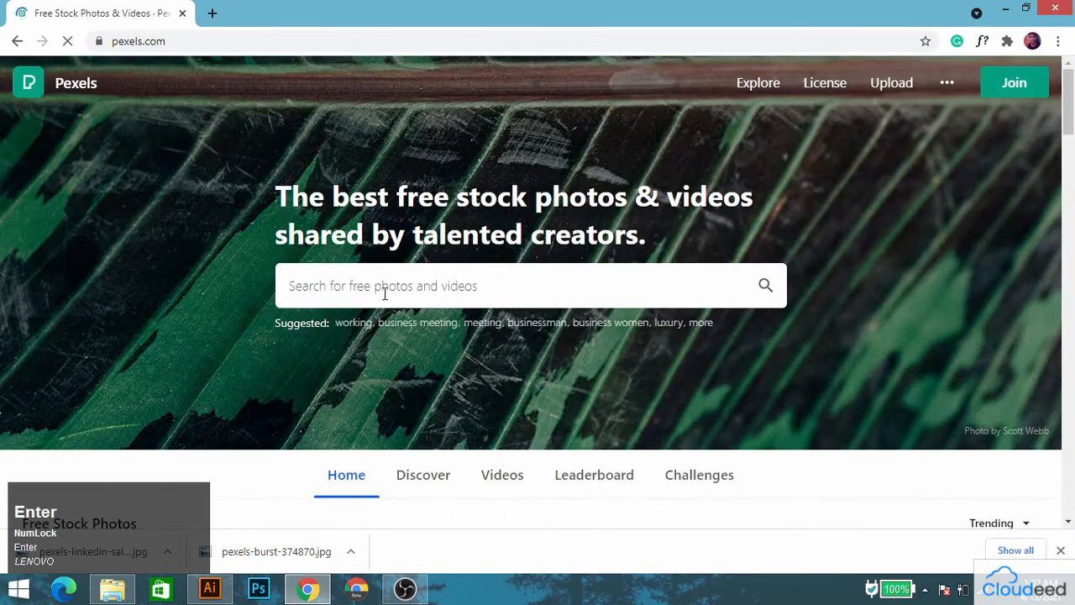
Open flaticon.com and hide the icon collection panel.
left_click(179, 40)
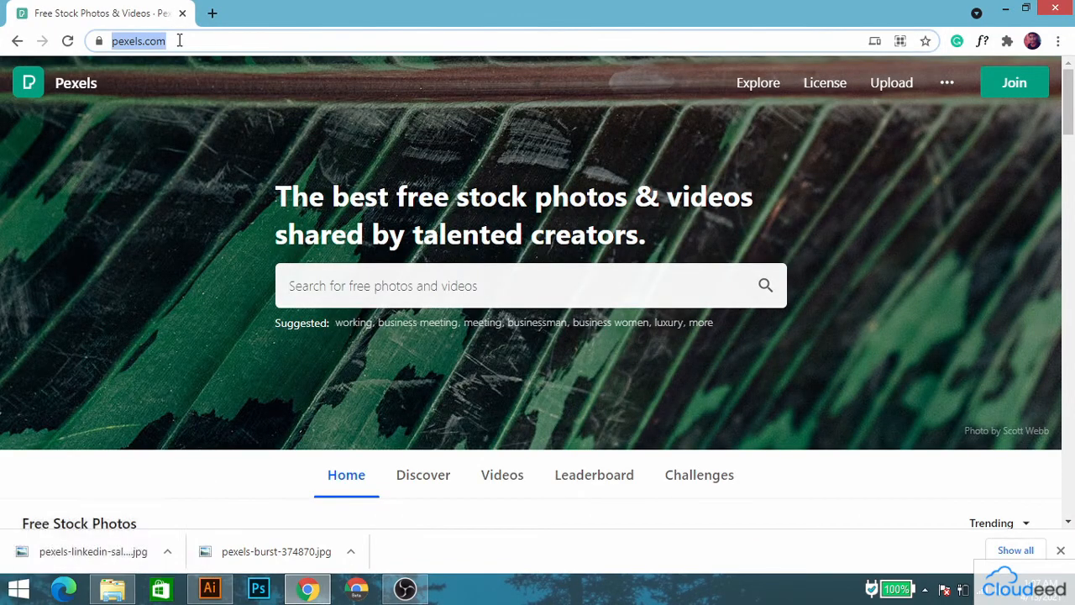
type("fla")
key("Return")
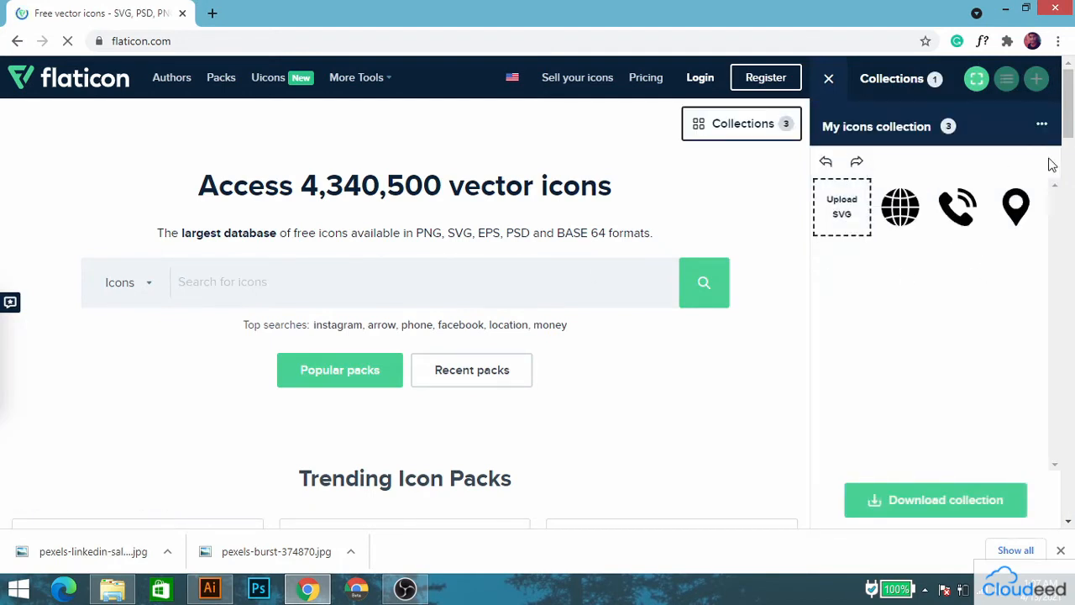
left_click(948, 128)
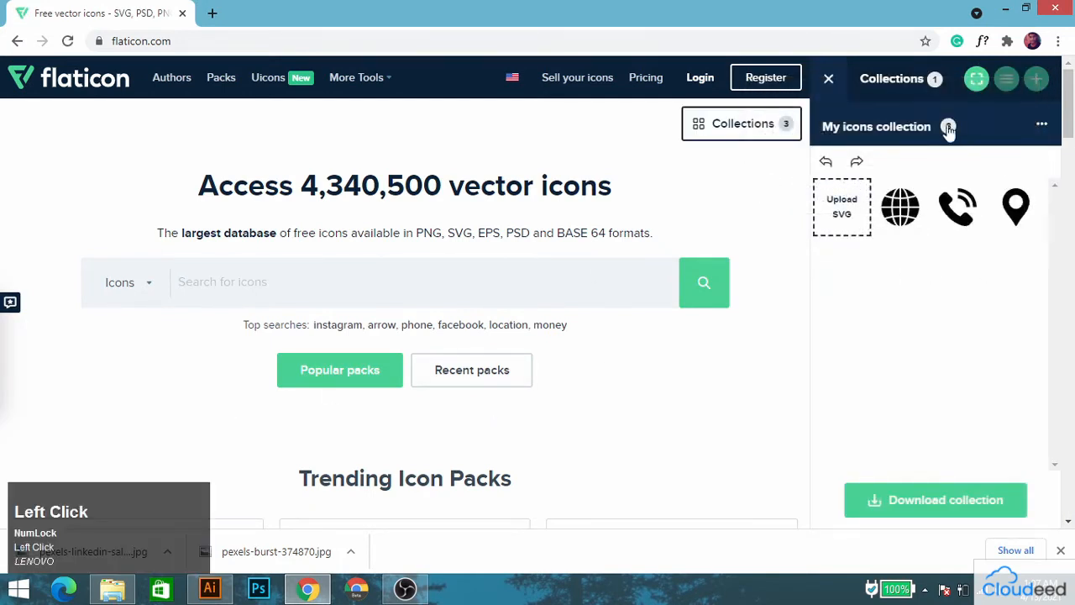
left_click(829, 82)
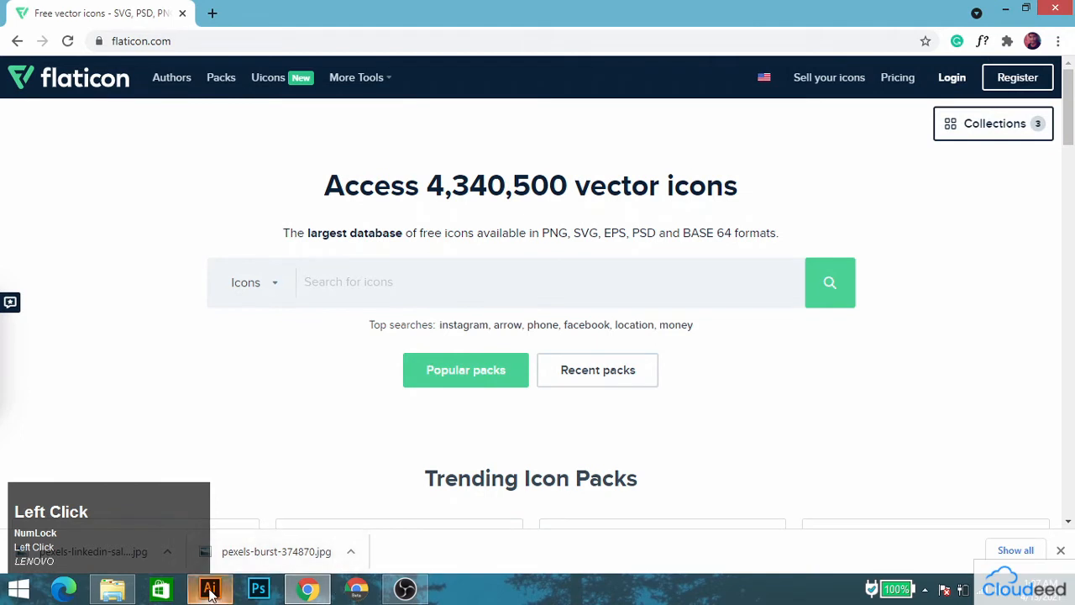
Search Flaticon for "globe" icons.
type("we")
key("BackSpace")
key("BackSpace")
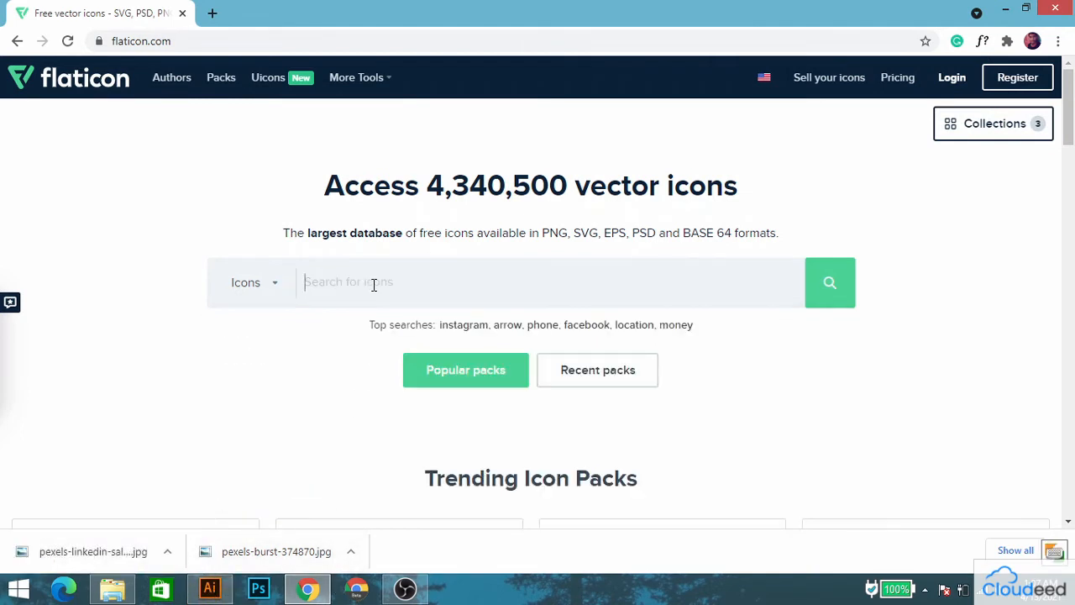
type("globe")
key("Return")
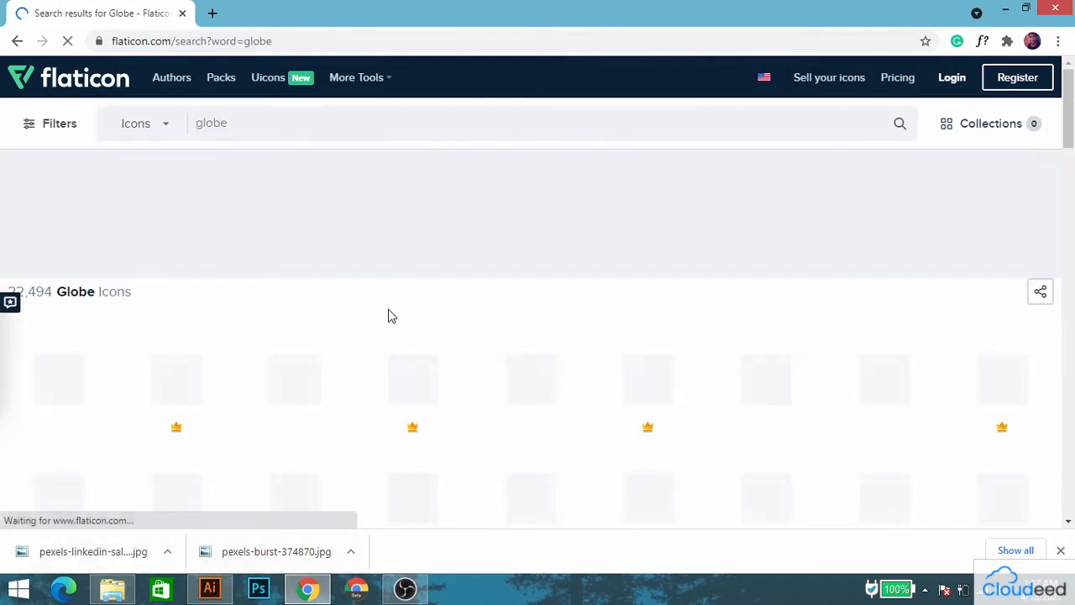
Open the solid black world icon from the results and download it in EPS format.
scroll(391, 328, "down", 1)
left_click(535, 309)
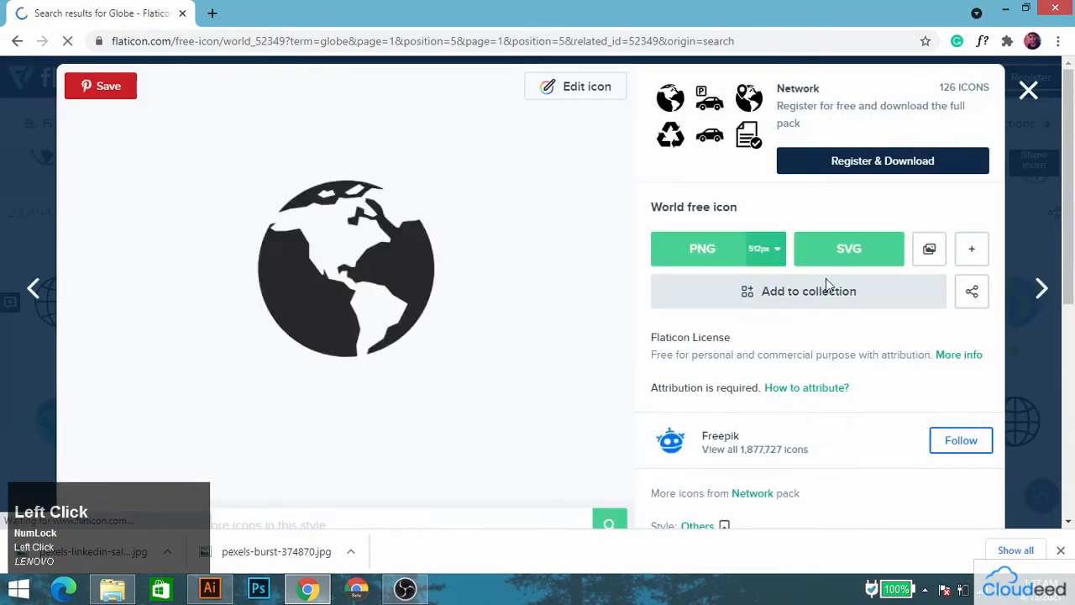
left_click(967, 252)
left_click(942, 303)
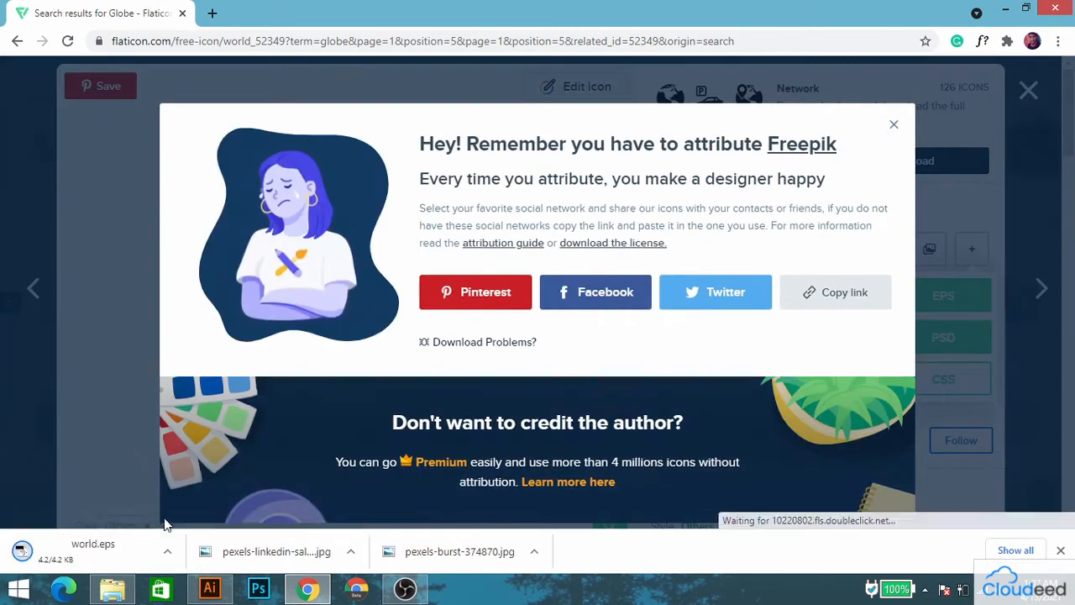
Open world.eps in Illustrator, move its globe icon into the business card document below the card and close world.eps.
left_click(159, 551)
left_click_drag(493, 317, 328, 478)
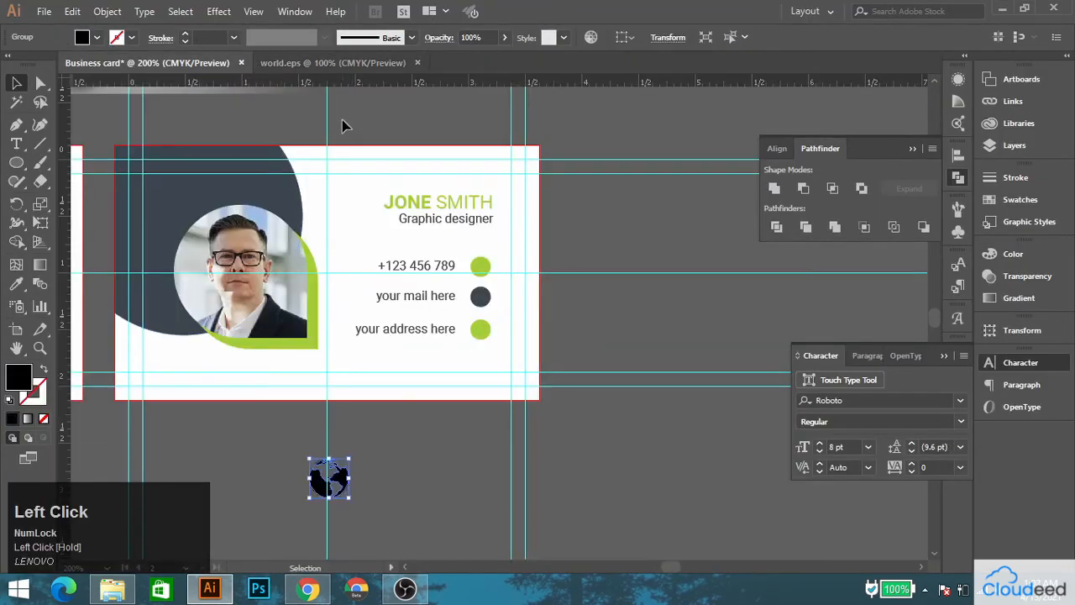
left_click(416, 63)
Return to Flaticon in Chrome, close the world icon's page and remove the globe from the icon collection.
left_click(307, 588)
left_click(1028, 90)
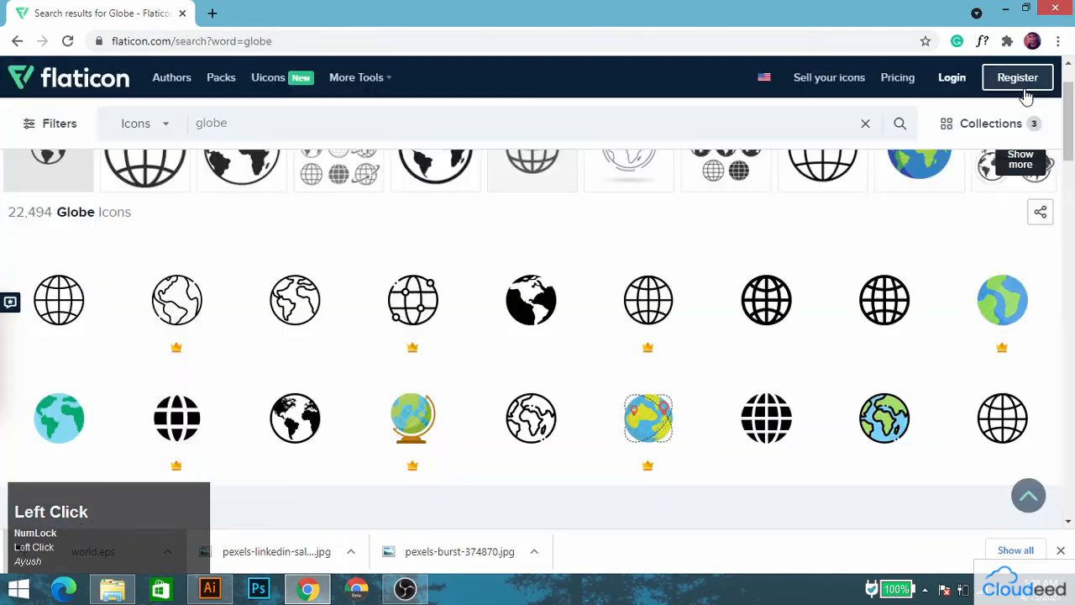
left_click(996, 123)
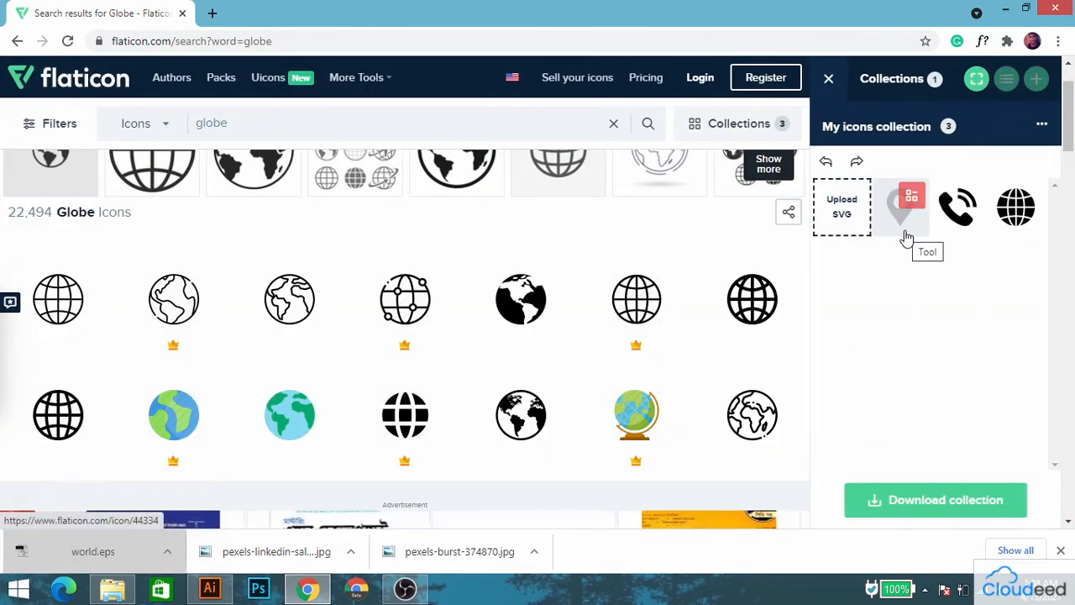
left_click(1027, 197)
Search for "message" icons and add the solid black envelope to the icon collection.
left_click(399, 124)
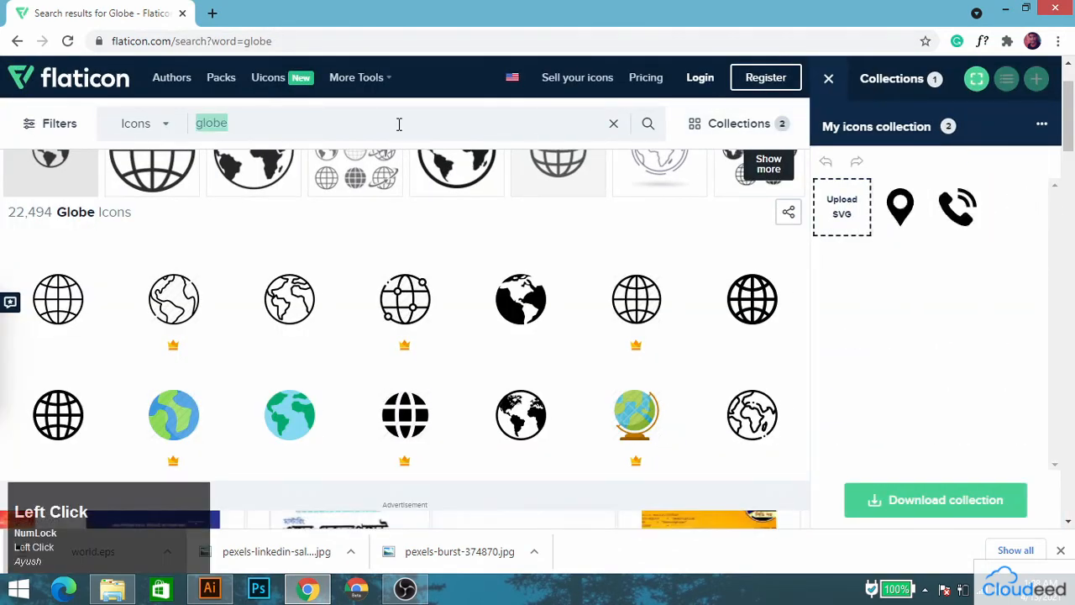
type("messa")
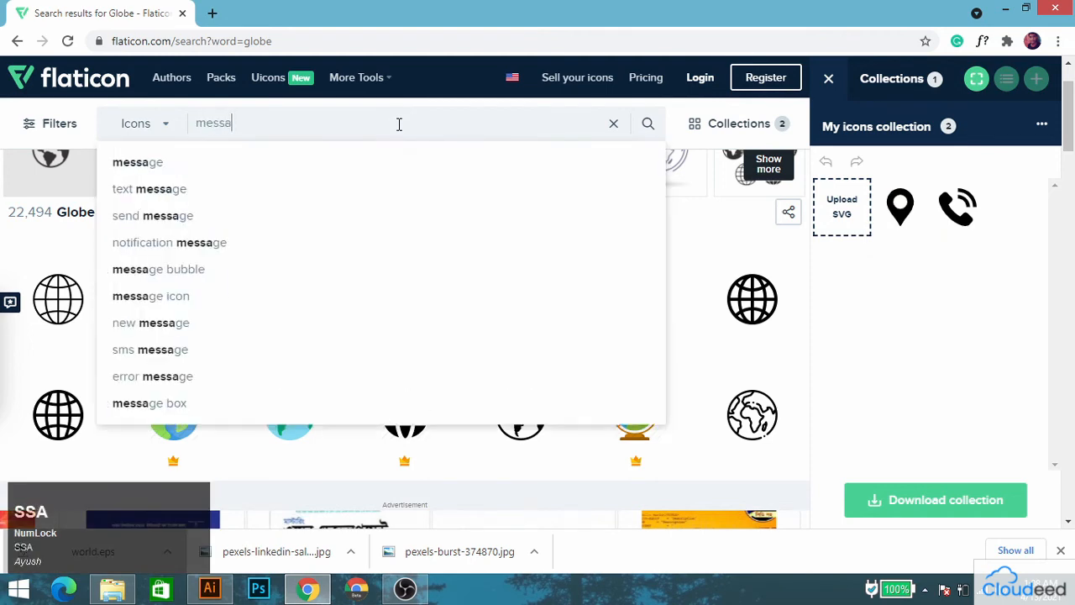
left_click(253, 168)
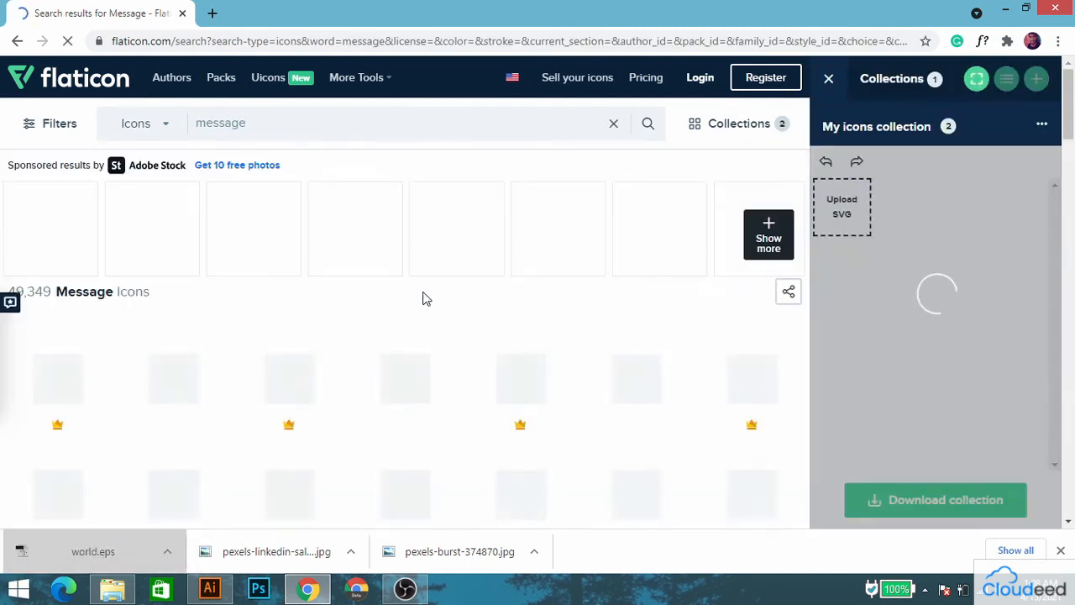
scroll(257, 355, "down", 3)
left_click(212, 298)
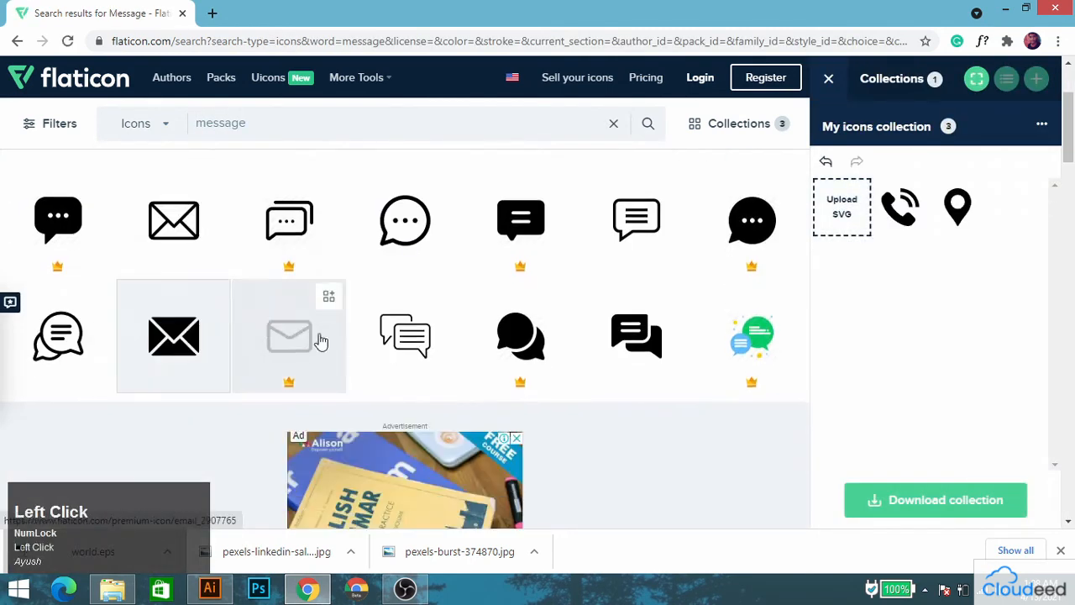
Download the icon collection in EPS format with the free download option.
left_click(962, 504)
left_click(952, 300)
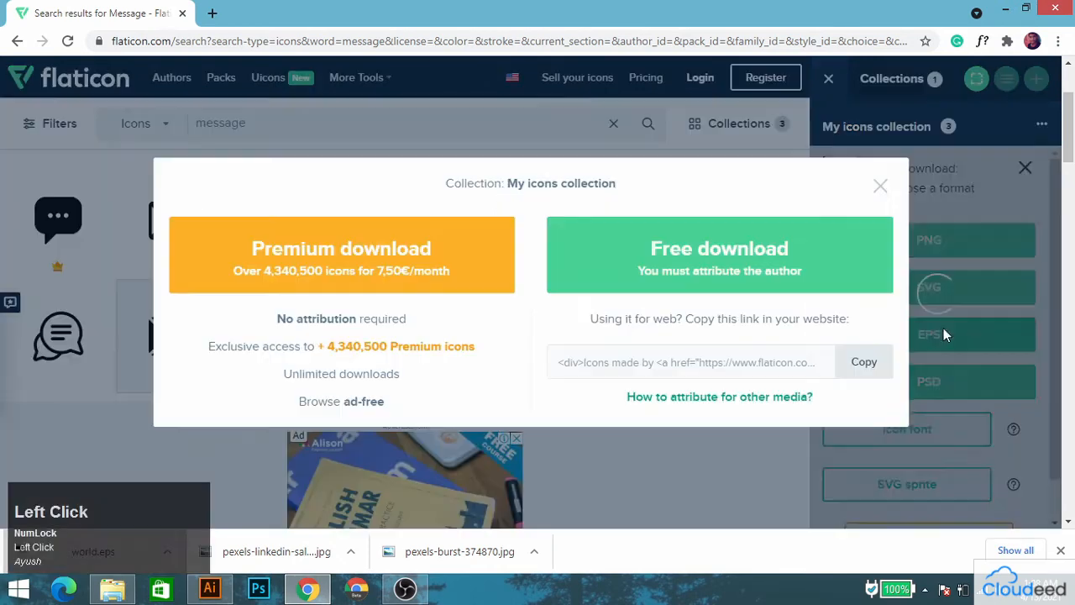
left_click(731, 248)
Show the downloaded archive in its folder, extract mycollection (1) and open its three EPS icons in Illustrator.
right_click(97, 553)
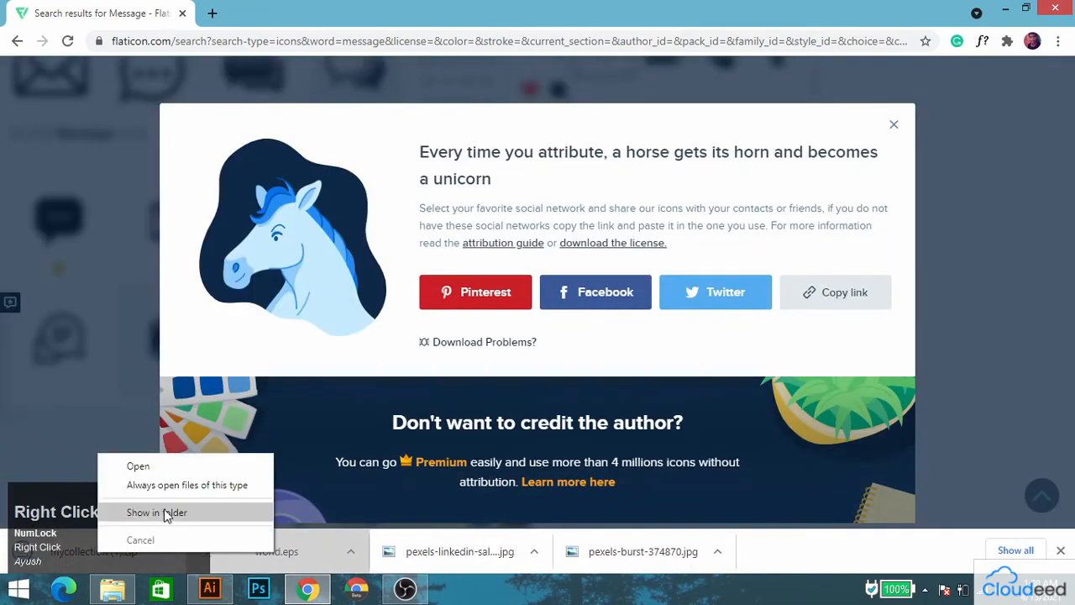
left_click(163, 509)
right_click(1030, 134)
left_click(933, 252)
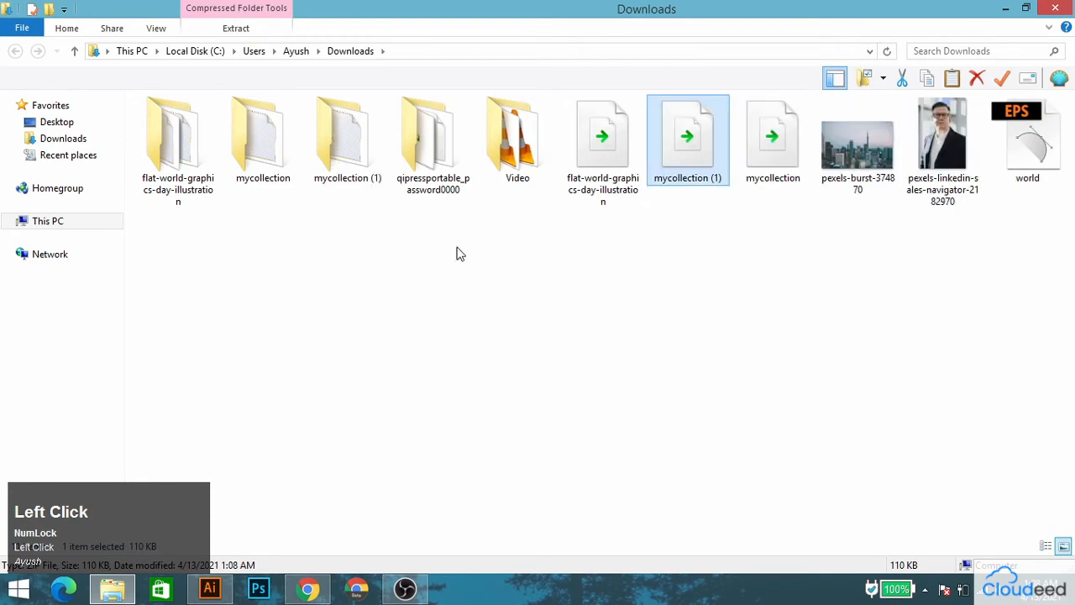
double_click(355, 149)
double_click(167, 126)
left_click_drag(327, 198, 153, 123)
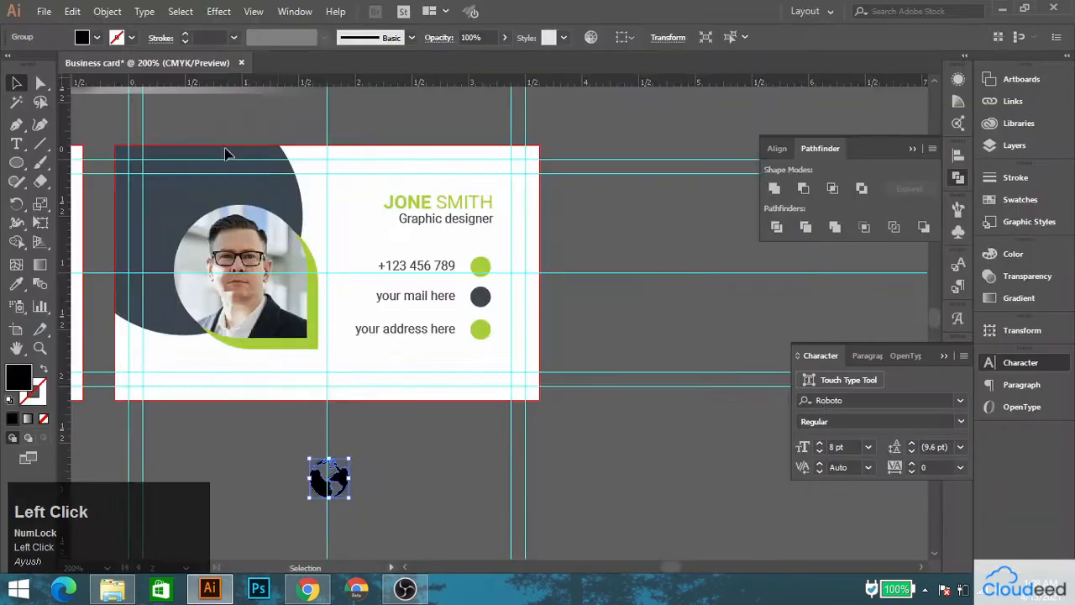
Group the envelope's paths in 003-email.eps, move the envelope into the business card document and shrink it beside the globe.
left_click_drag(501, 388, 612, 489)
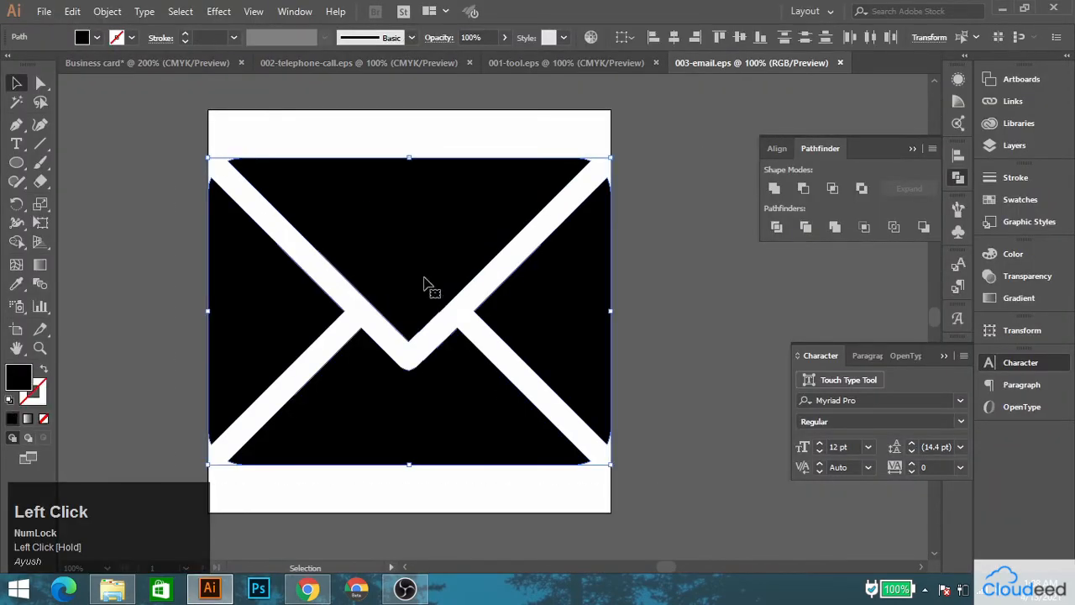
right_click(413, 261)
left_click(476, 362)
left_click_drag(430, 252, 626, 353)
left_click_drag(594, 168, 423, 467)
Bring the telephone icon from 002-telephone-call.eps into the business card document, shrink it and place it beside the envelope.
left_click(439, 61)
left_click_drag(542, 264, 527, 431)
left_click_drag(729, 271, 487, 516)
left_click_drag(444, 523, 542, 454)
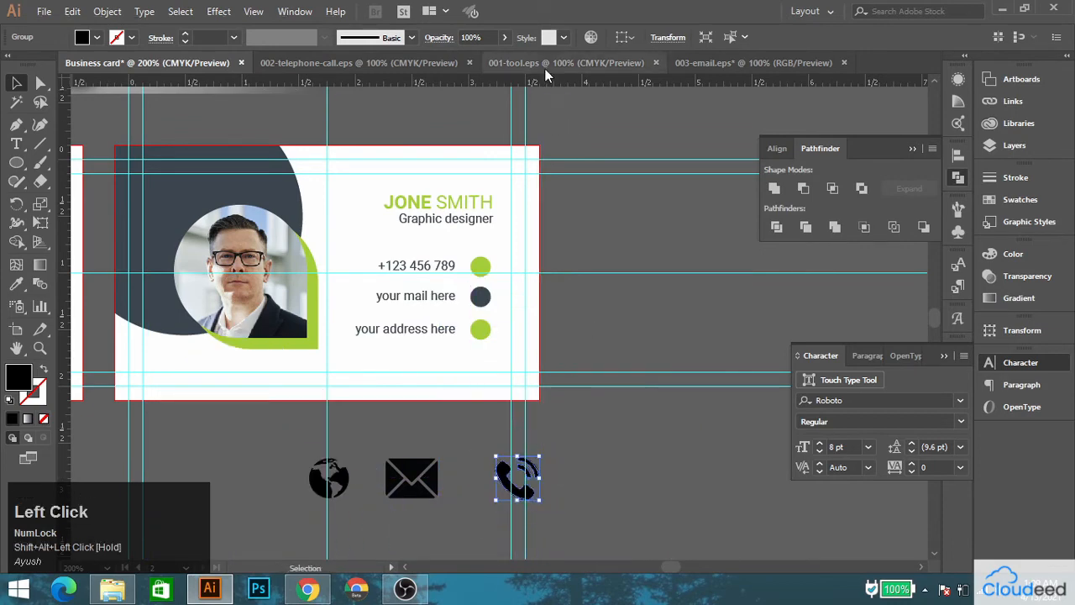
Bring the location pin from 001-tool.eps into the business card document, shrink it and place it beside the telephone icon.
left_click(544, 67)
left_click_drag(573, 266, 672, 469)
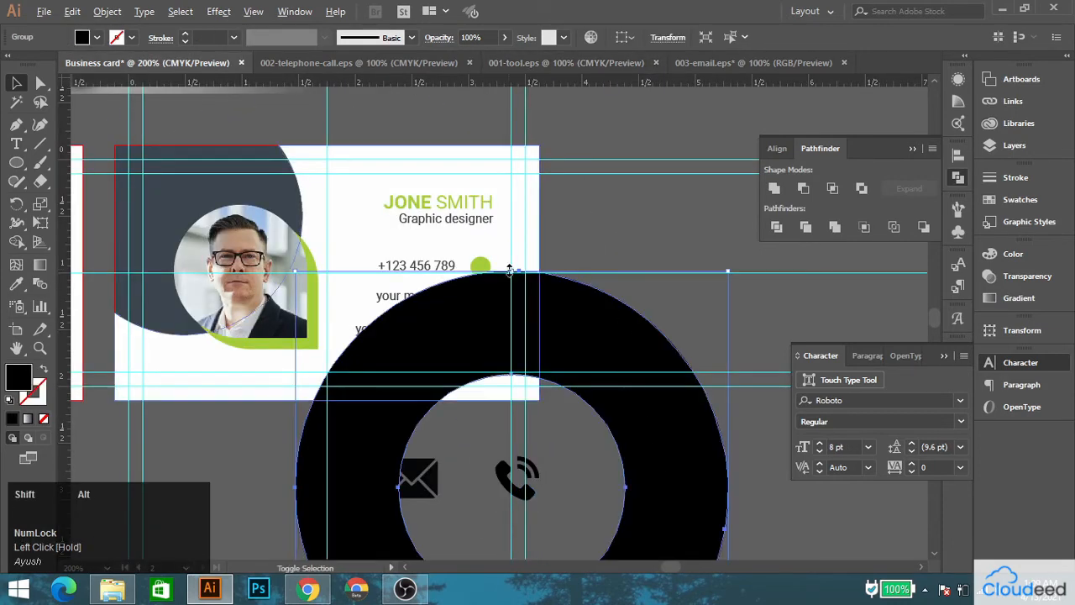
left_click_drag(727, 271, 549, 519)
left_click_drag(547, 546, 622, 450)
Scale the contact icons below the card down to a small size and arrange the globe and envelope in a row.
left_click_drag(556, 490, 543, 380)
scroll(542, 376, "up", 1)
left_click_drag(686, 327, 218, 401)
left_click_drag(645, 373, 338, 361)
scroll(159, 389, "up", 3)
left_click(315, 362)
scroll(336, 360, "up", 2)
left_click(360, 394)
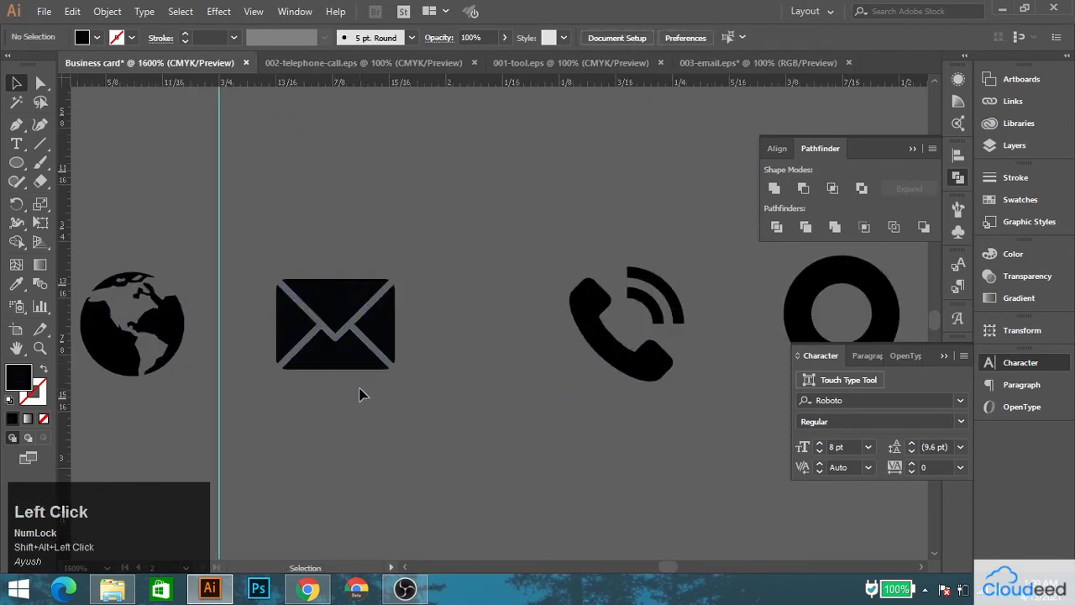
Move the telephone and location pin icons closer to the envelope and resize them to match the other icons.
left_click_drag(497, 338, 496, 338)
left_click_drag(513, 386, 513, 380)
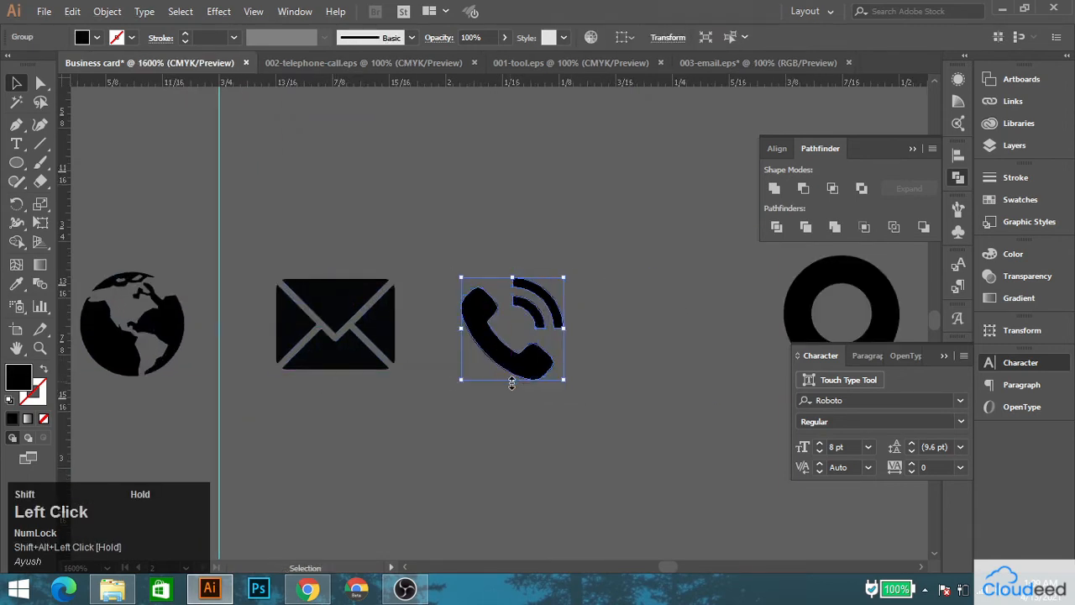
left_click_drag(792, 294, 588, 349)
left_click_drag(572, 418, 570, 396)
scroll(571, 398, "down", 2)
scroll(521, 396, "down", 4)
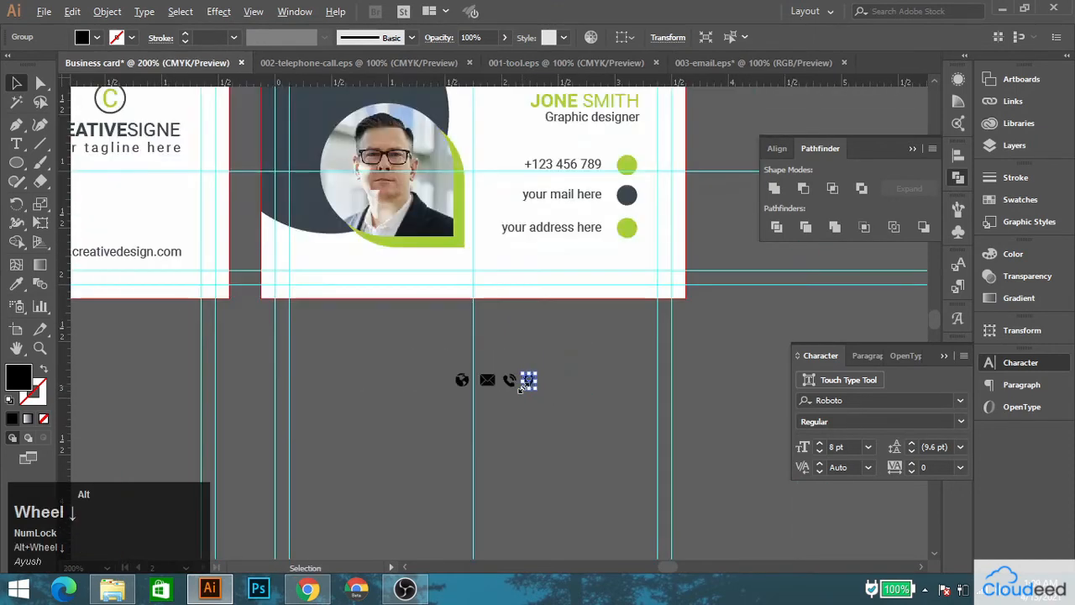
Recolor the globe, envelope, telephone and location pin icons white, sampling the color from the card background.
left_click_drag(426, 349, 573, 391)
left_click_drag(582, 398, 682, 435)
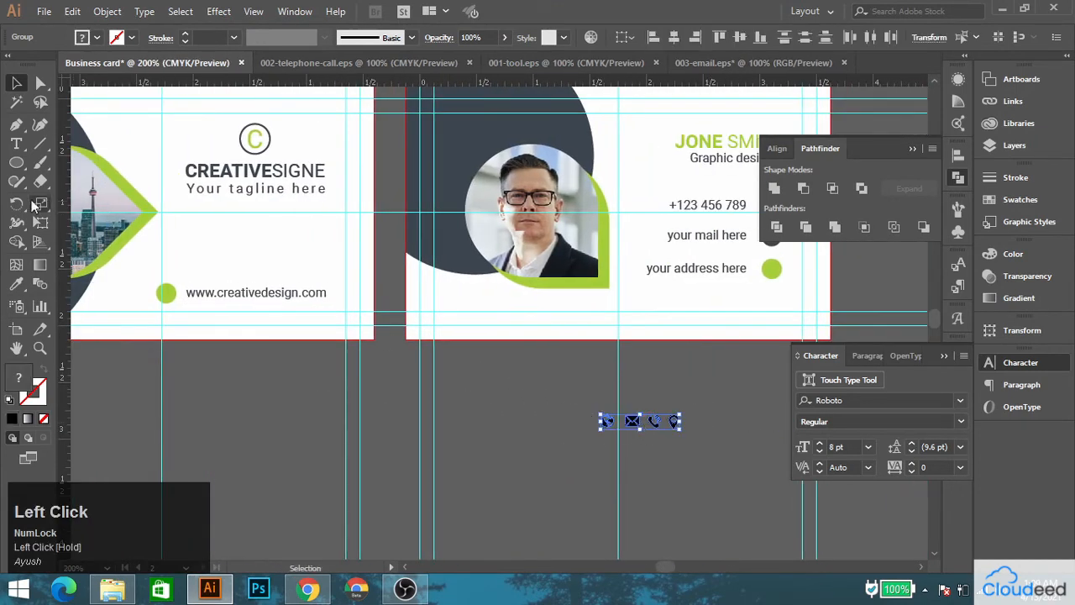
left_click(231, 255)
key("v")
left_click(622, 441)
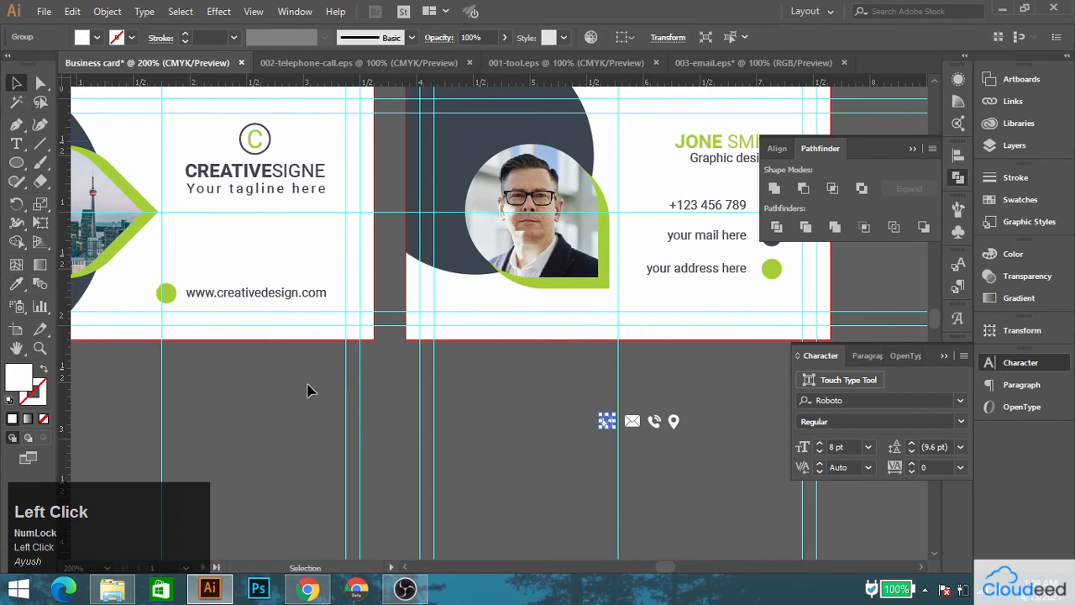
Try to center the globe icon on the green circle beside the web address.
left_click(164, 293, "shift")
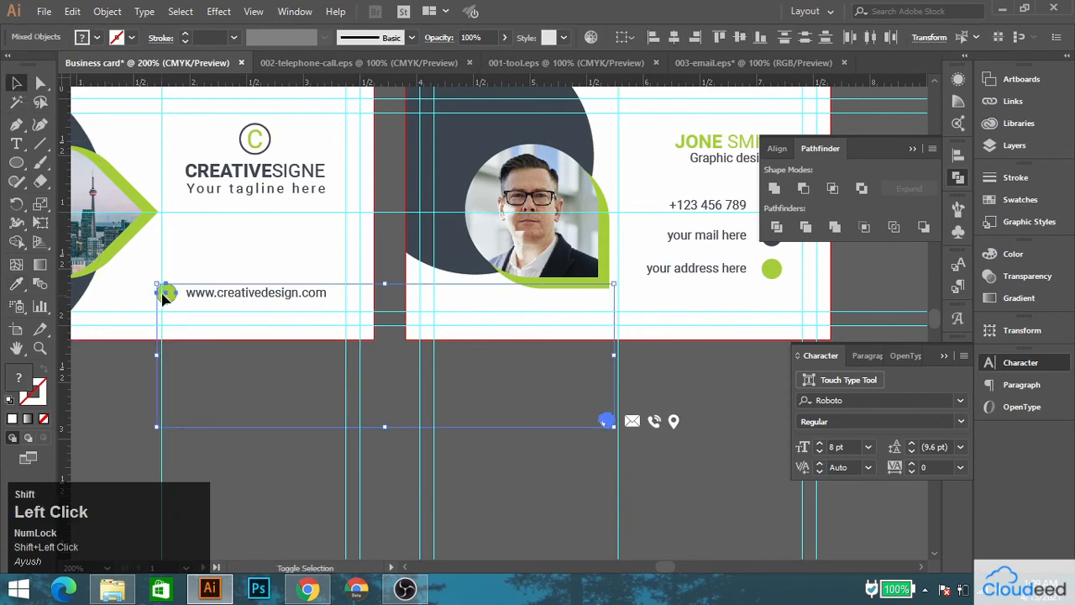
left_click(246, 405)
scroll(176, 300, "up", 3)
scroll(176, 307, "down", 2)
key("ctrl+z")
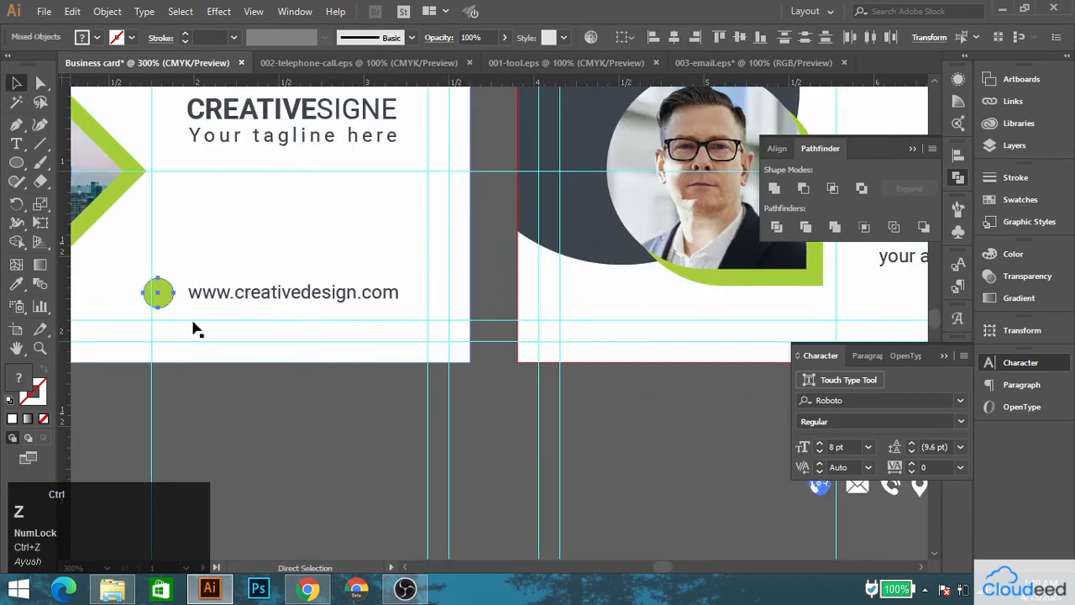
Align the white globe icon horizontally and vertically to the center of the green circle beside the web address.
left_click_drag(704, 479, 546, 400)
scroll(423, 420, "up", 2)
scroll(304, 422, "down", 3)
left_click(290, 414)
left_click_drag(290, 413, 516, 420)
left_click(109, 296)
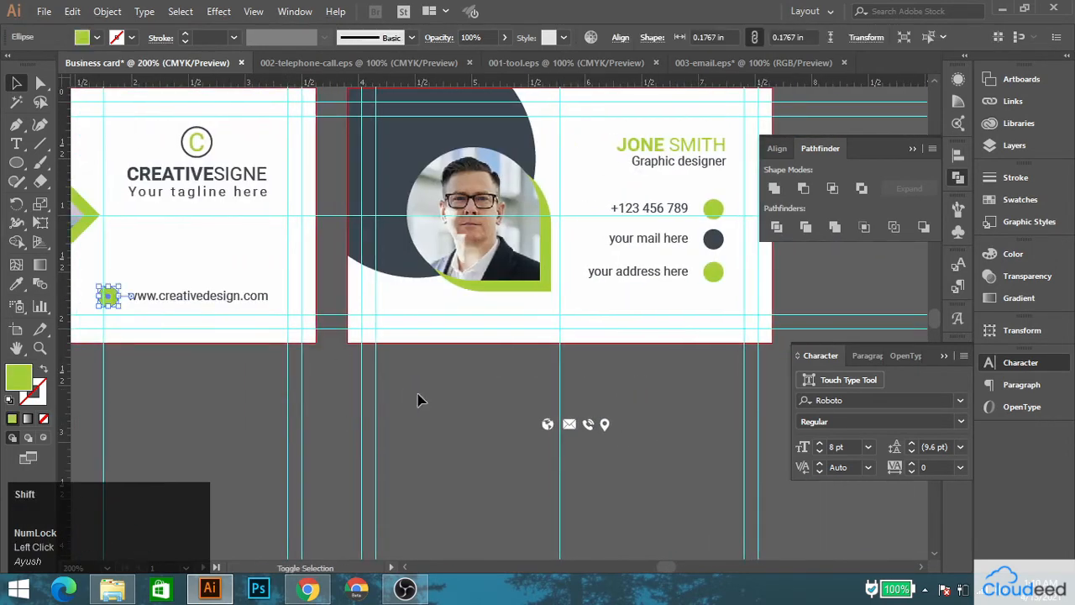
left_click(547, 424, "shift")
scroll(118, 317, "up", 2, "alt")
left_click(675, 37)
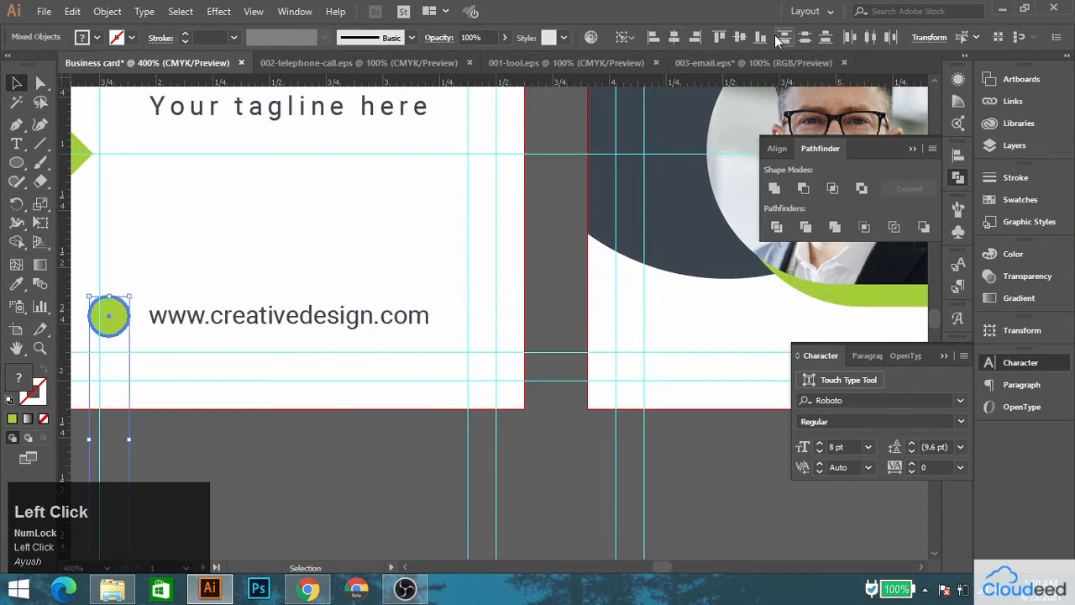
left_click(740, 42)
Spread the remaining icons apart and center the location pin on the green circle beside the address line.
left_click_drag(651, 305, 173, 289)
left_click_drag(564, 552, 569, 515)
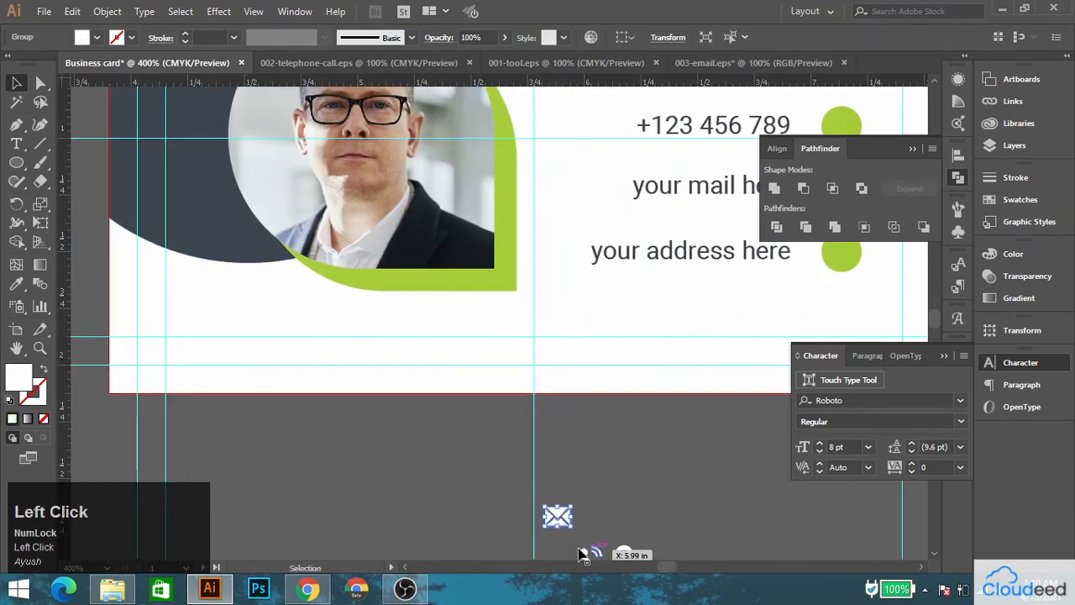
left_click_drag(628, 556, 668, 483)
left_click_drag(716, 375, 579, 402)
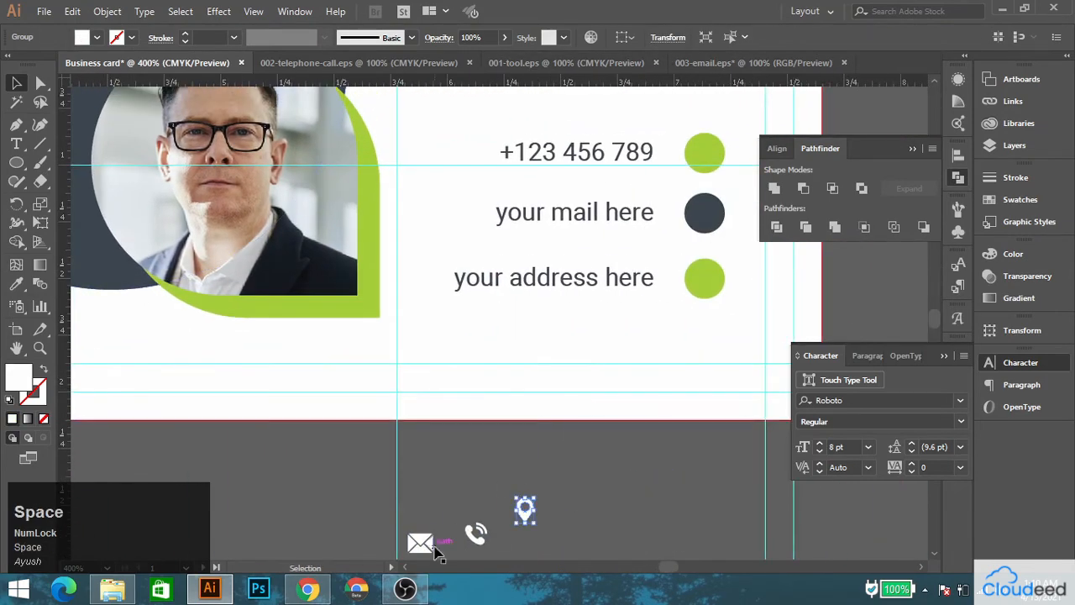
left_click(701, 278, "shift")
left_click(702, 278)
left_click(565, 525)
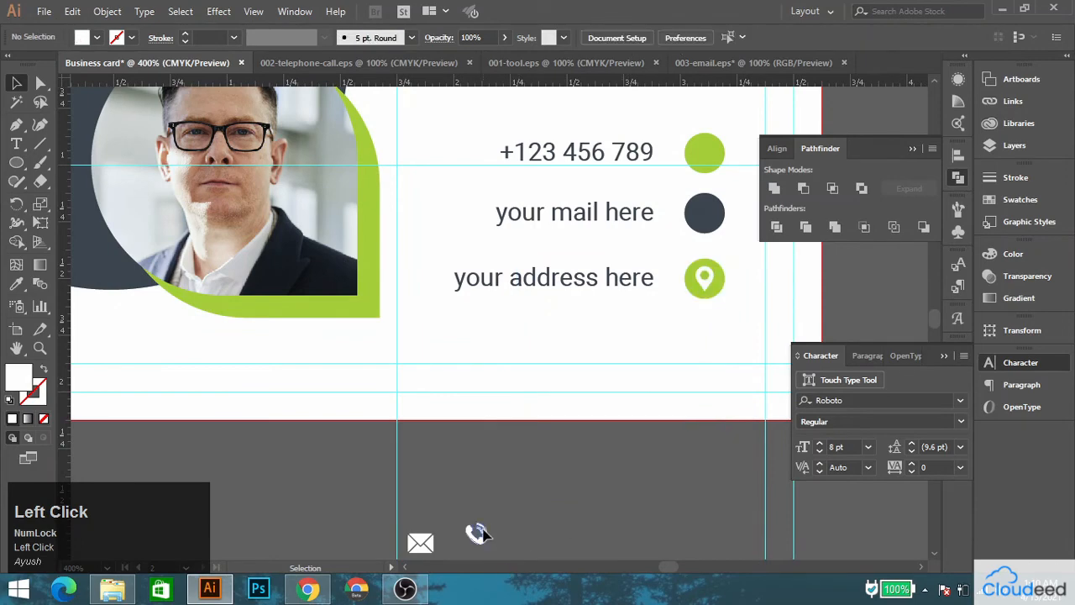
Center the telephone icon on the circle beside the phone number and the envelope on the dark circle beside the mail line.
left_click(476, 532)
left_click(704, 152, "shift")
left_click(704, 152)
left_click(739, 37)
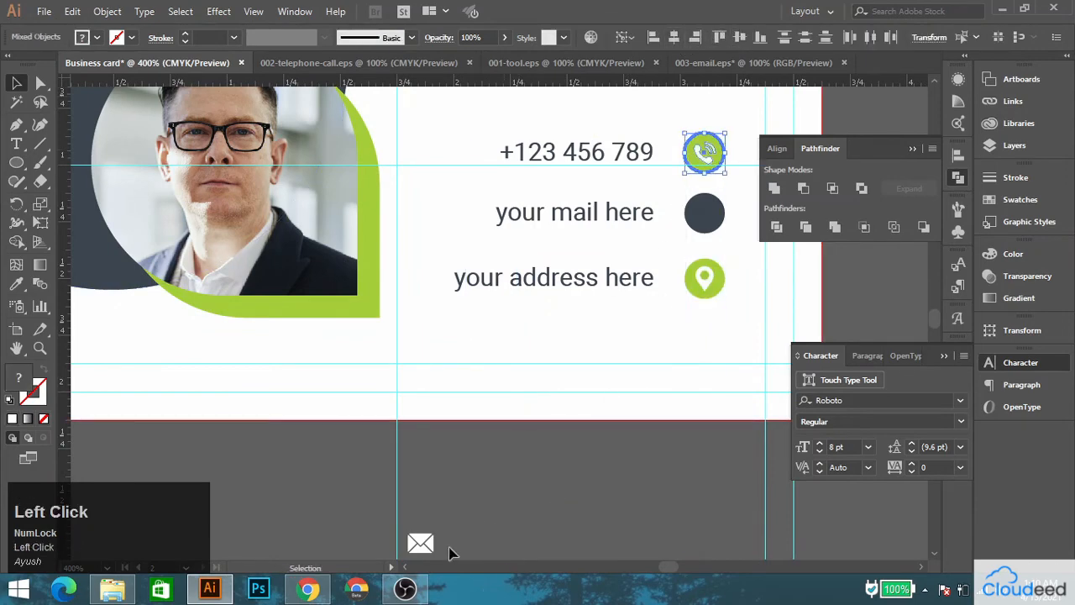
left_click(420, 544)
left_click(704, 212, "shift")
left_click(704, 212)
left_click(694, 38)
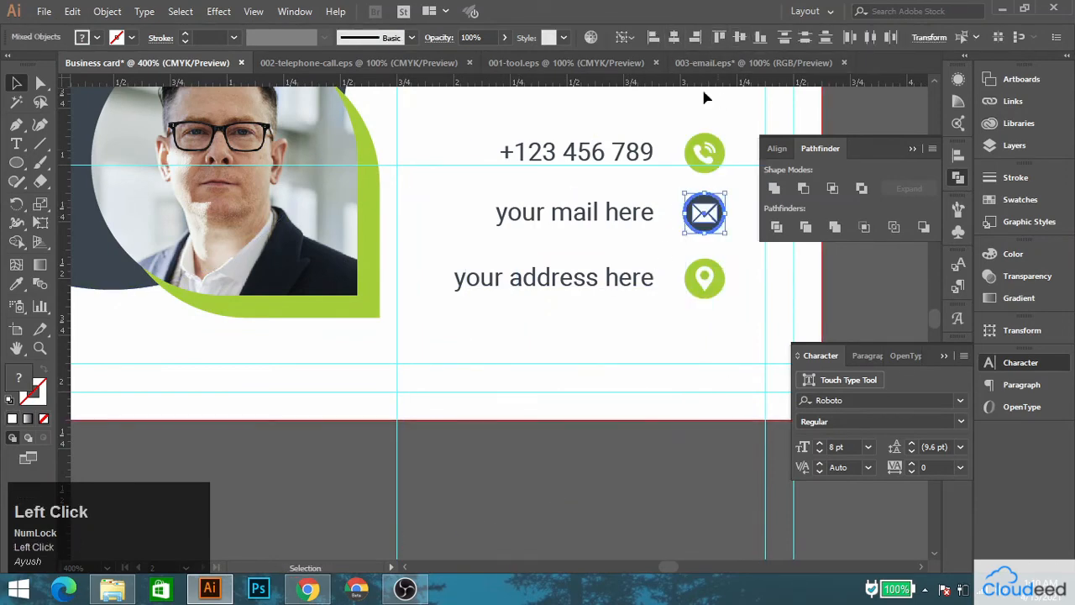
left_click(574, 469)
Nudge the name and job title block down, closer to the contact lines.
scroll(497, 340, "down", 1)
left_click_drag(572, 272, 435, 403)
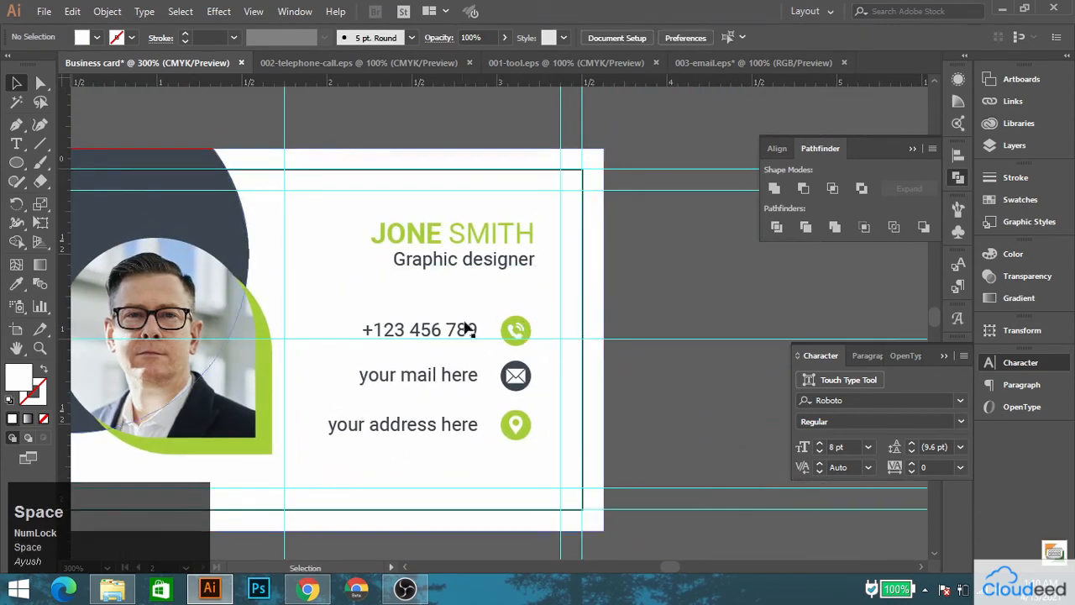
left_click(470, 235)
key("Down")
key("Down")
key("Down")
key("Down")
key("Down")
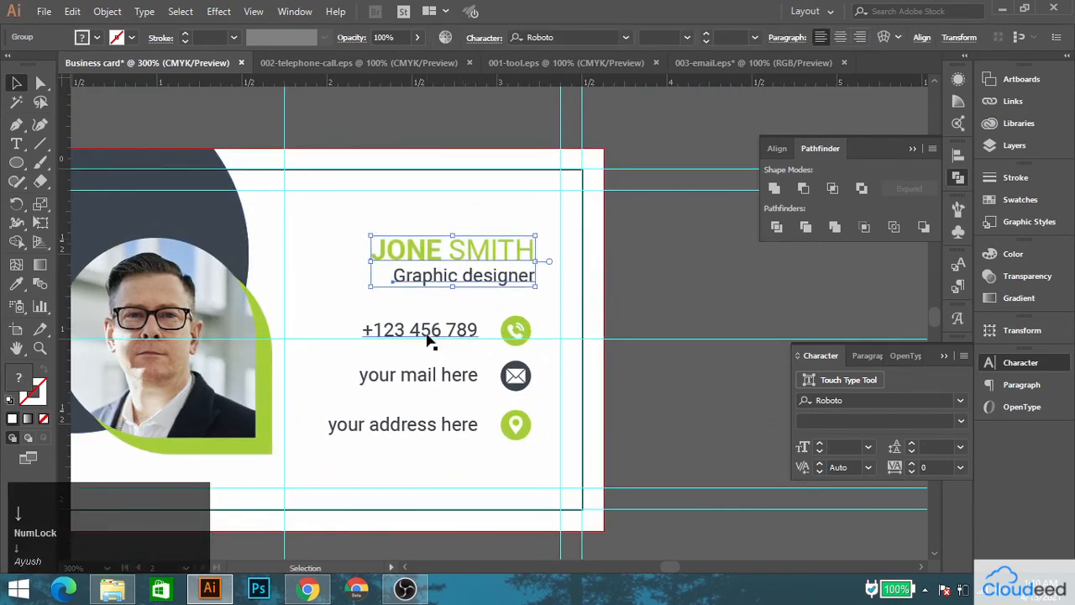
Group the telephone, envelope and location pin icons each with its own background circle.
left_click(428, 337)
scroll(533, 334, "up", 2)
left_click(499, 332)
right_click(504, 323)
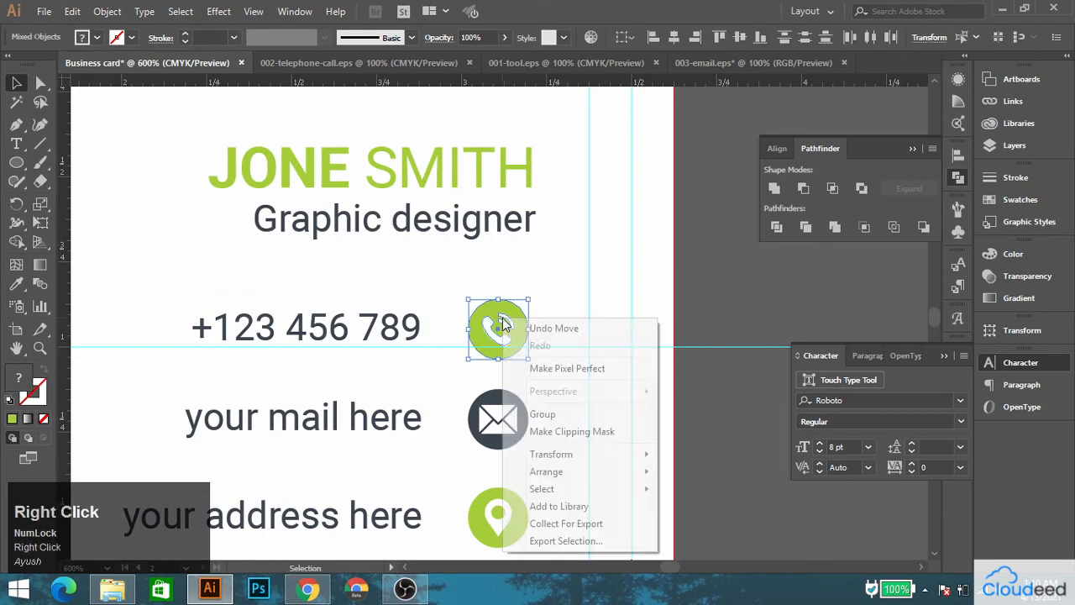
left_click(542, 415)
left_click(504, 420)
right_click(495, 410)
left_click(542, 266)
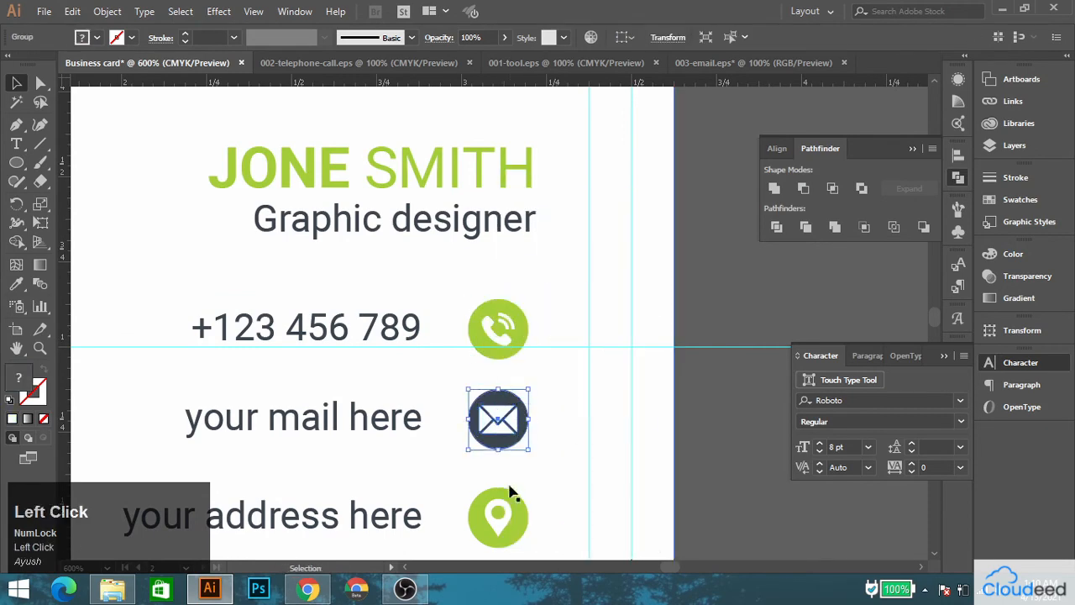
left_click(506, 508)
left_click(528, 515, "shift")
right_click(525, 515)
left_click(563, 375)
Group the three contact lines with their icons and nudge the group slightly down.
left_click_drag(519, 442, 583, 276)
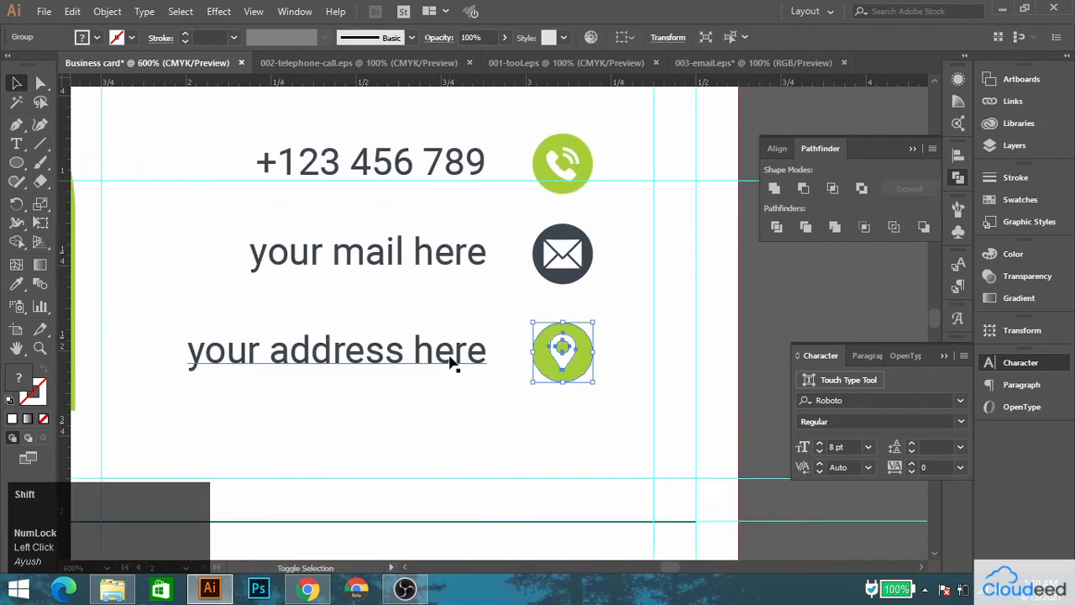
left_click(451, 359, "shift")
left_click(463, 262, "shift")
left_click(451, 172, "shift")
right_click(454, 175)
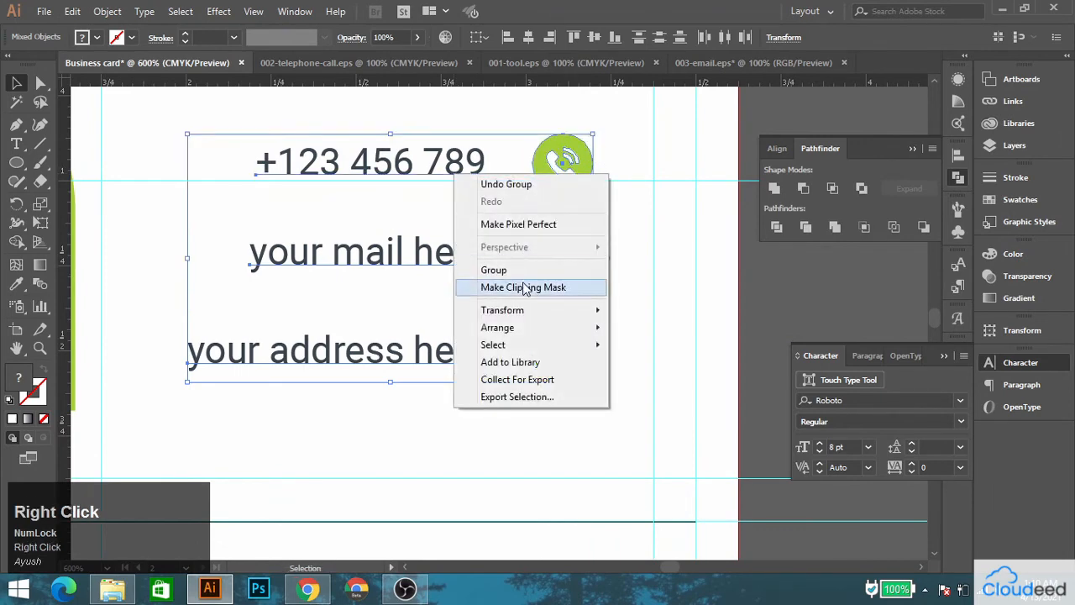
left_click(523, 273)
scroll(524, 280, "down", 1)
key("Down")
key("Down")
Group the name and job title block with the contact details.
left_click_drag(506, 260, 502, 360)
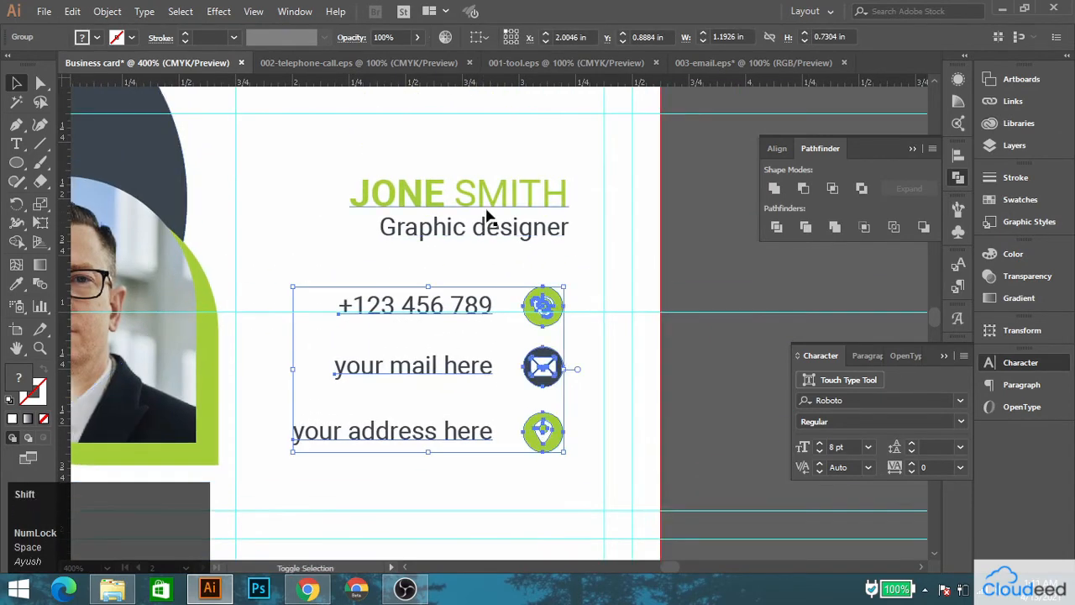
left_click(489, 206, "shift")
right_click(489, 204)
left_click(520, 303)
scroll(473, 231, "down", 2)
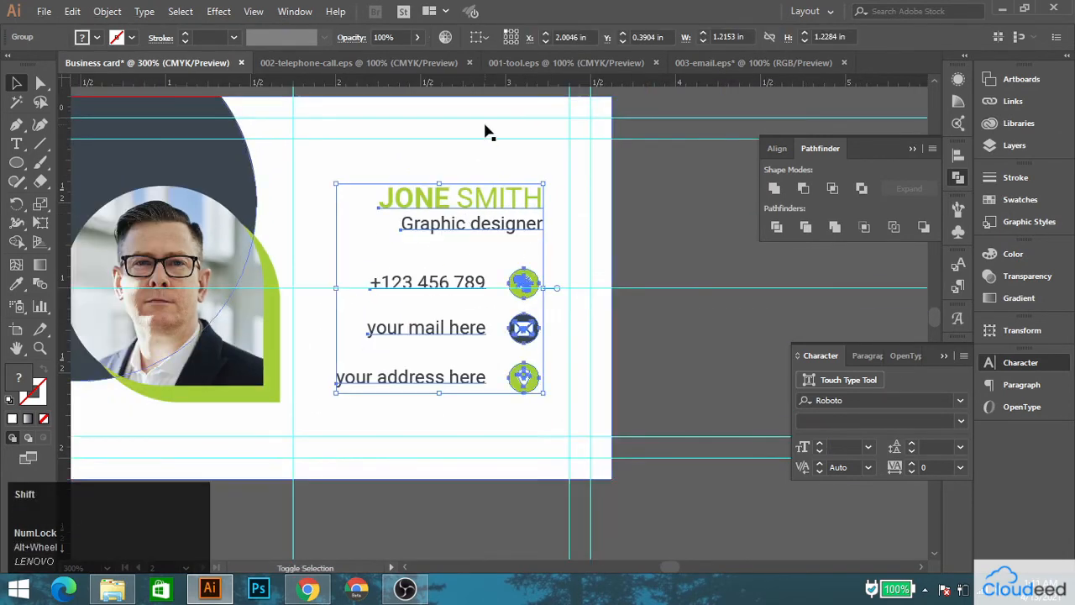
left_click(487, 134)
Group the globe icon with its green circle, and group that badge with the web address on the front card.
scroll(487, 241, "down", 1)
left_click_drag(486, 238, 839, 214)
scroll(404, 301, "up", 5)
left_click(431, 309)
left_click(415, 269, "shift")
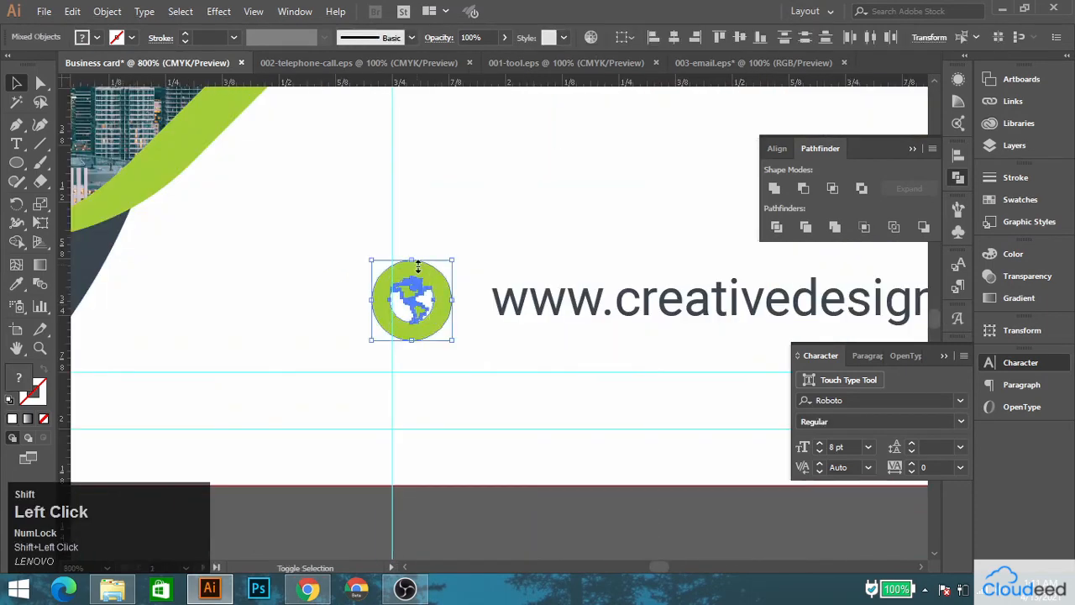
right_click(413, 271)
left_click(458, 360)
left_click(547, 303, "shift")
right_click(428, 310)
left_click(457, 381)
scroll(485, 322, "down", 3)
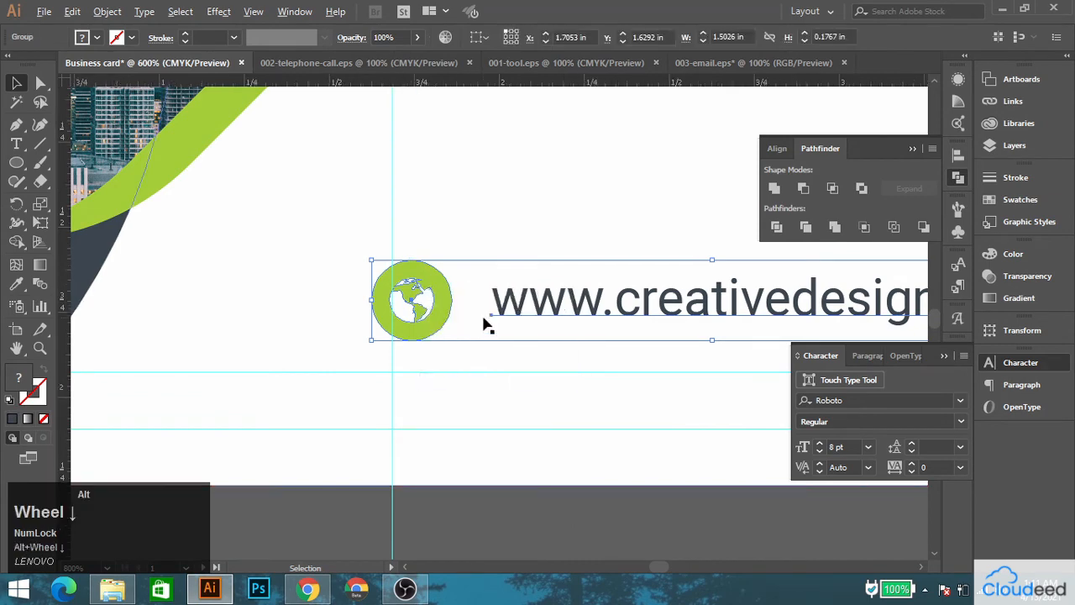
Right-align the web address group with the logo and tagline block on the front card.
left_click_drag(550, 291, 458, 327)
left_click(522, 378)
left_click_drag(526, 380, 584, 92)
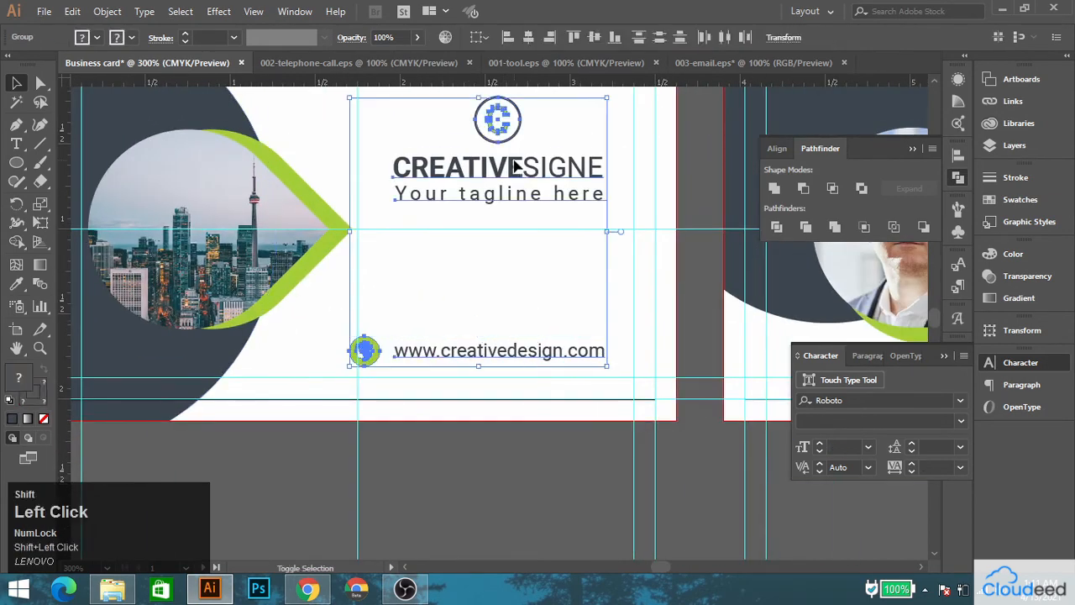
left_click(557, 39)
left_click(595, 518)
Delete the reference image above the two cards.
scroll(473, 368, "down", 2)
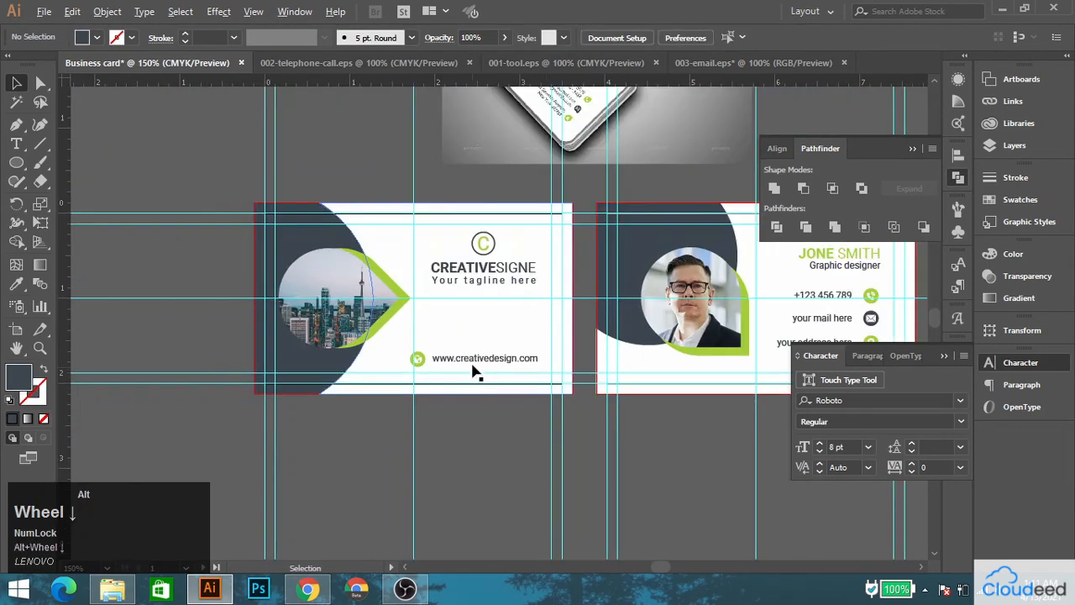
left_click_drag(576, 274, 427, 236)
left_click(478, 244)
key("Delete")
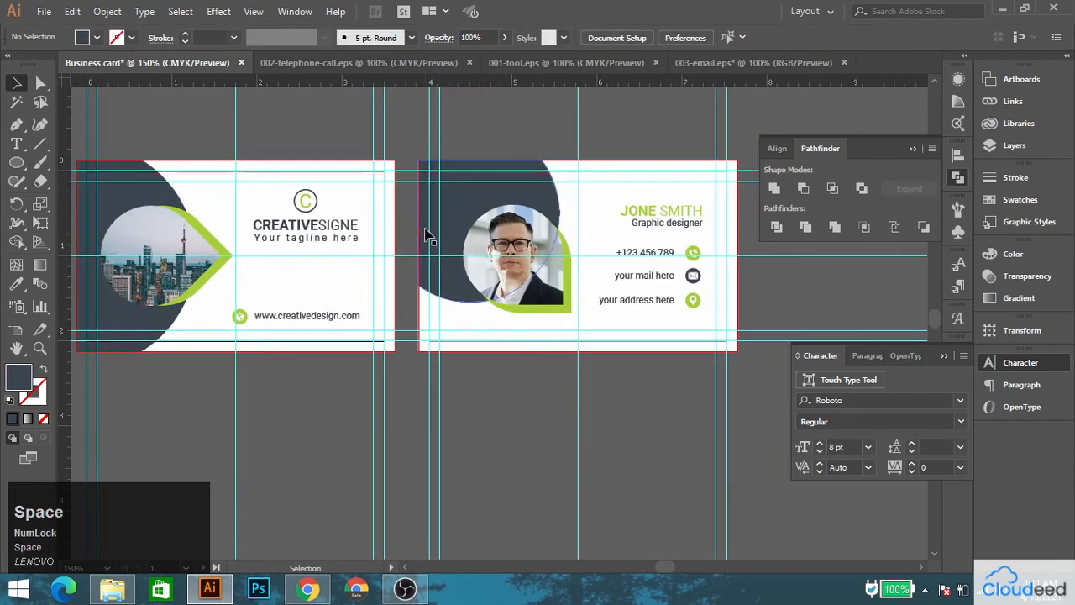
Save the document as Business card in Adobe Illustrator format, version Illustrator CC, in the Tutorial 1 folder on the desktop.
left_click(43, 11)
left_click(61, 154)
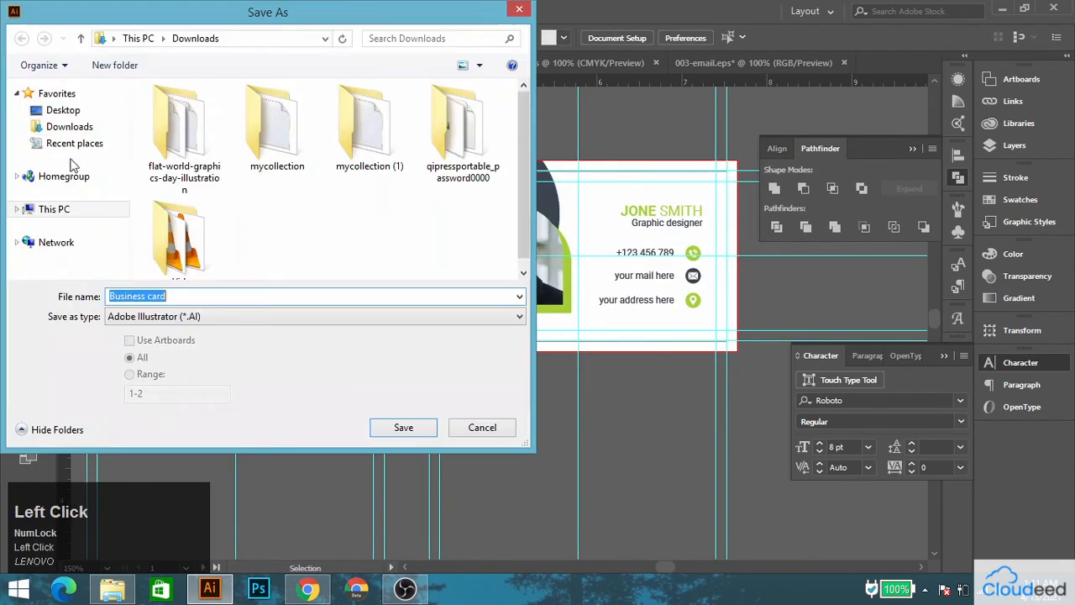
left_click(63, 110)
scroll(166, 137, "down", 3)
double_click(244, 206)
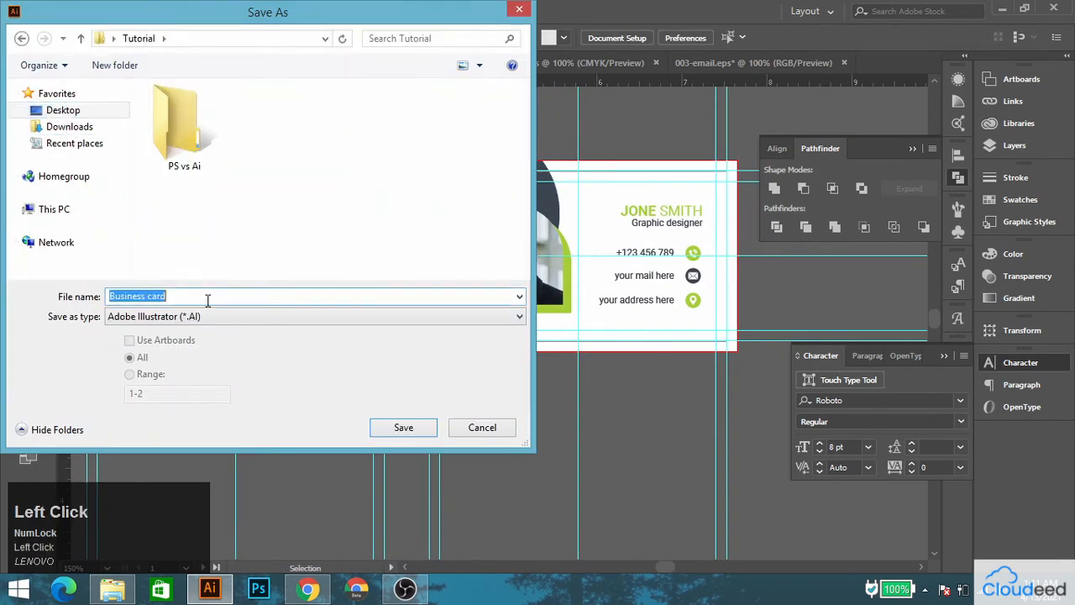
left_click(22, 38)
scroll(286, 245, "down", 1)
double_click(206, 263)
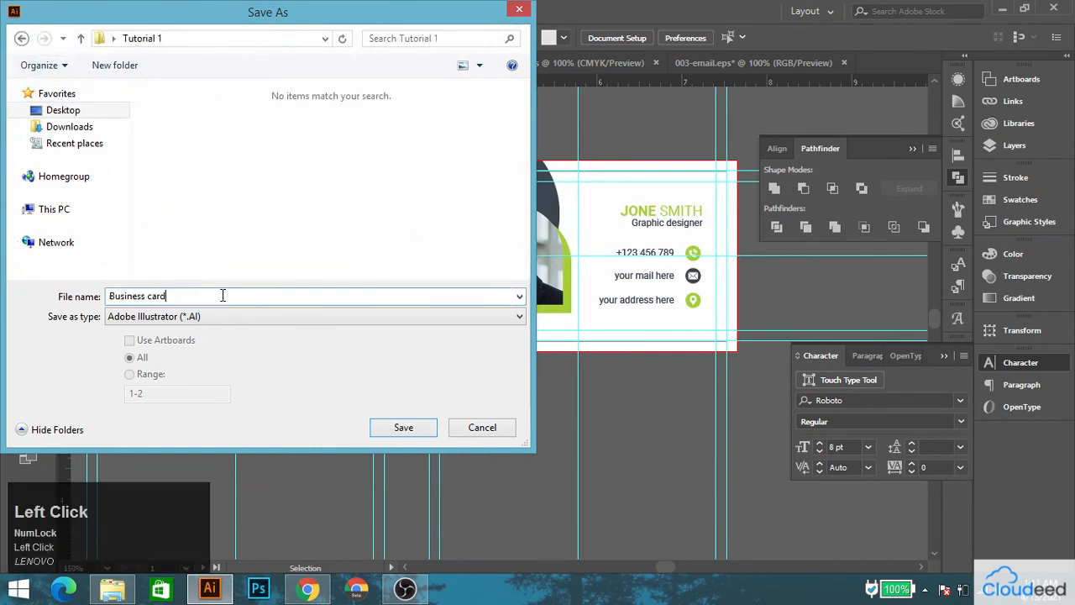
left_click(403, 427)
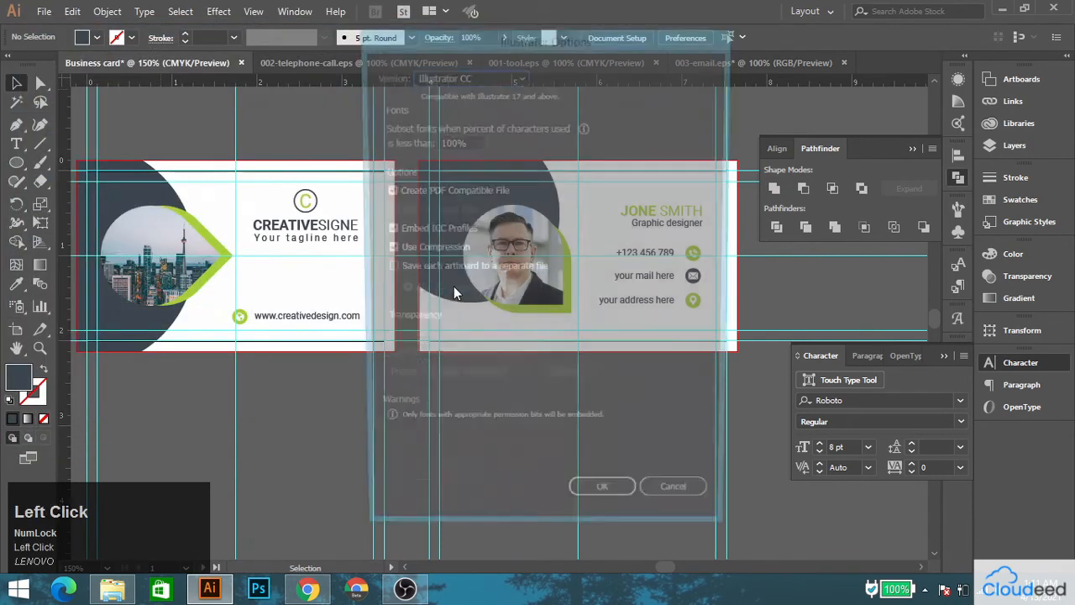
left_click(517, 77)
left_click(450, 95)
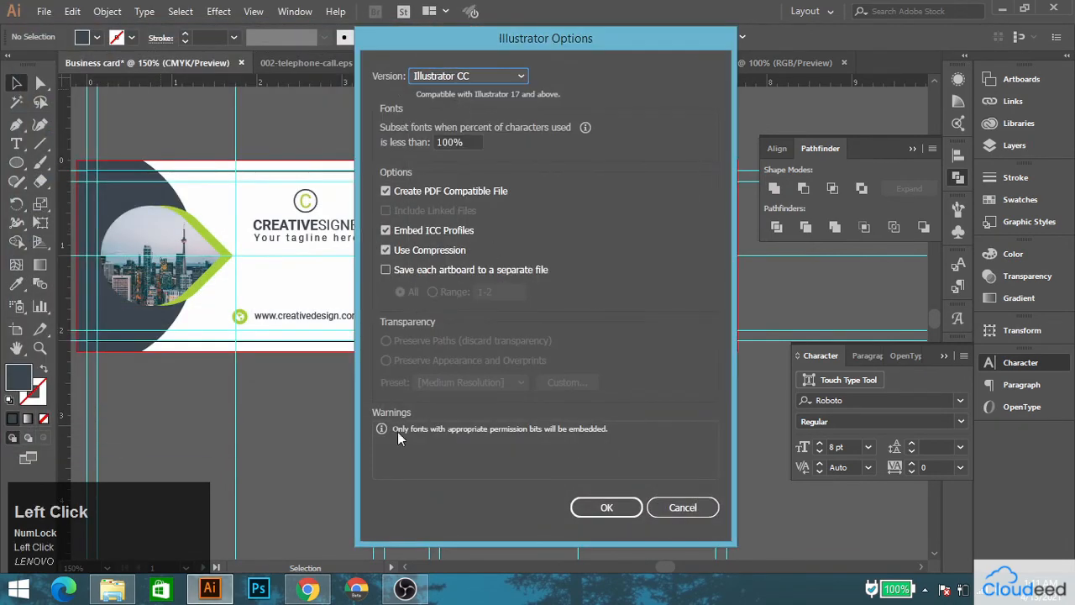
left_click(622, 507)
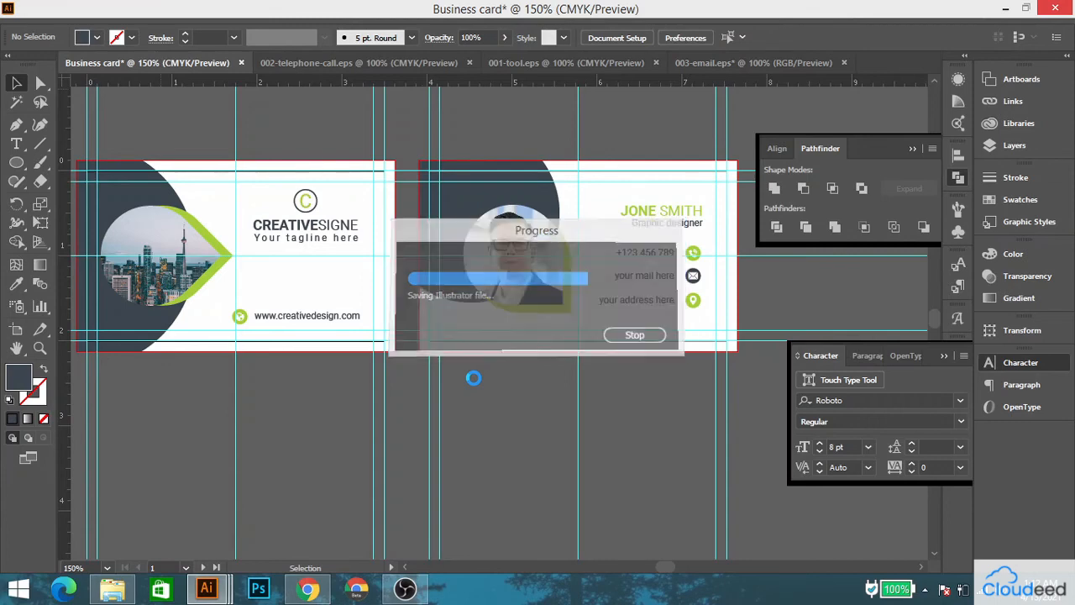
Export the front card for web as a 2000 px wide PNG-24 named Business-card-front in the desktop's Tutorial 1 folder.
left_click(249, 191)
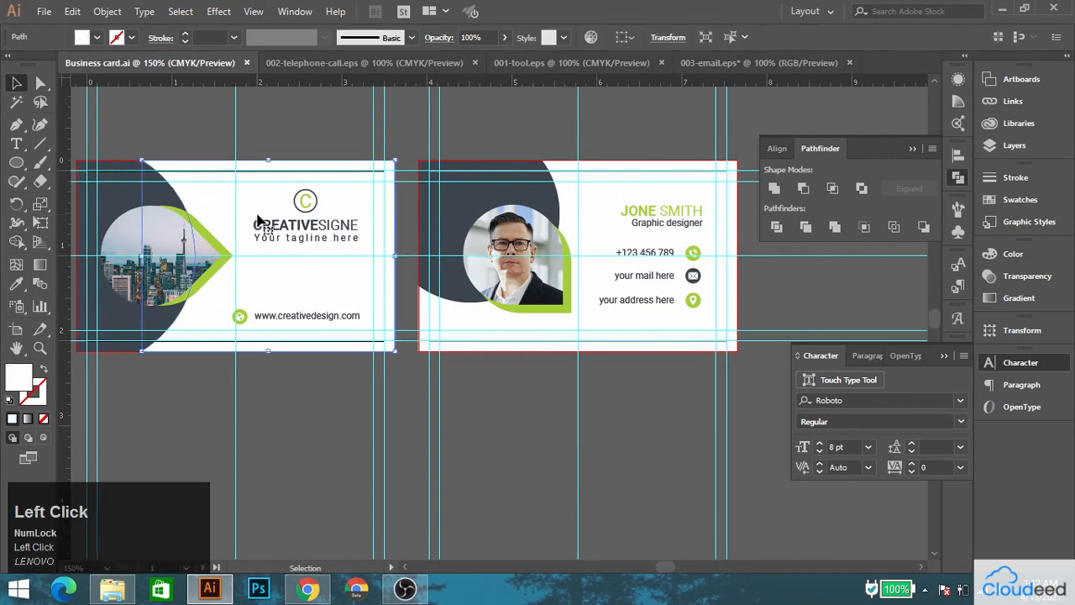
key("ctrl+shift+alt+s")
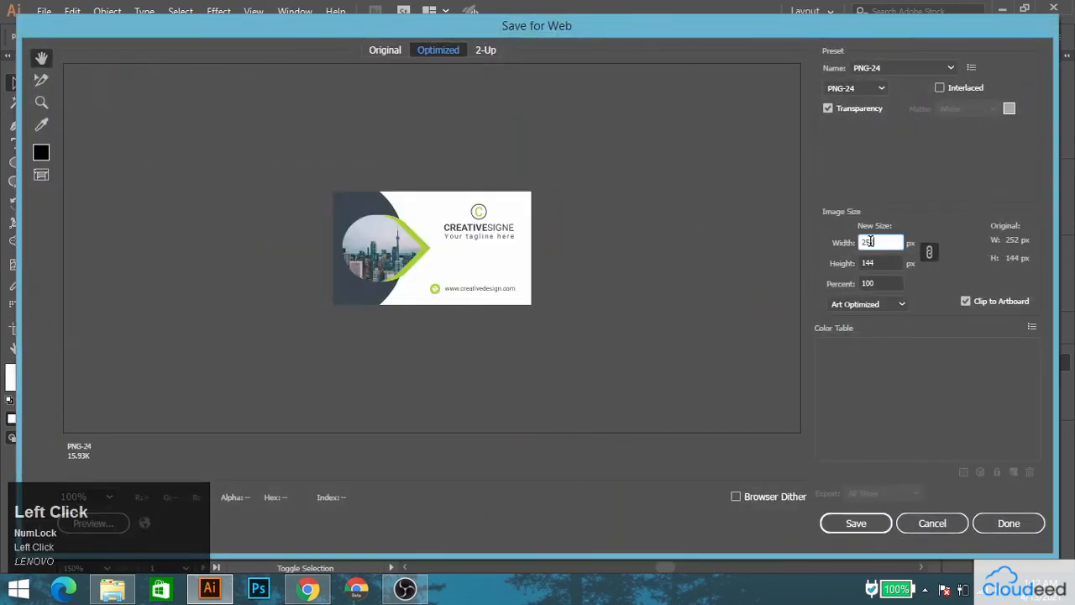
left_click(874, 89)
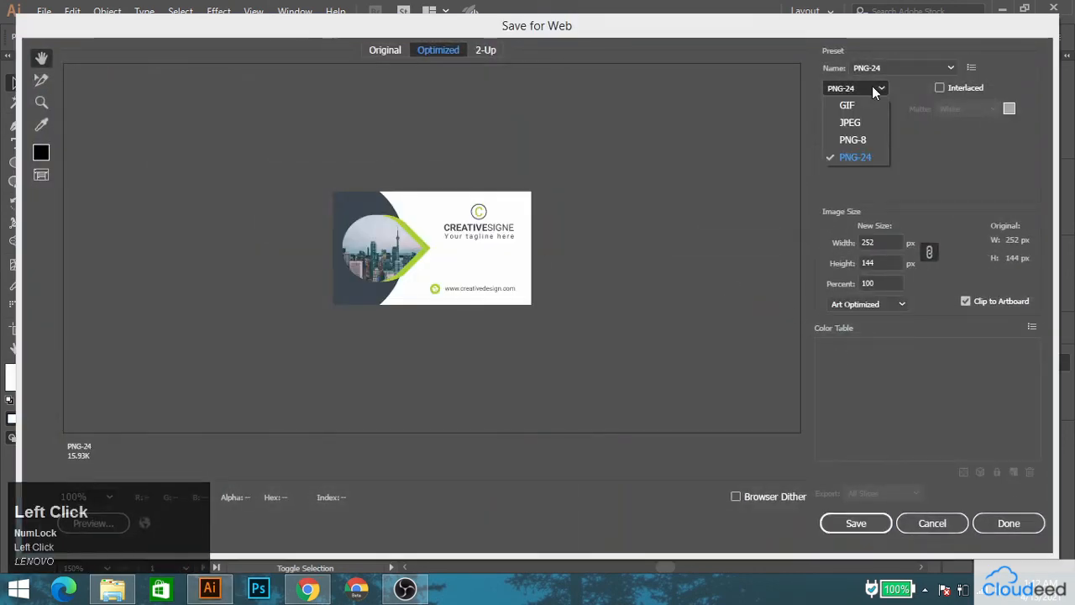
left_click(848, 157)
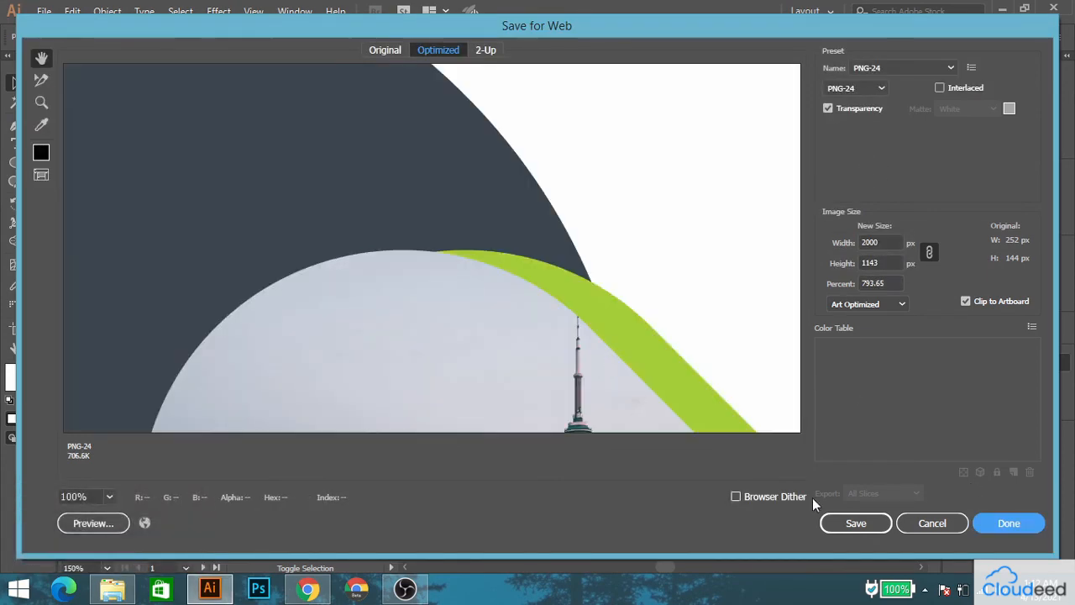
left_click(856, 523)
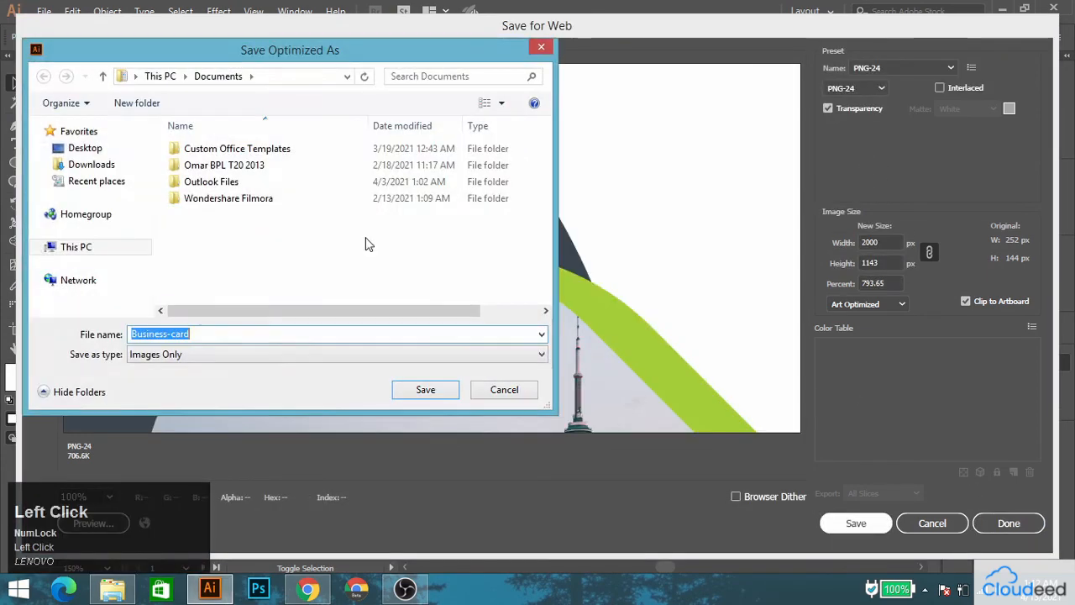
scroll(423, 220, "down", 3)
double_click(212, 301)
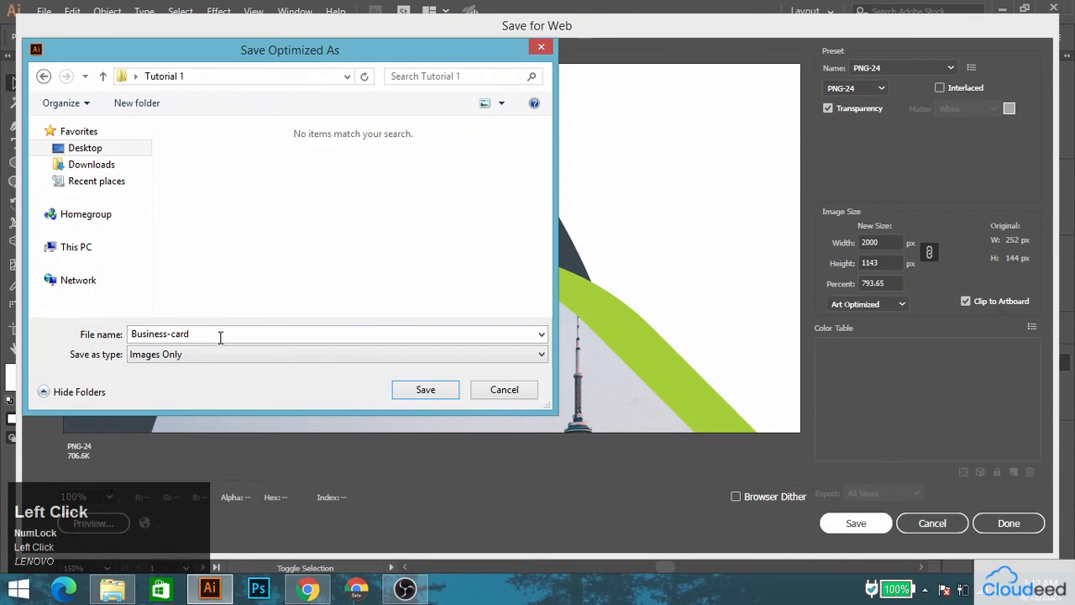
key("Return")
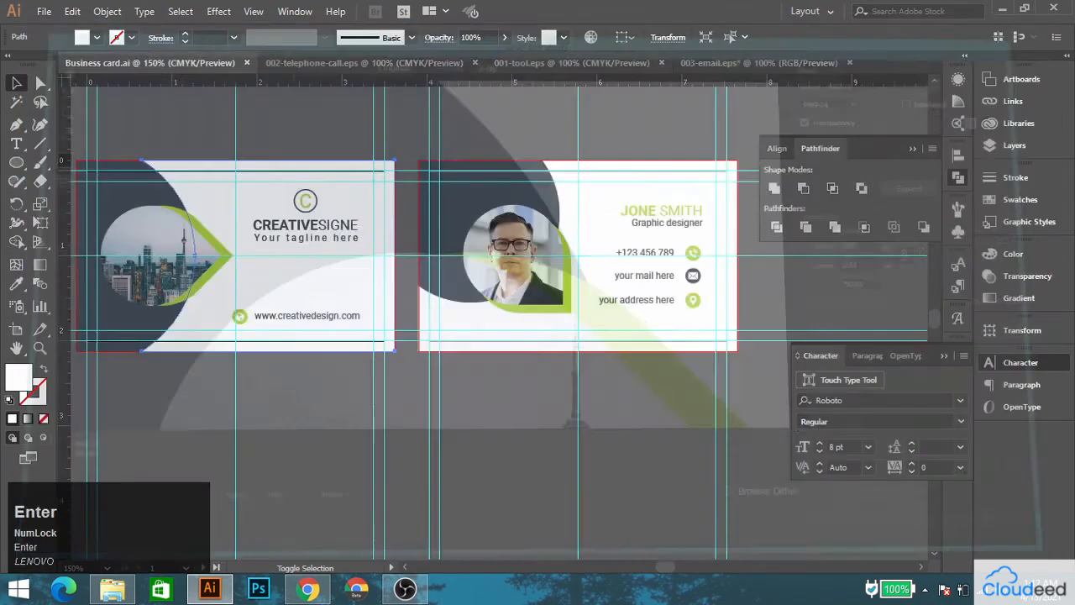
Export the back card for web as a 2000 px wide PNG-24 in the Tutorial 1 folder, under a name marking it as the back.
key("space")
left_click_drag(574, 220, 465, 220)
left_click(465, 220)
key("ctrl+alt+shift+s")
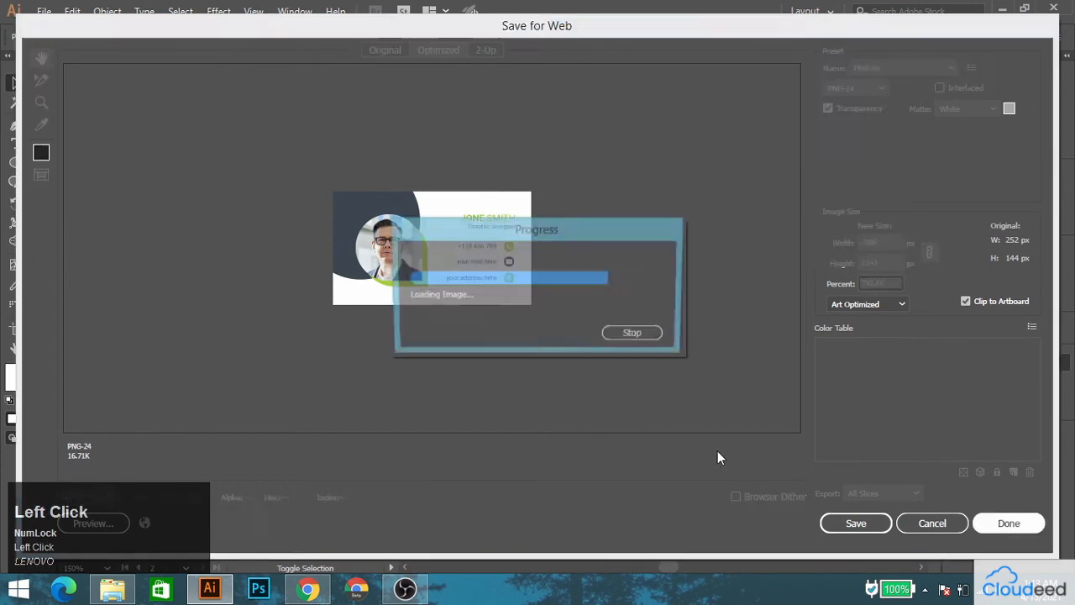
left_click(848, 521)
left_click(256, 335)
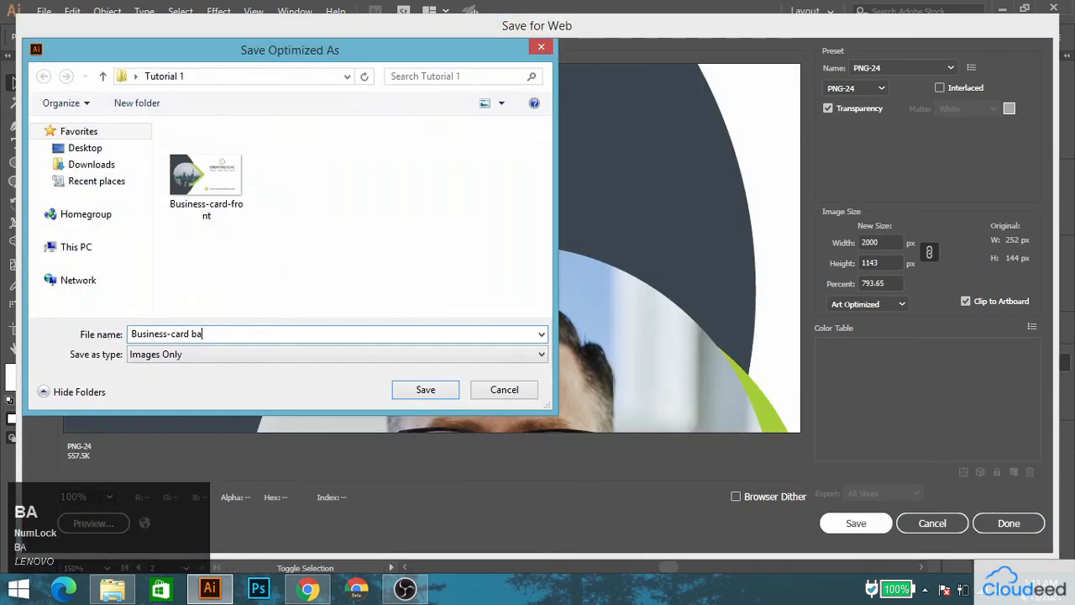
type("ba")
key("Return")
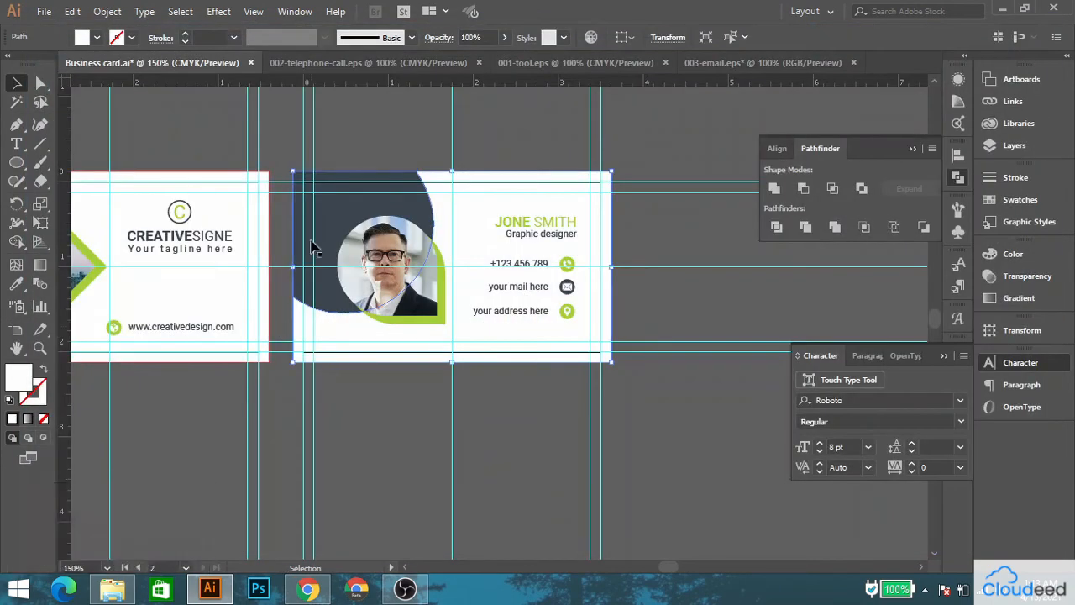
left_click(220, 150)
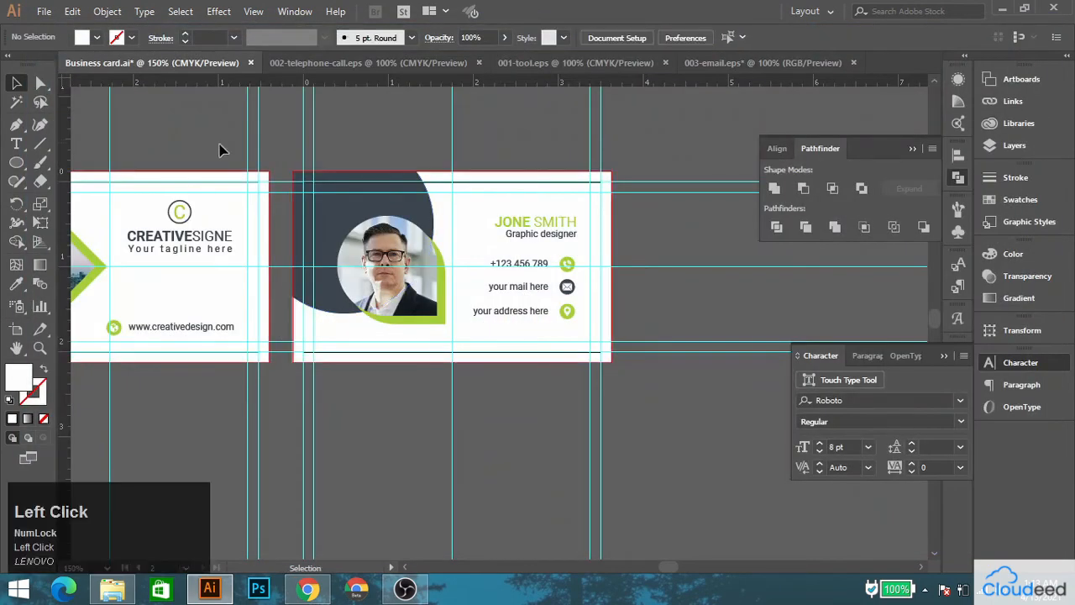